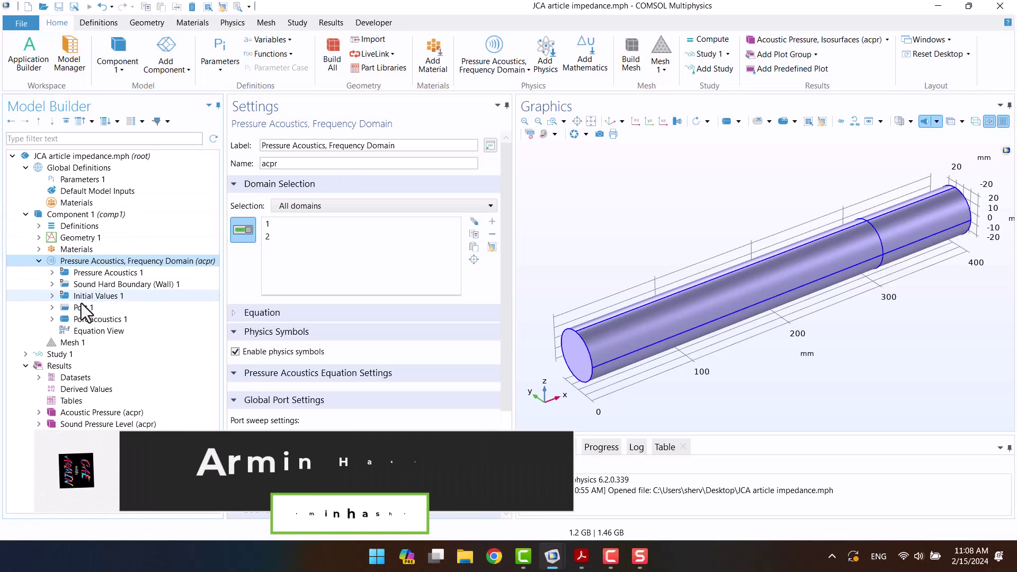
Step: Review the acoustic pressure, Alpha and Impedance result plots of the JCA article impedance model
click(53, 413)
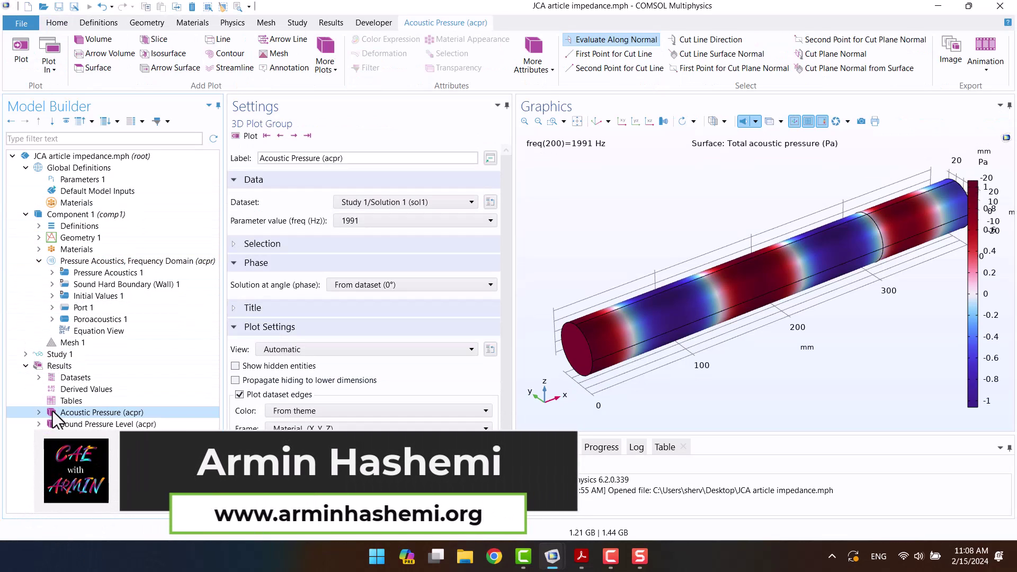
click(63, 447)
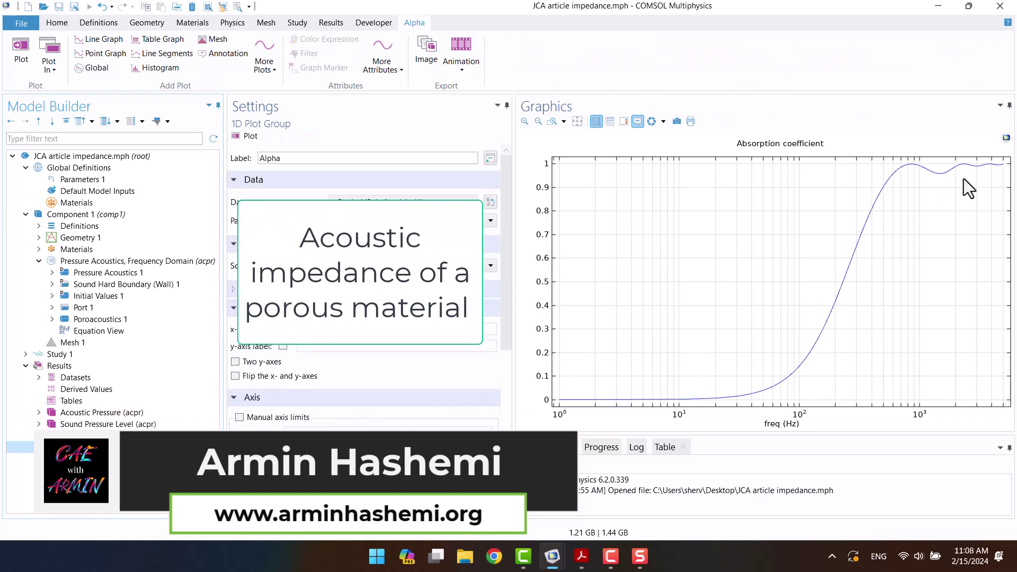
click(104, 461)
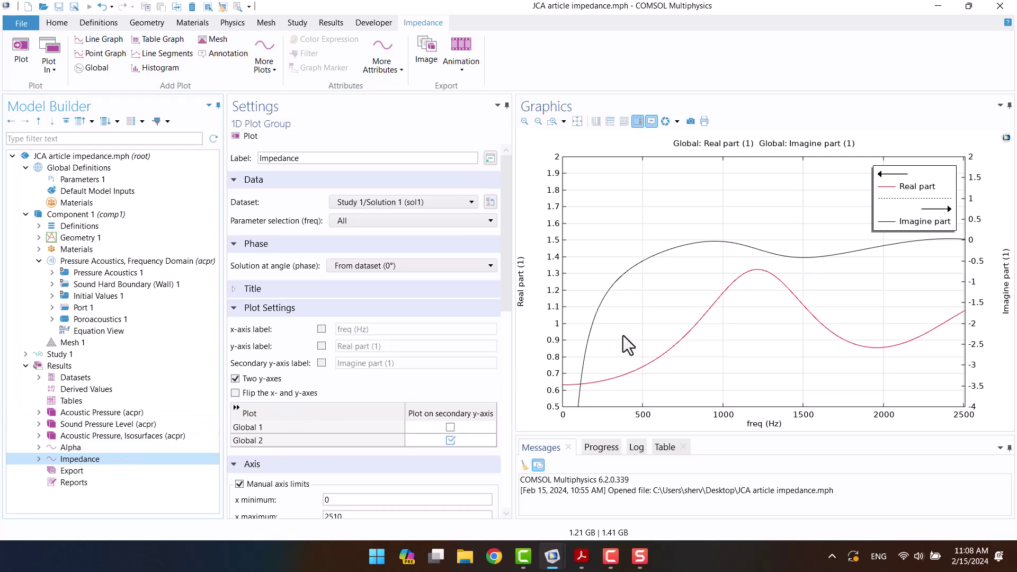
Step: Switch to the Biot Allard article model and examine its poroelastic material properties and absorption coefficient plot
mouse_move(556, 557)
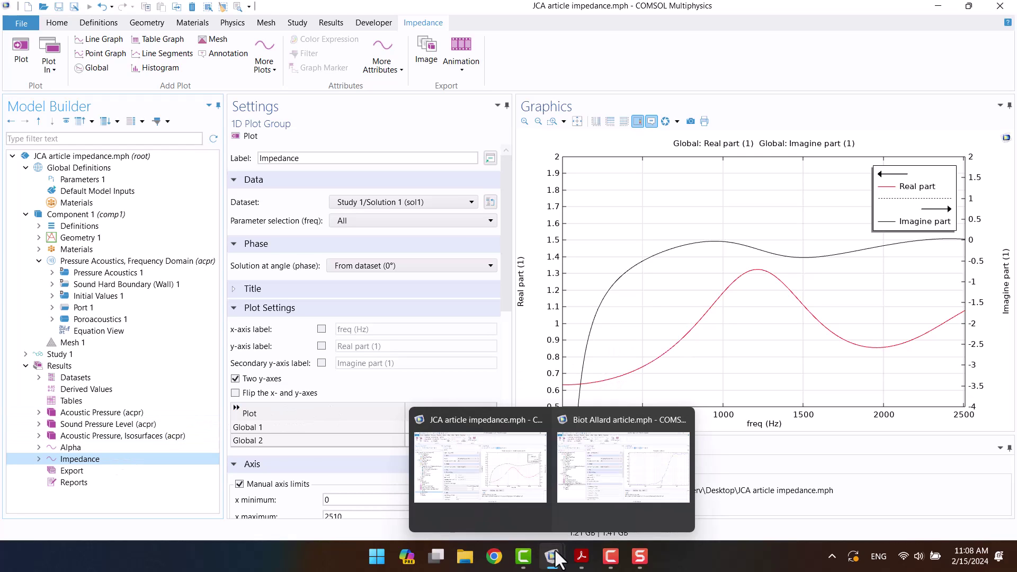
click(588, 475)
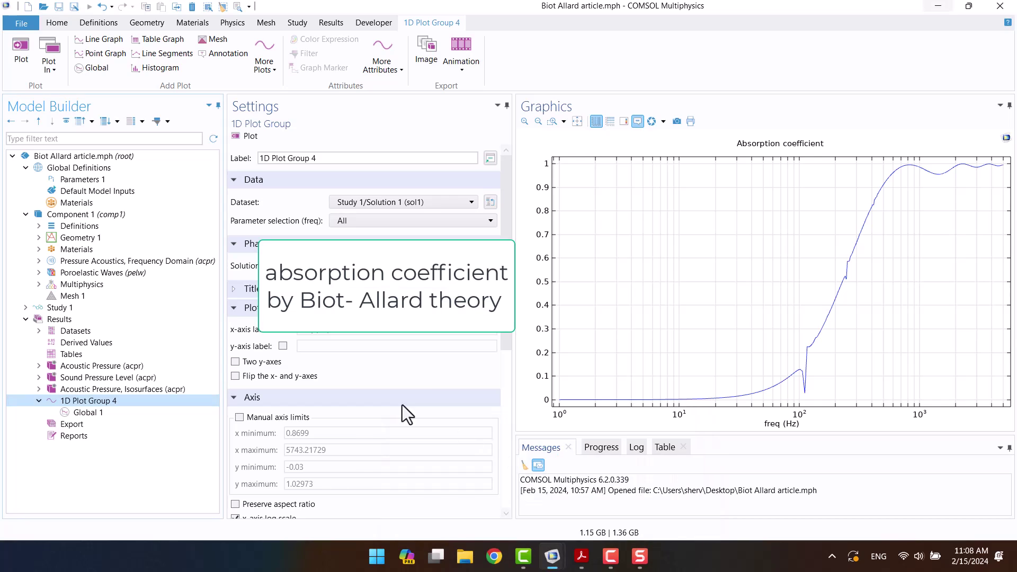
click(94, 273)
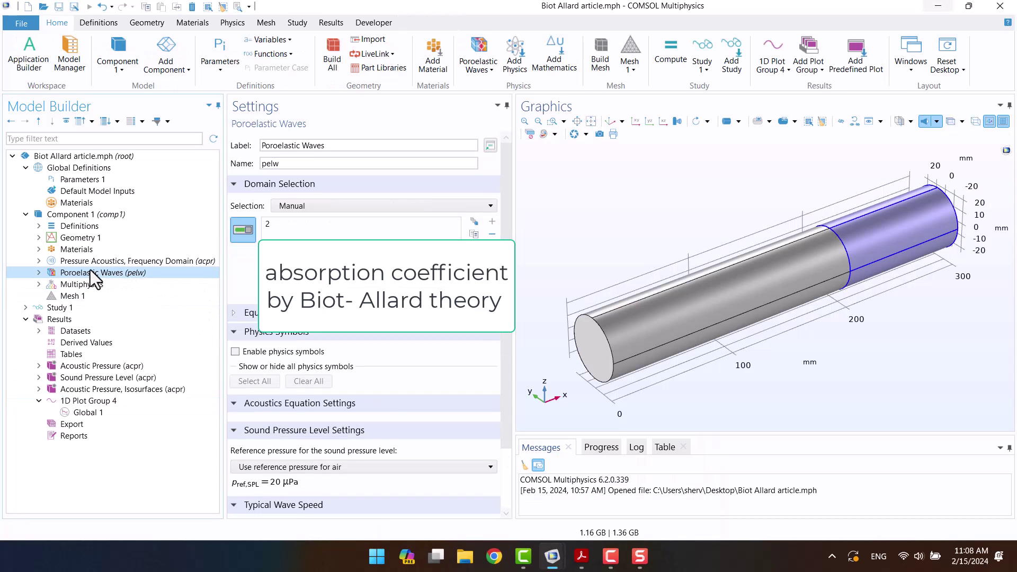
click(39, 274)
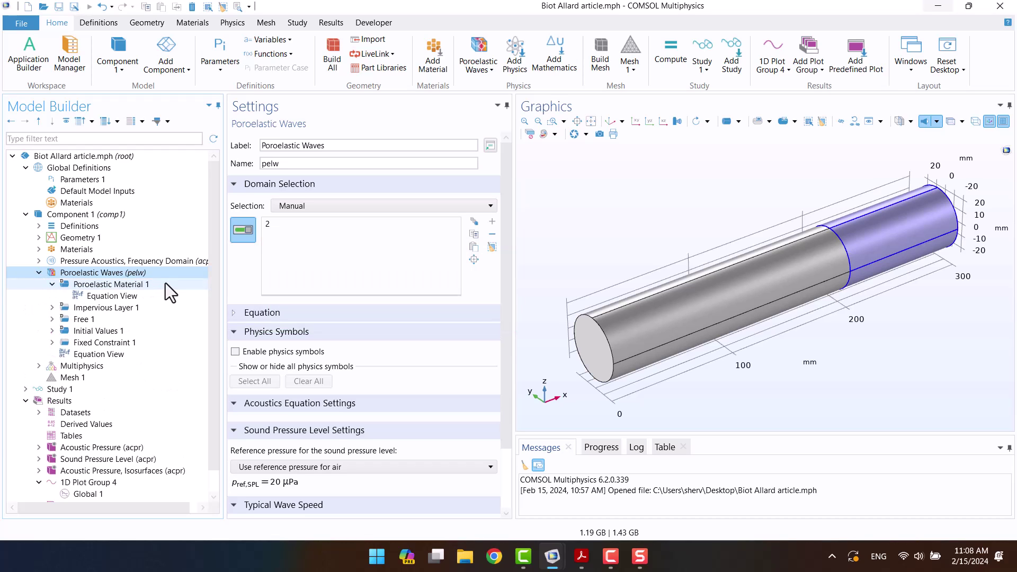
click(101, 283)
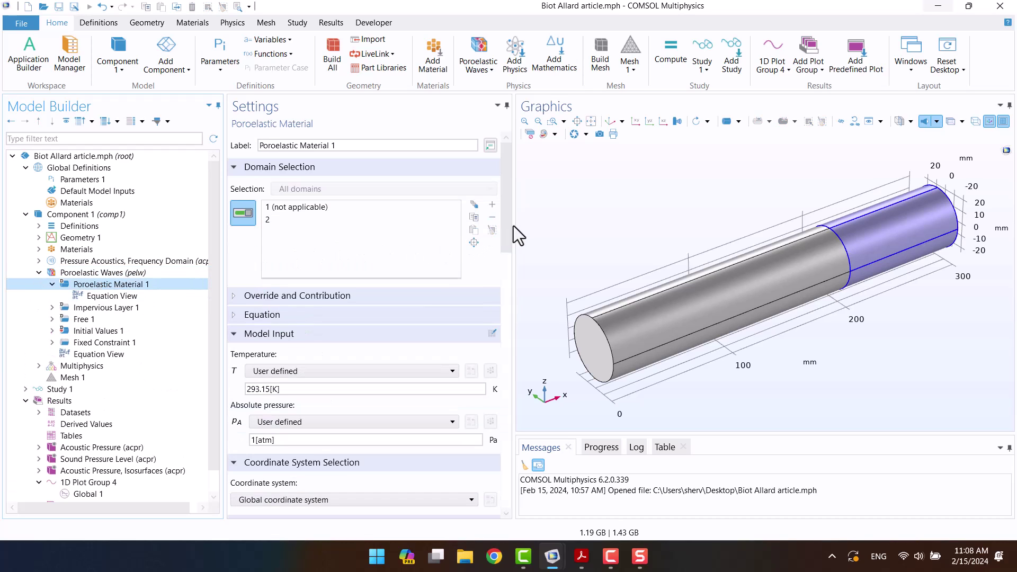
drag(508, 221, 486, 496)
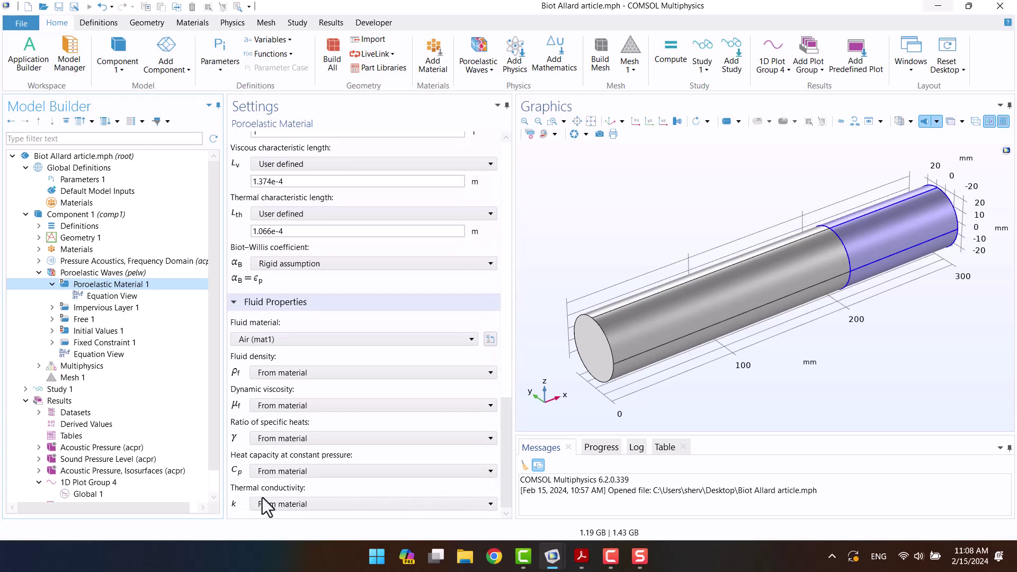
click(82, 488)
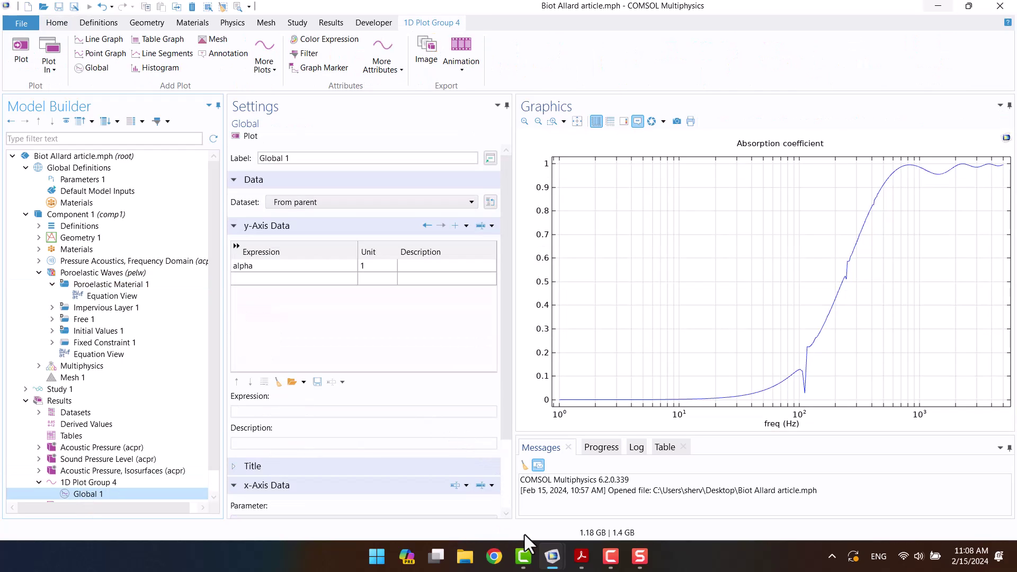
Step: Compare the absorption coefficient plot of the JCA article impedance model with that of the Biot Allard article model
mouse_move(543, 554)
click(498, 503)
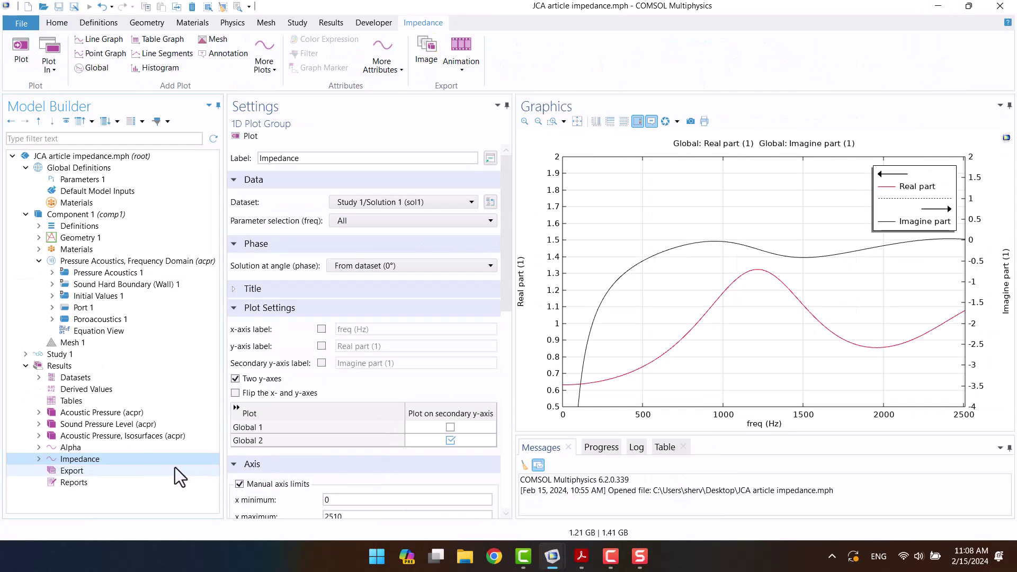
click(128, 445)
mouse_move(575, 537)
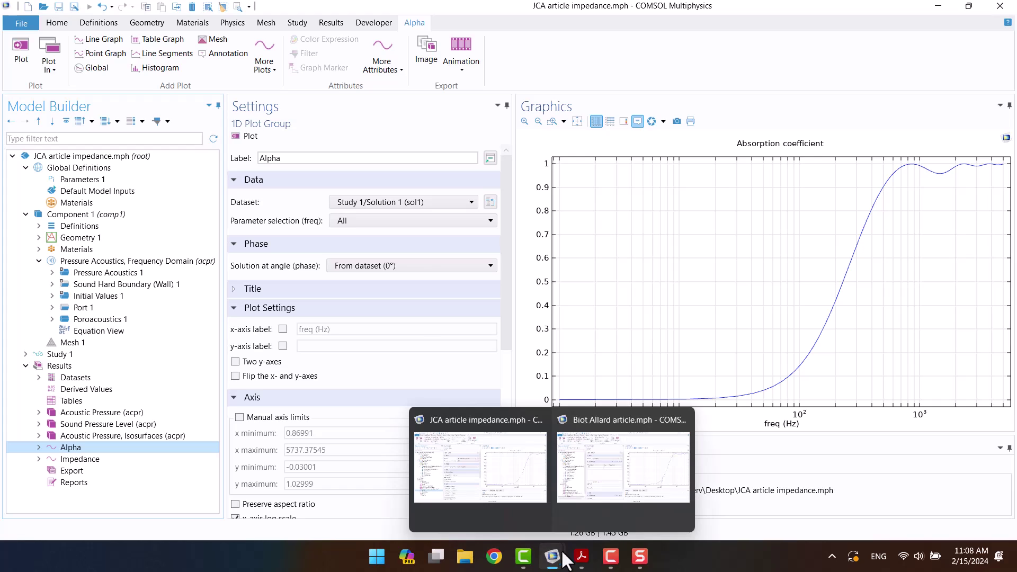
click(601, 499)
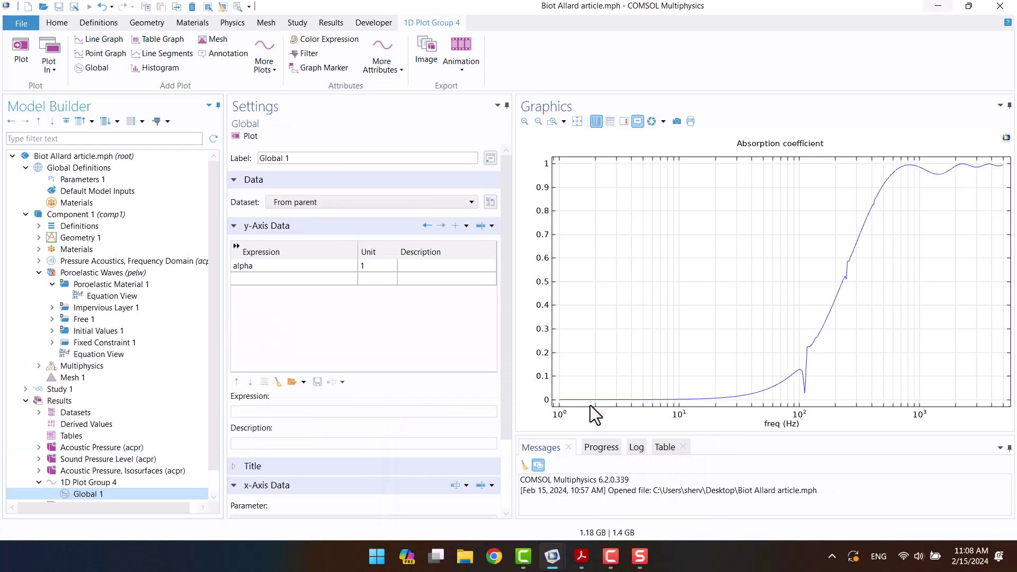
mouse_move(581, 555)
click(580, 429)
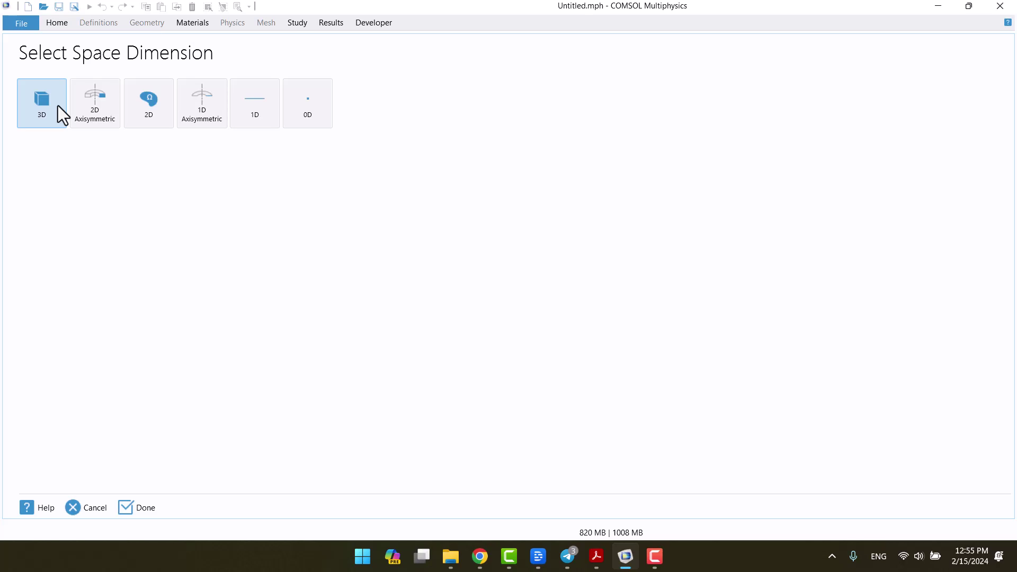
Step: Set up a 3D model with the Pressure Acoustics, Frequency Domain physics interface
click(58, 106)
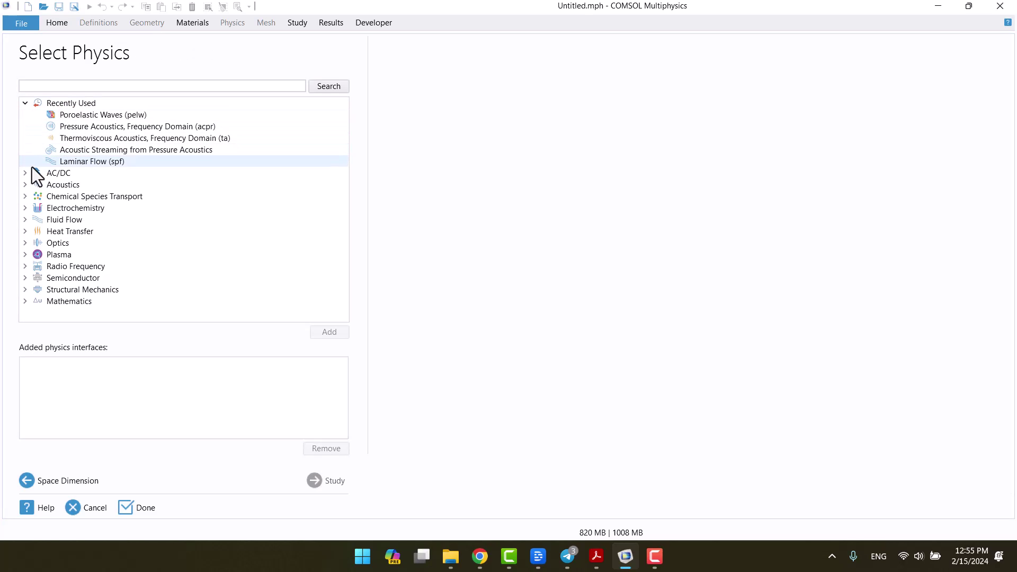
click(28, 183)
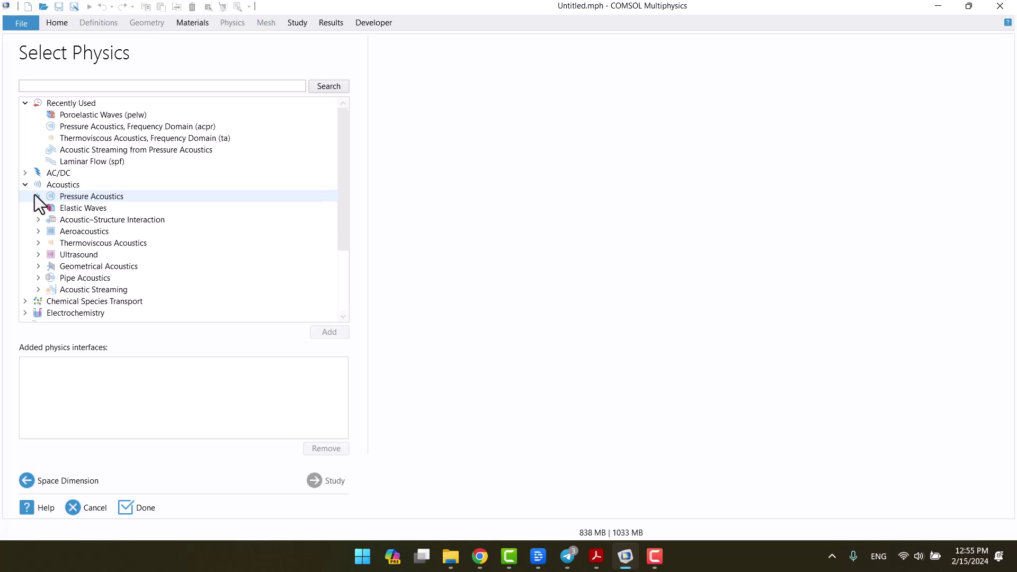
click(35, 196)
click(48, 207)
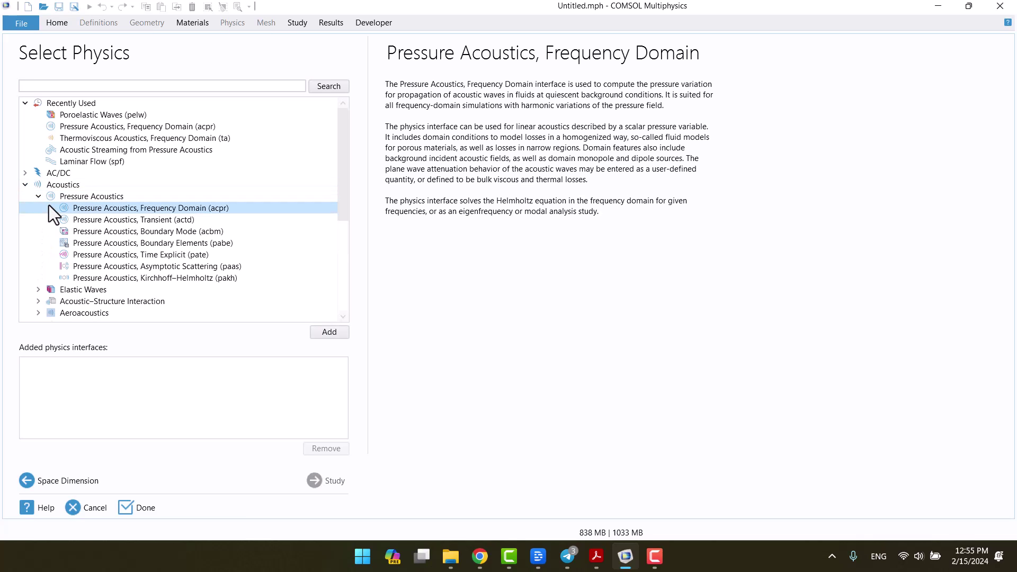
click(319, 332)
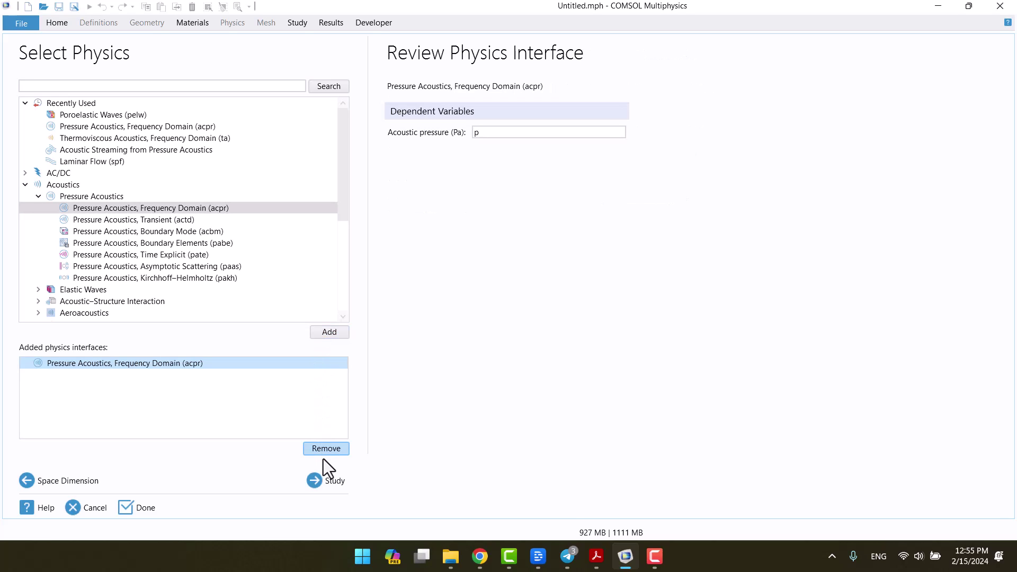
Step: Choose a Frequency Domain study for the model and finish the model setup
click(323, 478)
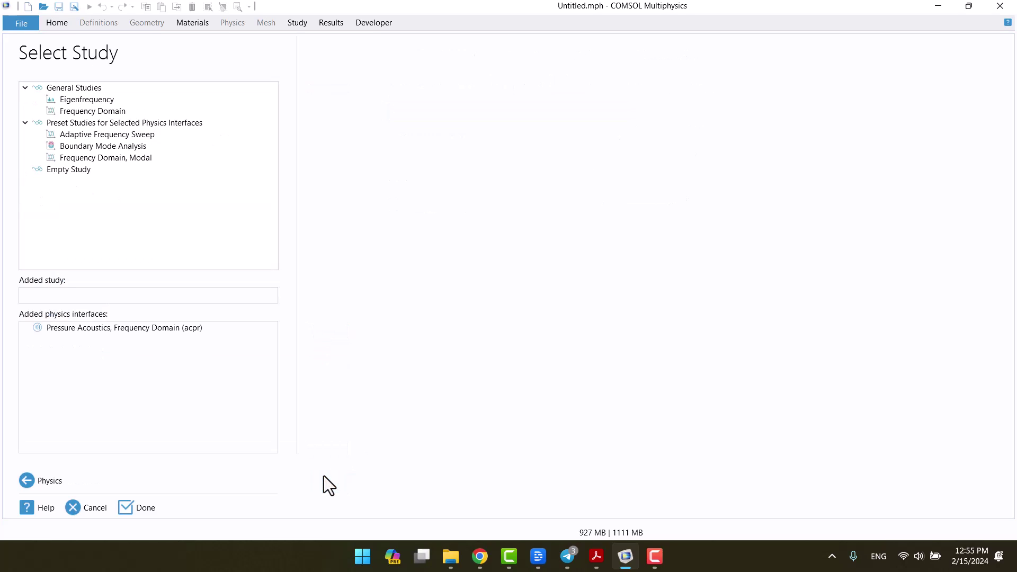
click(91, 112)
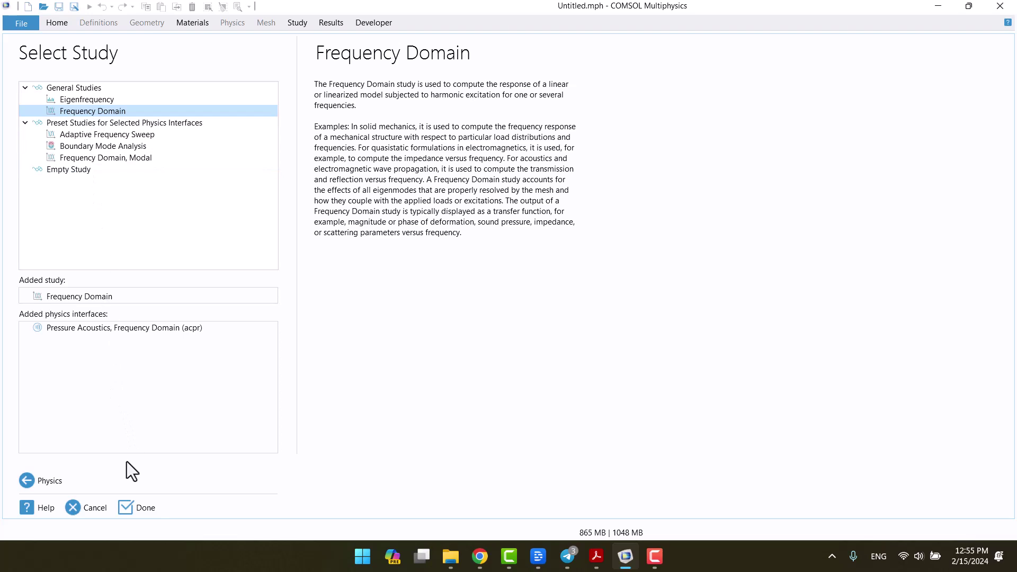
click(132, 502)
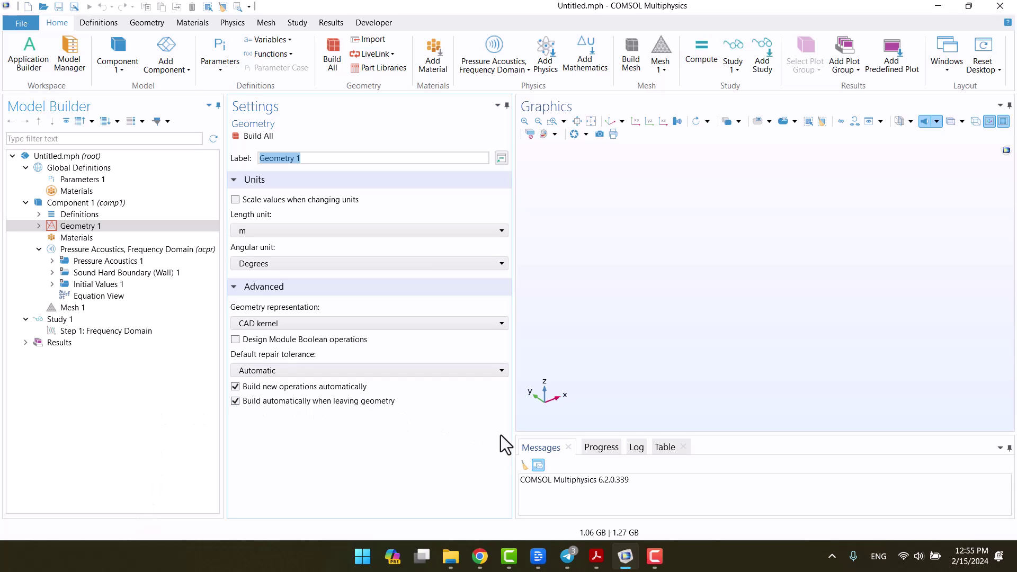
Step: Check the sample dimensions in the PDF article, and add a cylinder oriented along the x-axis to the geometry
click(597, 555)
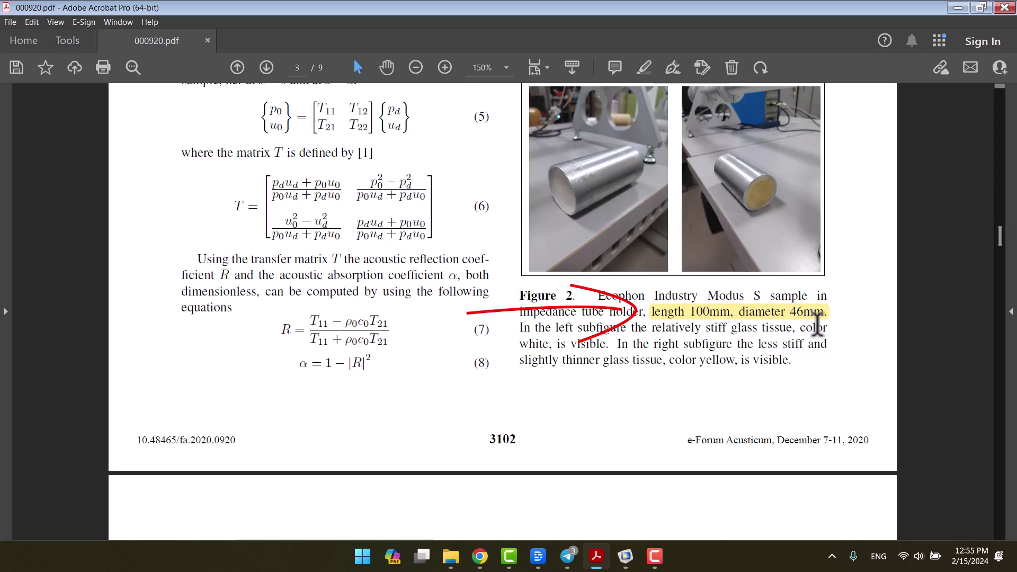
click(956, 8)
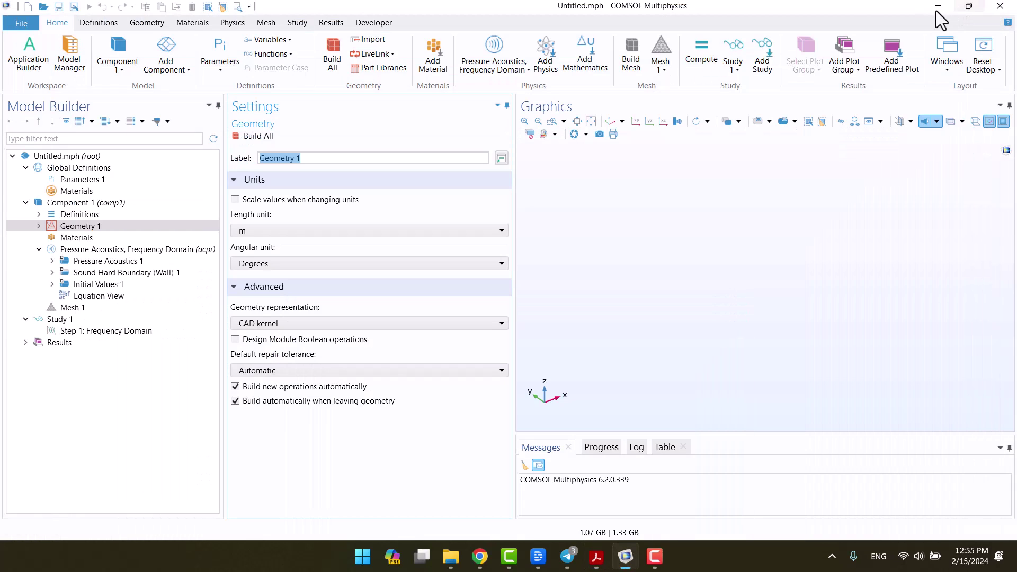
right_click(63, 230)
click(100, 292)
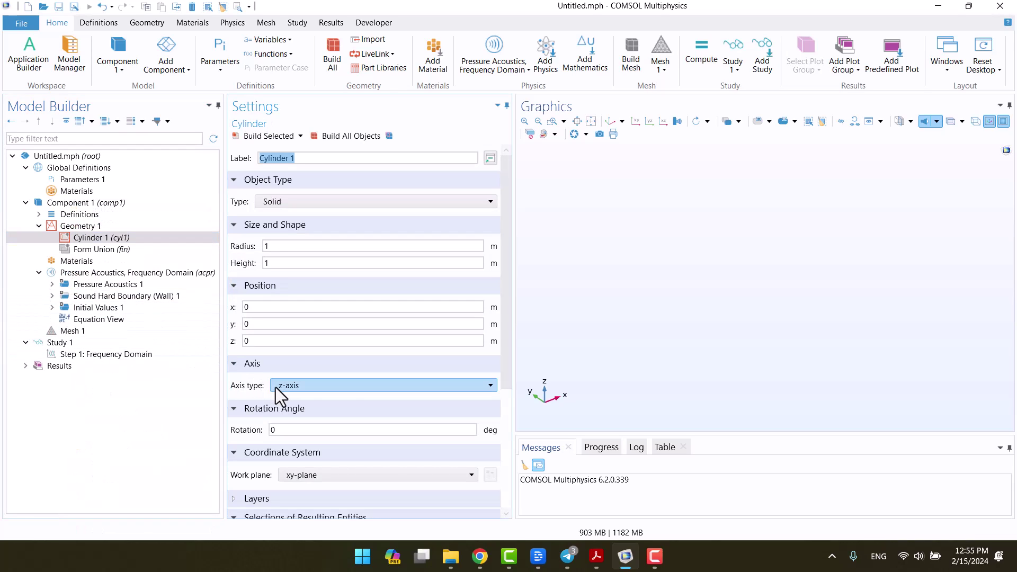
click(276, 387)
click(282, 396)
click(290, 306)
Step: Set the geometry's length unit to mm
click(282, 246)
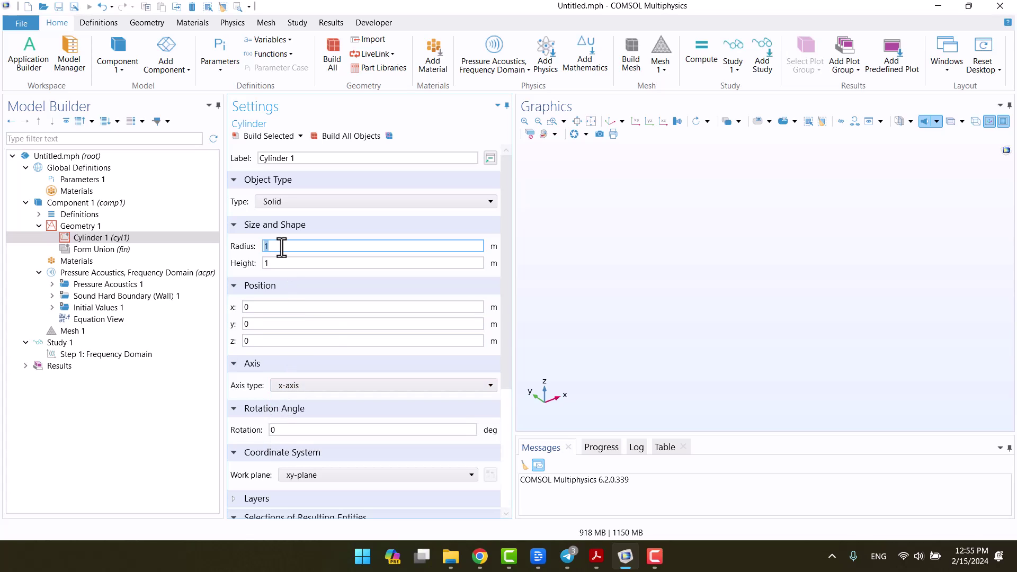
click(56, 231)
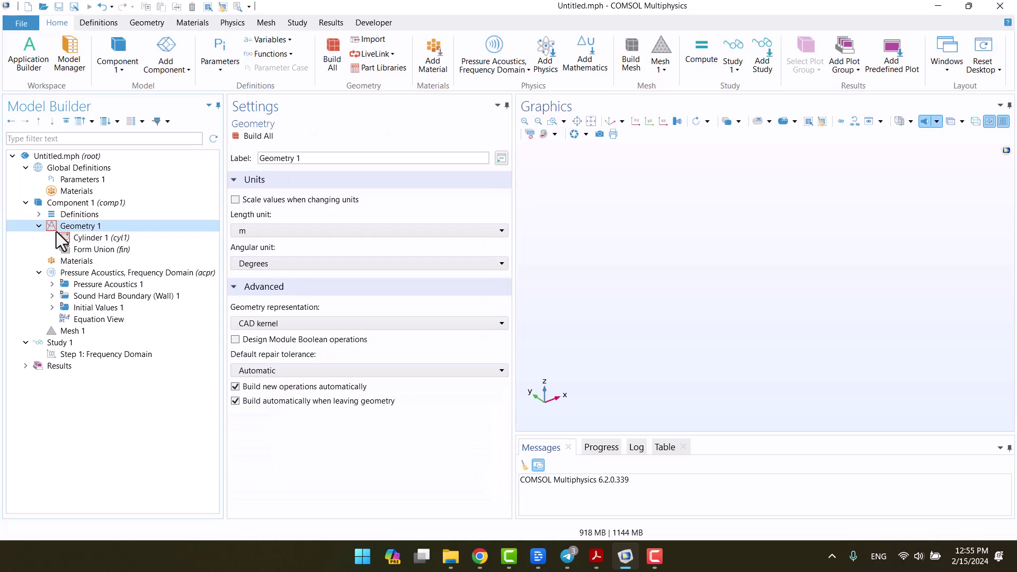
click(233, 231)
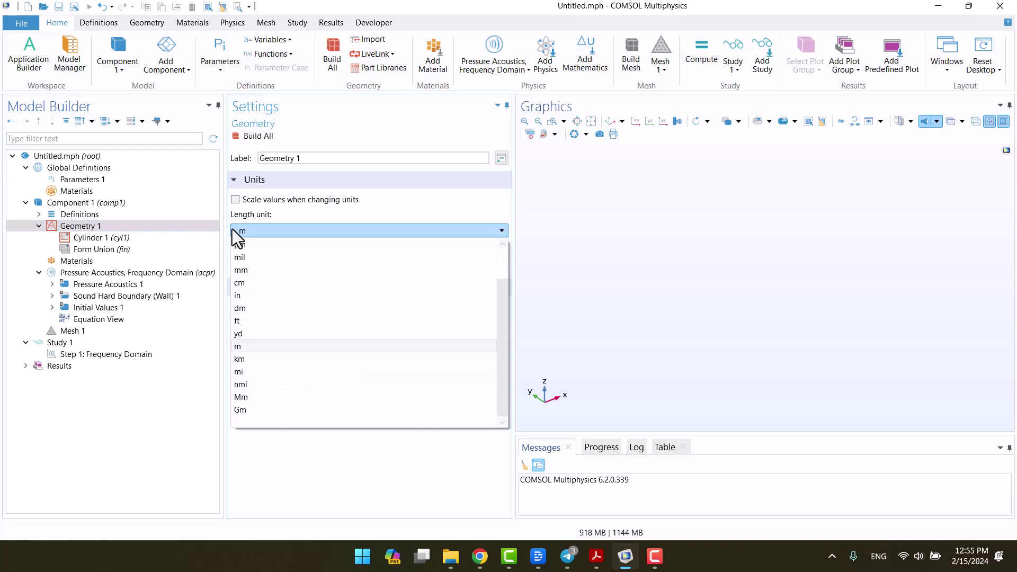
click(243, 271)
Step: Set the cylinder's radius to 46/2 mm and its height to 200 mm
click(125, 238)
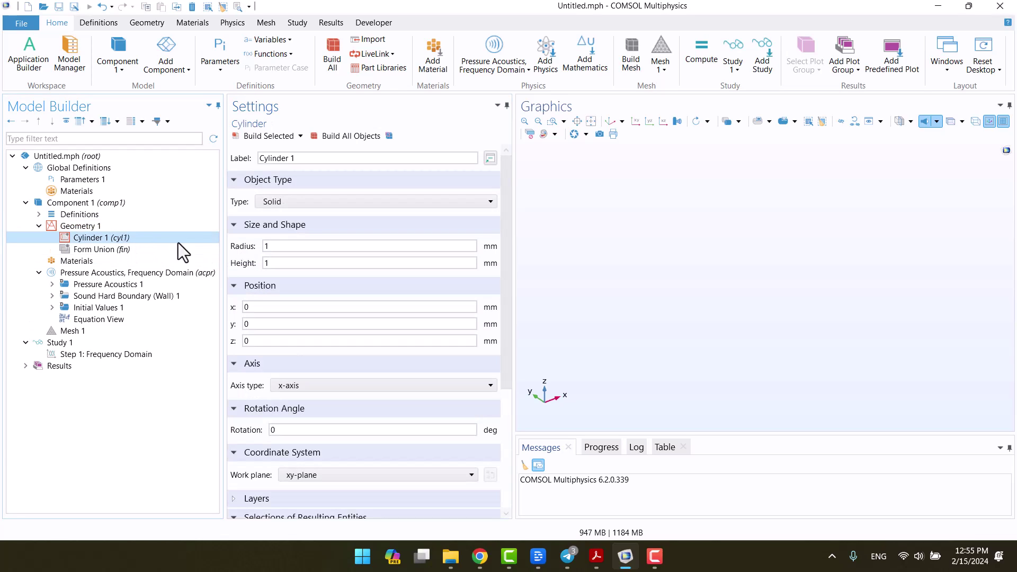
click(291, 246)
double_click(291, 246)
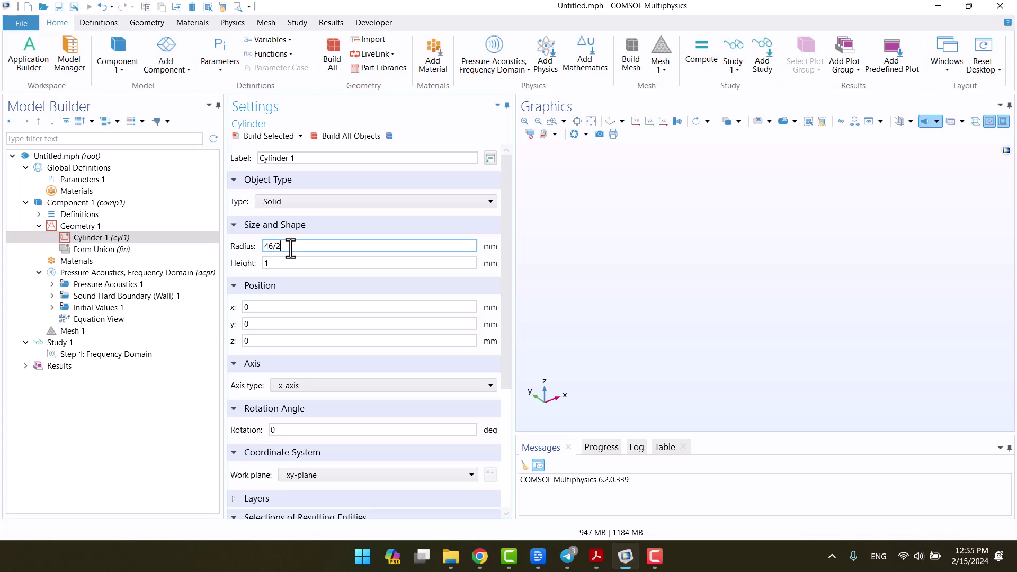
click(291, 262)
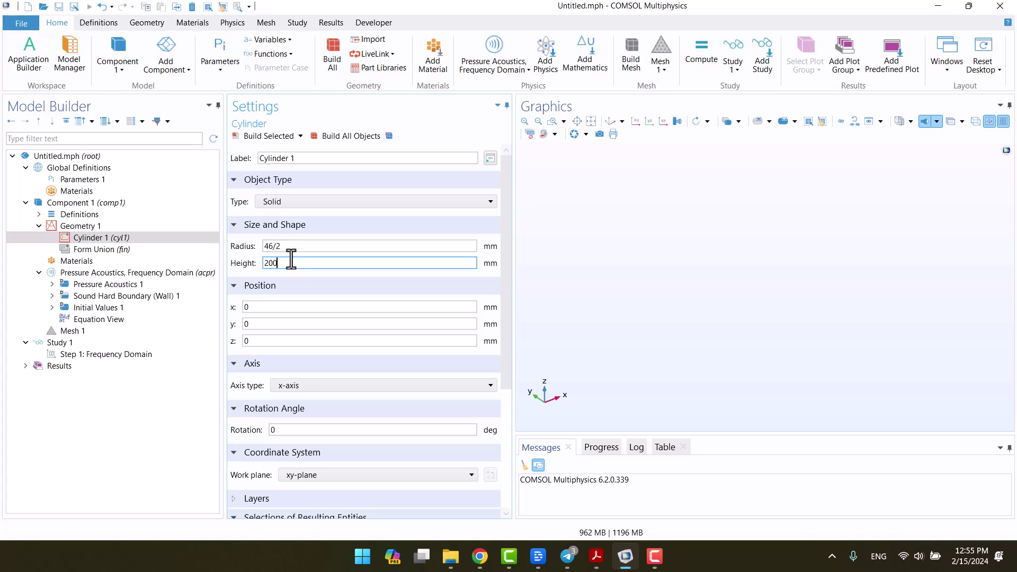
Step: Give the cylinder a layer 100 mm thick and try to build it
drag(504, 262, 506, 371)
click(402, 342)
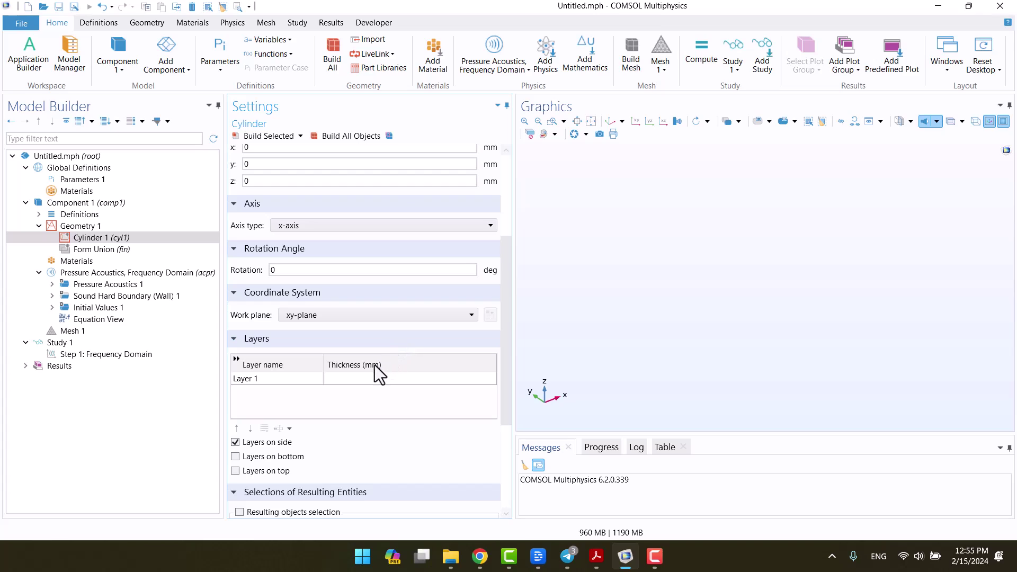
click(365, 376)
text(100)
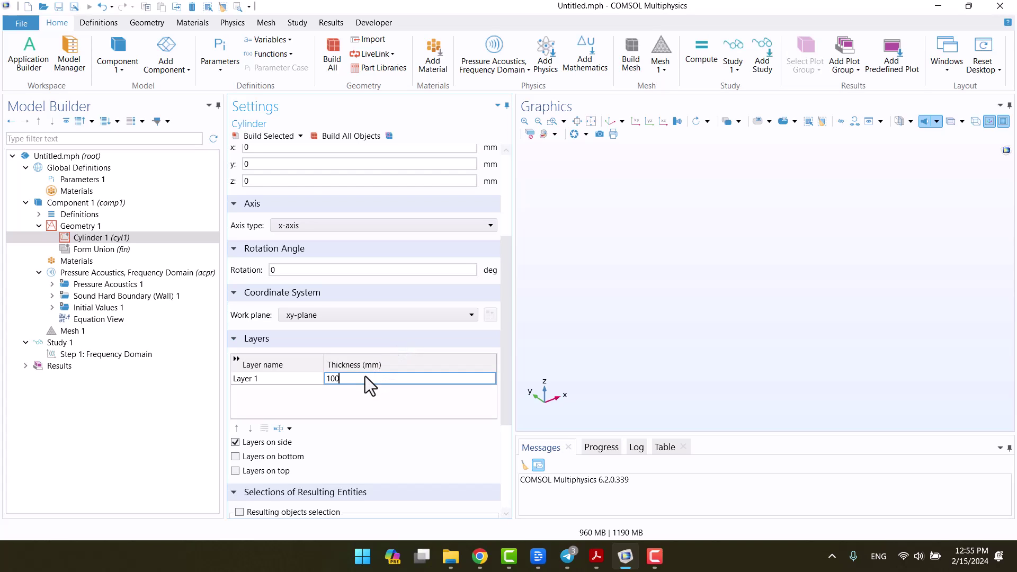
click(266, 135)
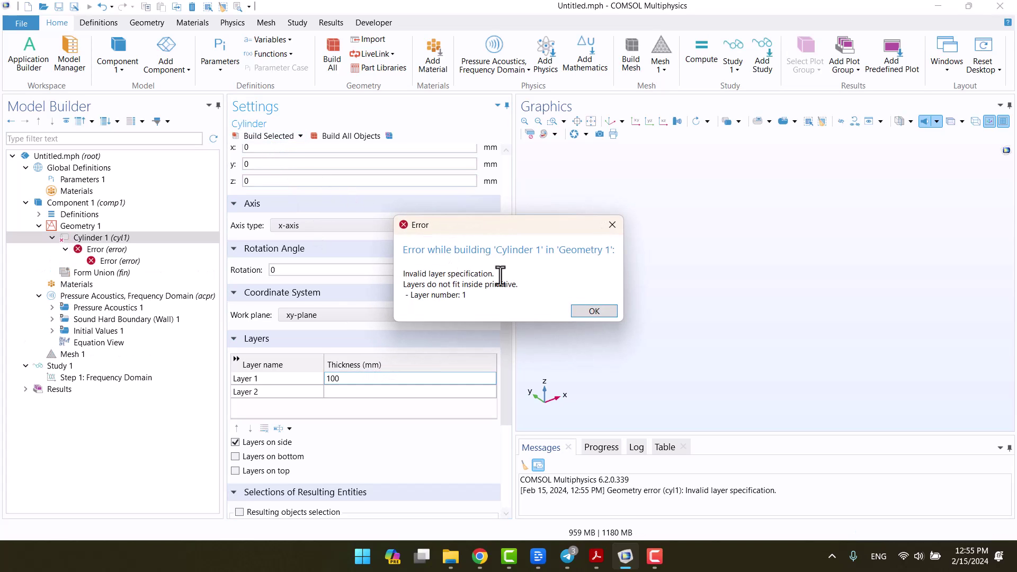
Step: Apply the cylinder's layer on the bottom instead of the side and build the cylinder
click(594, 311)
click(268, 443)
click(241, 137)
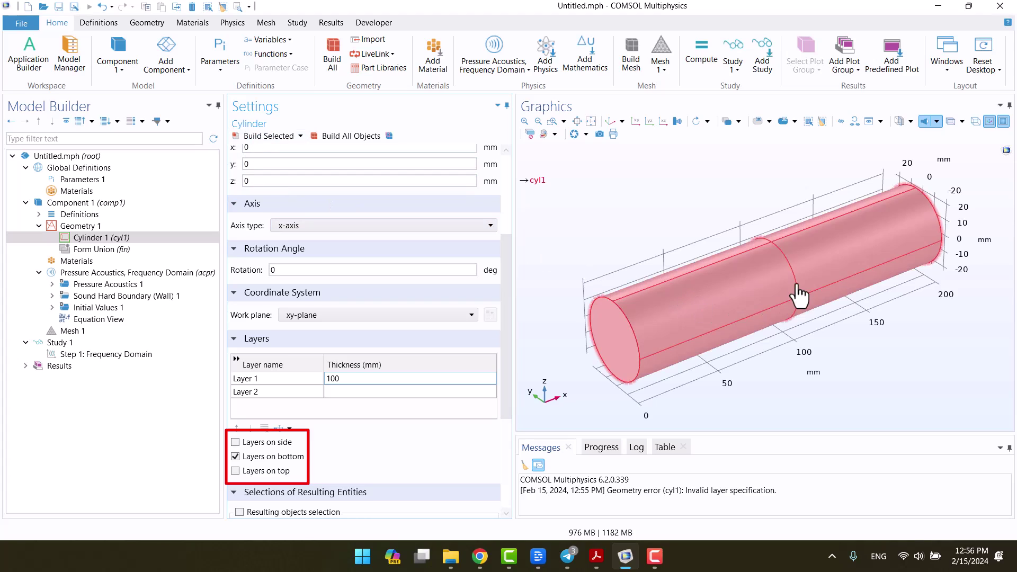
Step: Try a layer thickness of 20 mm on the cylinder, restore it to 100 mm and rebuild
double_click(351, 380)
text(20)
click(244, 137)
double_click(338, 381)
text(100)
click(243, 133)
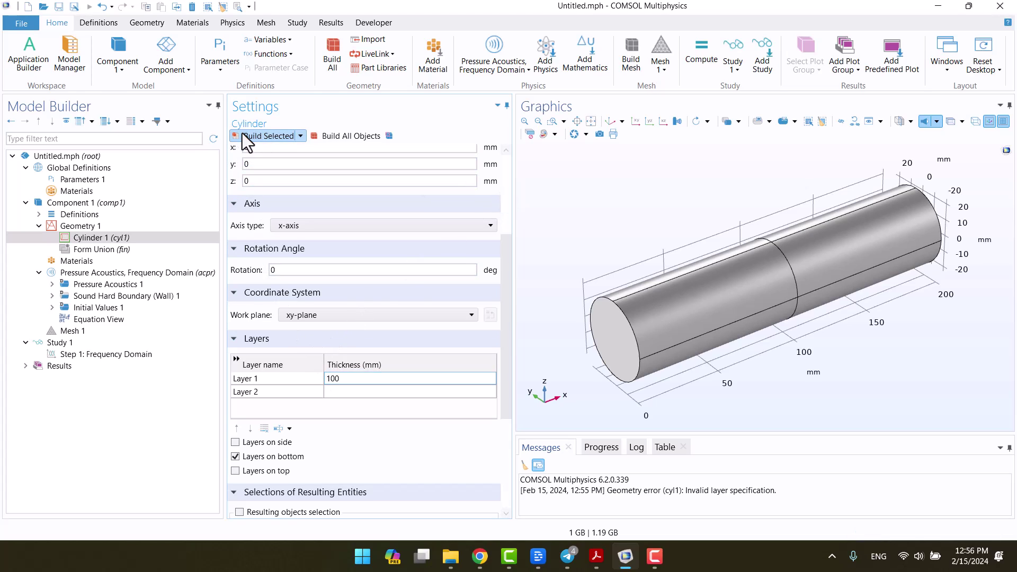
Step: Apply the cylinder's layer on the top instead of the bottom, with a thickness of 20 mm, and build it
click(271, 454)
click(266, 471)
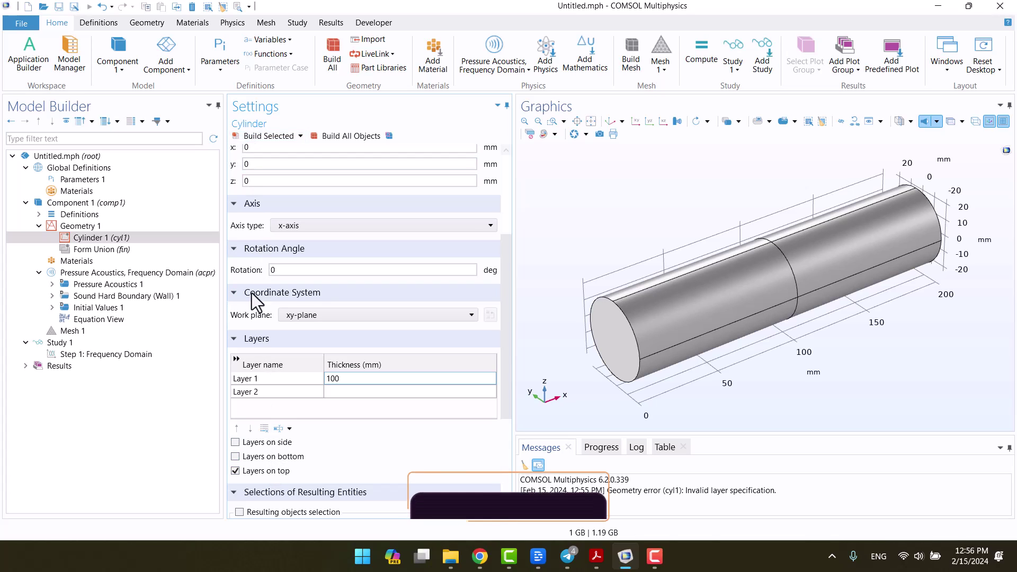
double_click(368, 380)
text(20)
click(265, 139)
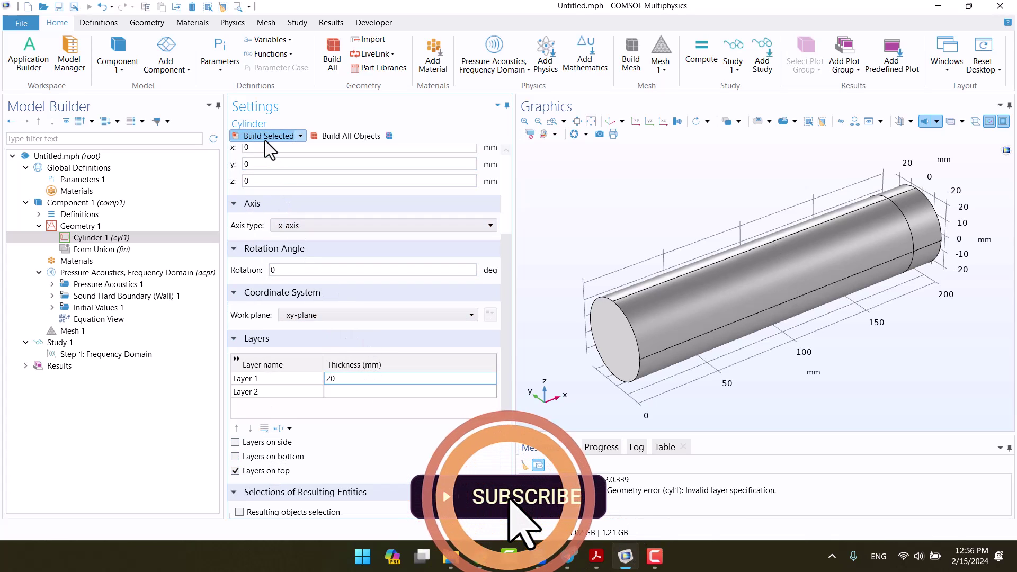
Step: Set the cylinder's layer thickness back to 100 mm and rebuild the cylinder
double_click(371, 378)
text(100)
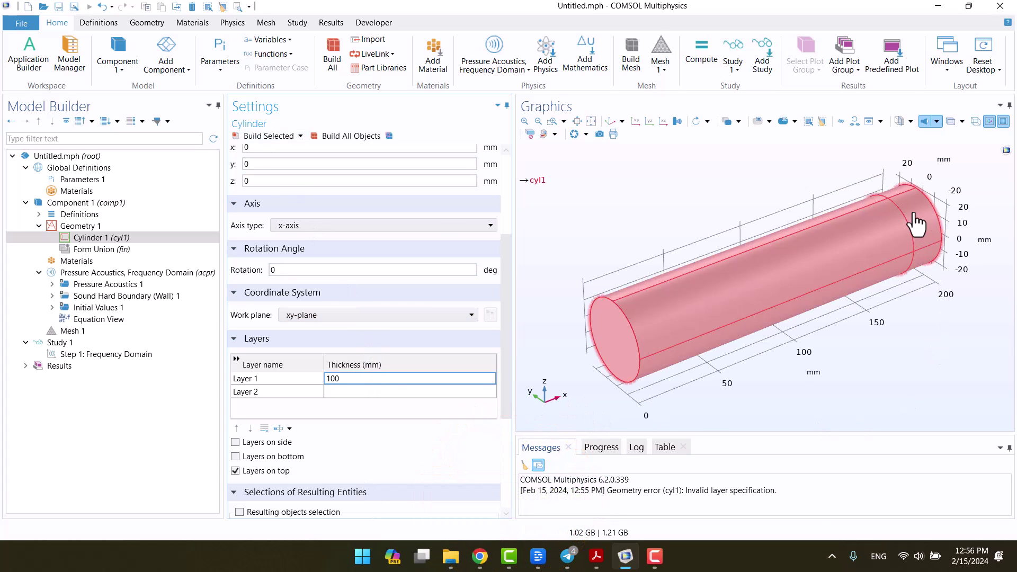
click(249, 139)
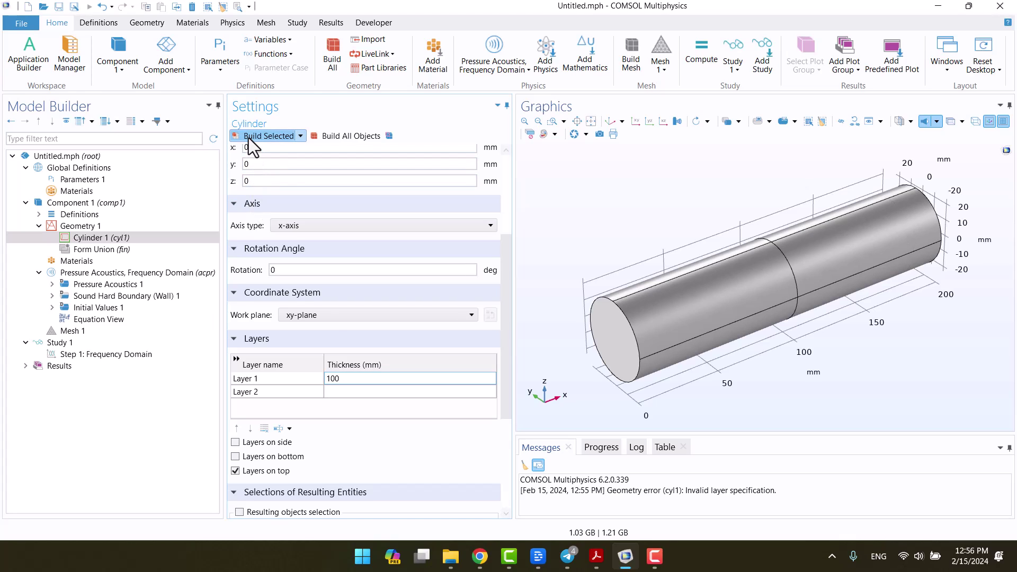
Step: Add Air from the recent materials to the component, then look up the same material in the Built-in group
click(70, 262)
right_click(68, 263)
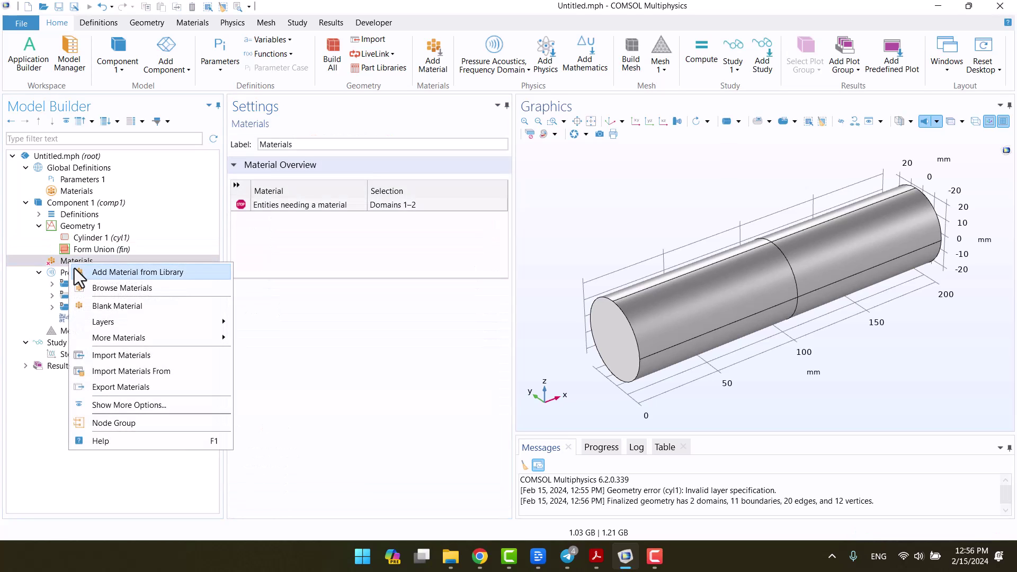
click(74, 269)
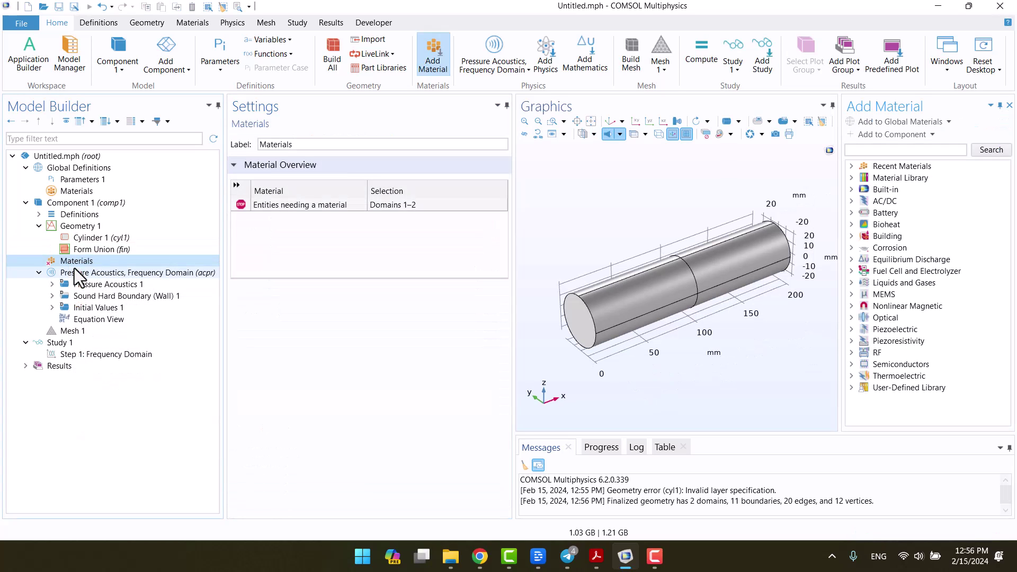
click(850, 168)
click(875, 188)
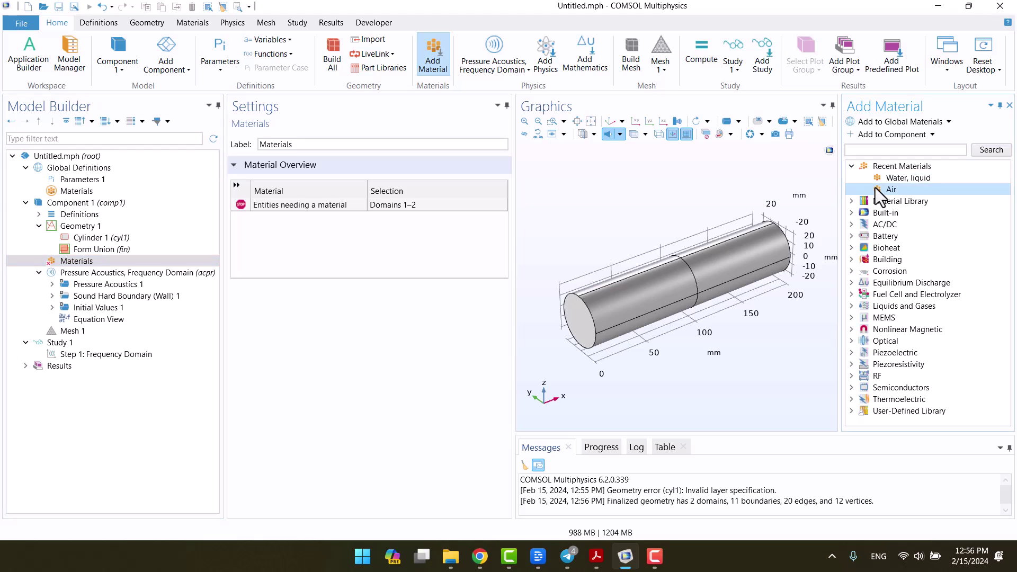
click(878, 139)
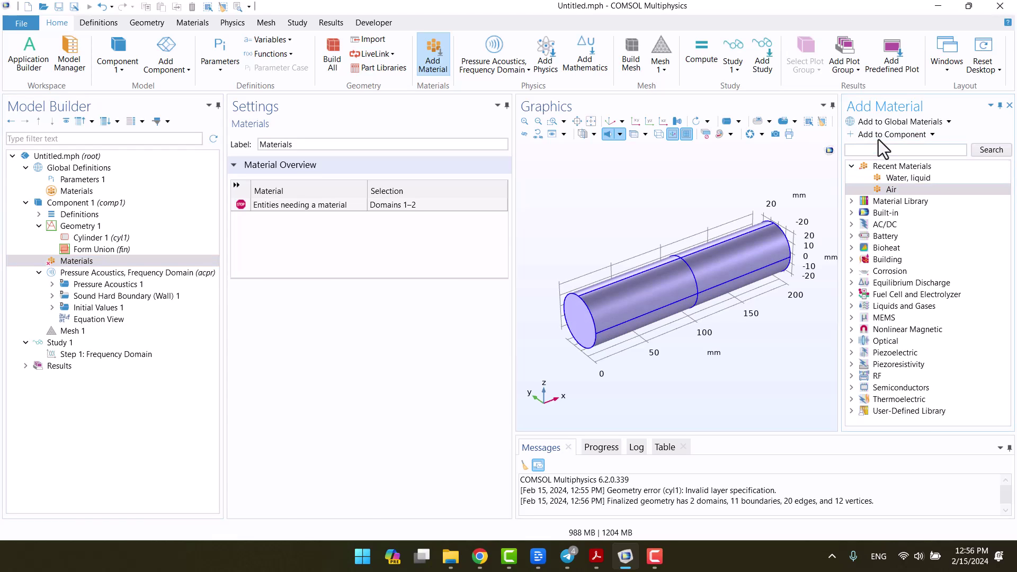
click(850, 166)
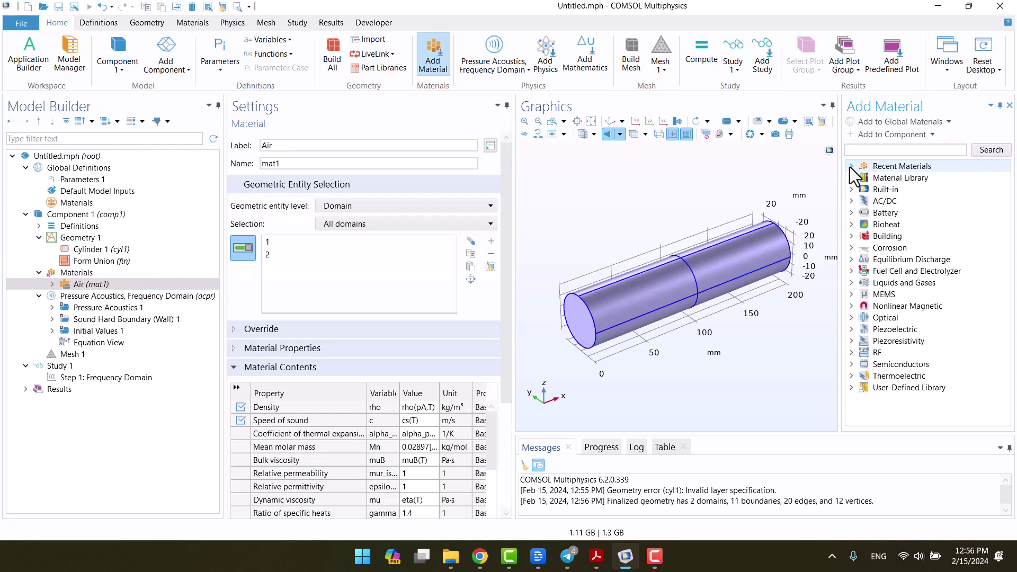
click(851, 189)
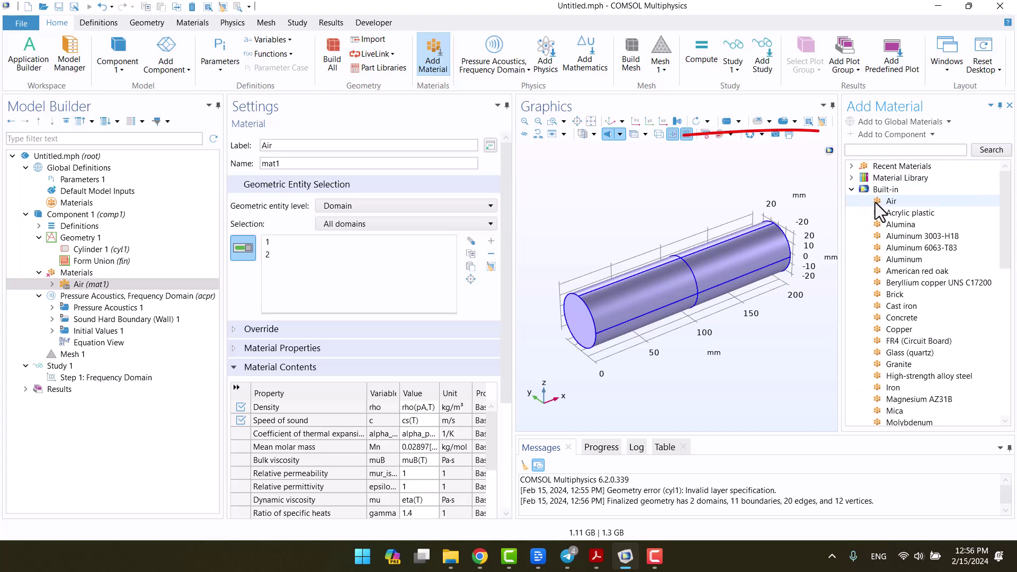
click(851, 189)
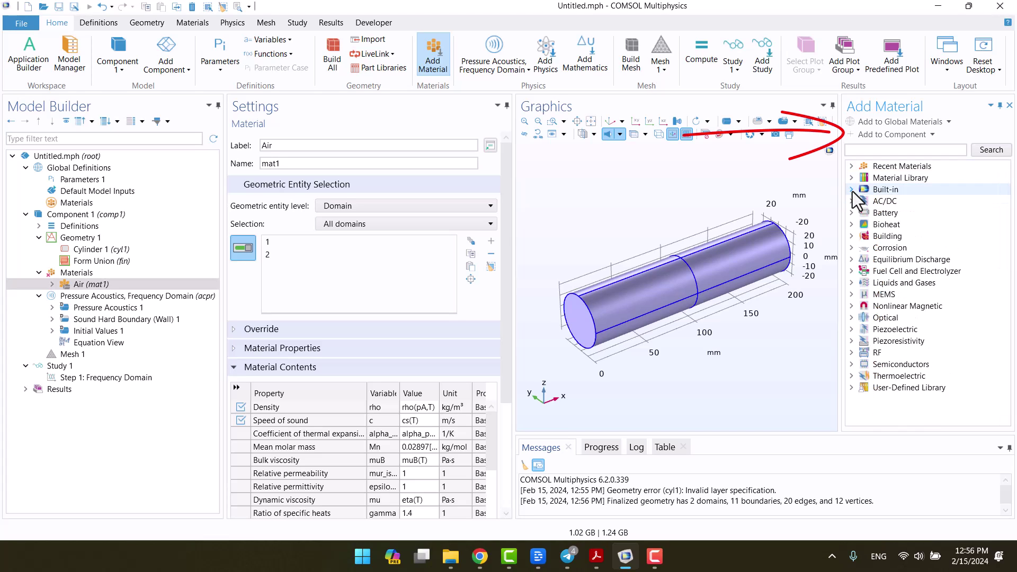
Step: Add a Port boundary condition to the pressure acoustics physics and assign it to the cylinder's circular end face at 0 mm
click(91, 299)
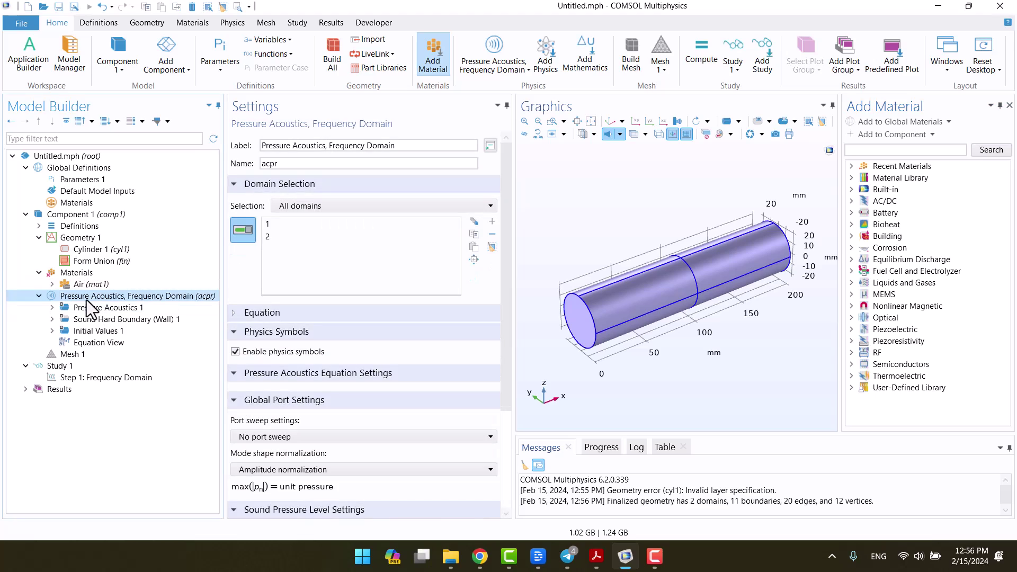
click(55, 273)
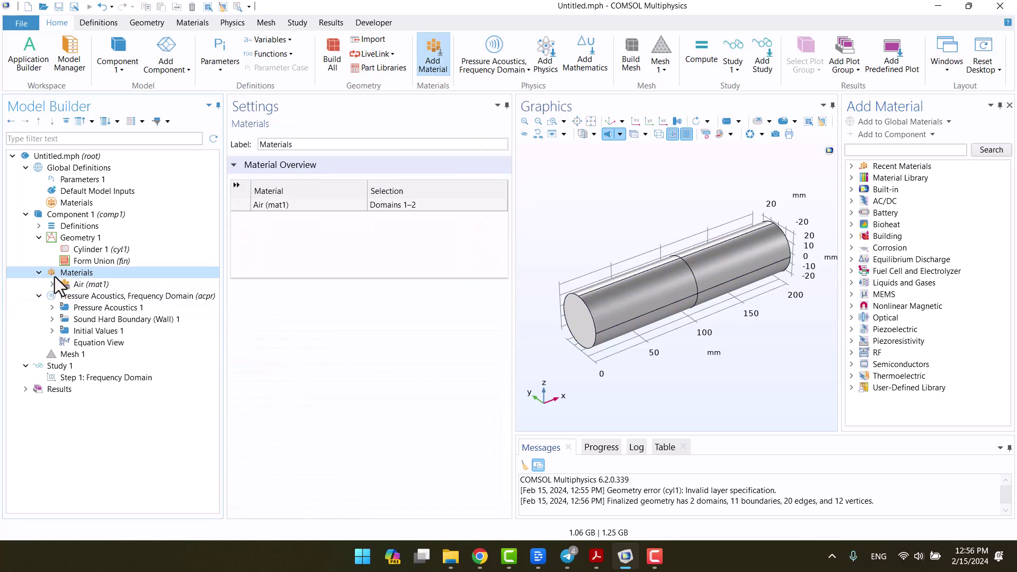
click(76, 297)
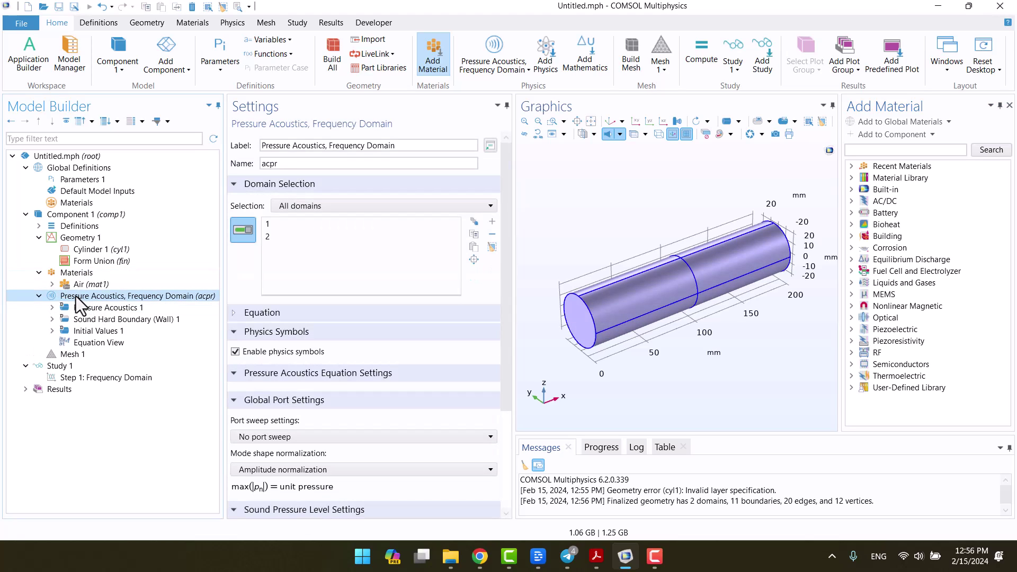
click(229, 23)
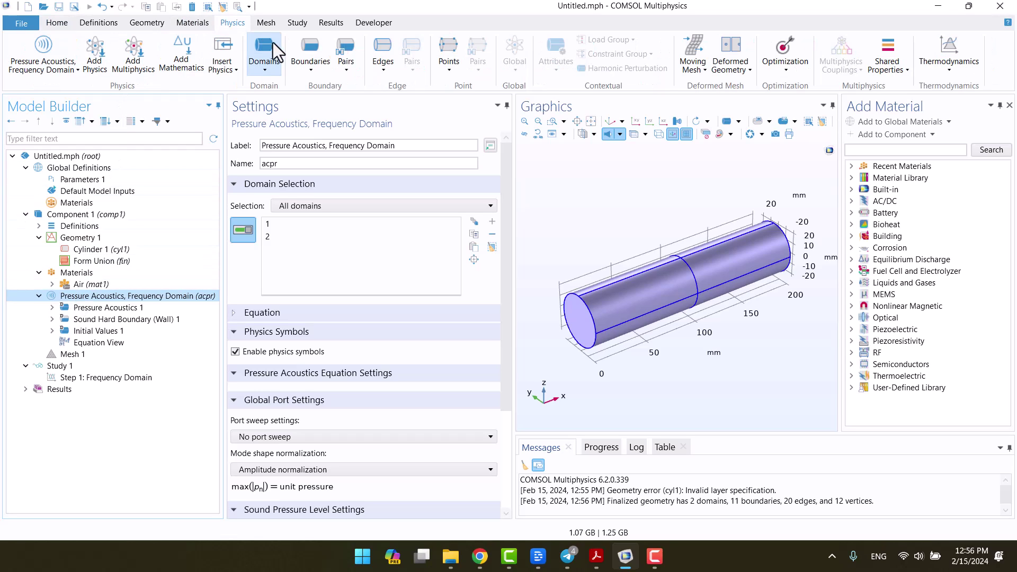
click(312, 58)
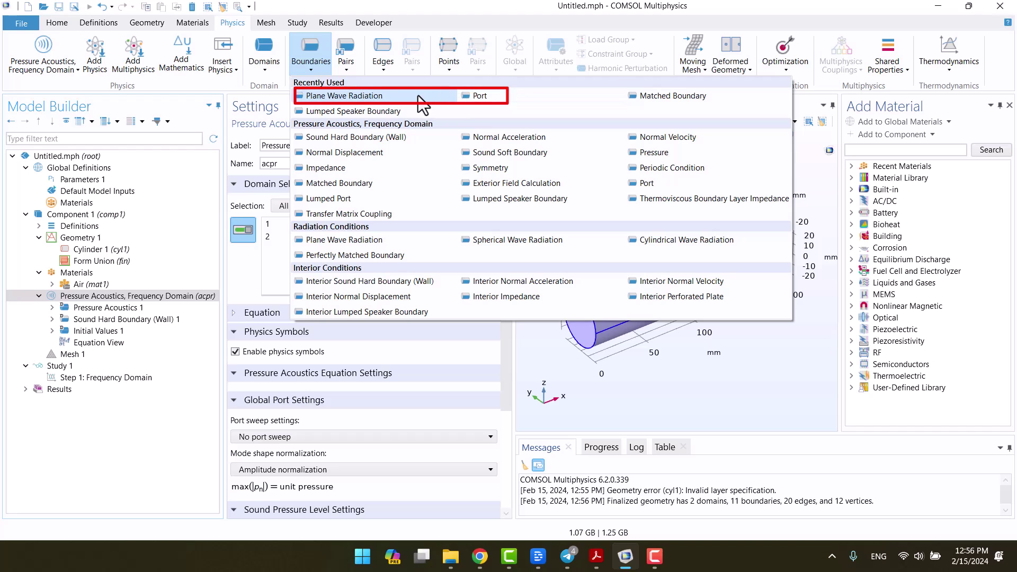
click(479, 98)
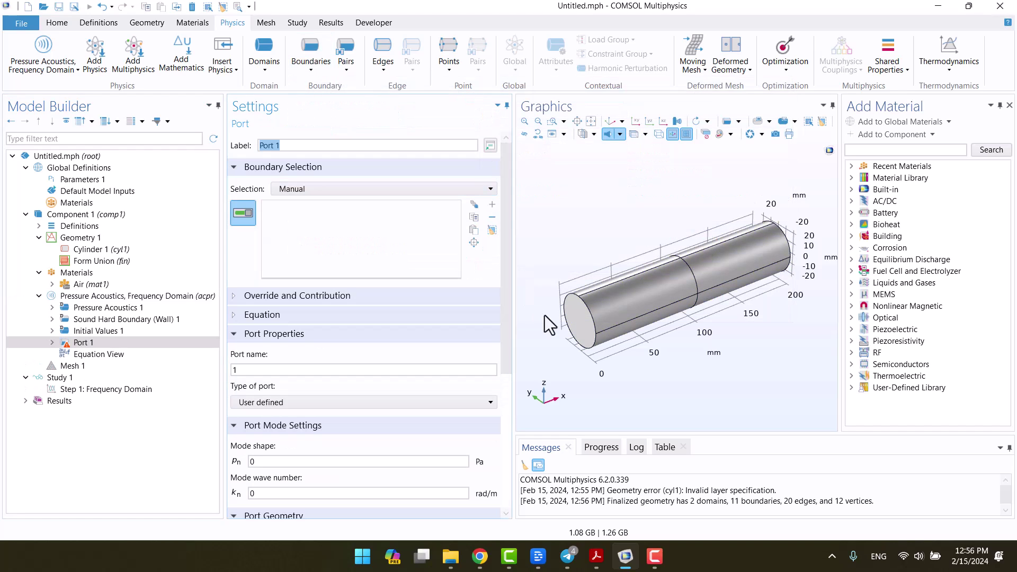
click(578, 320)
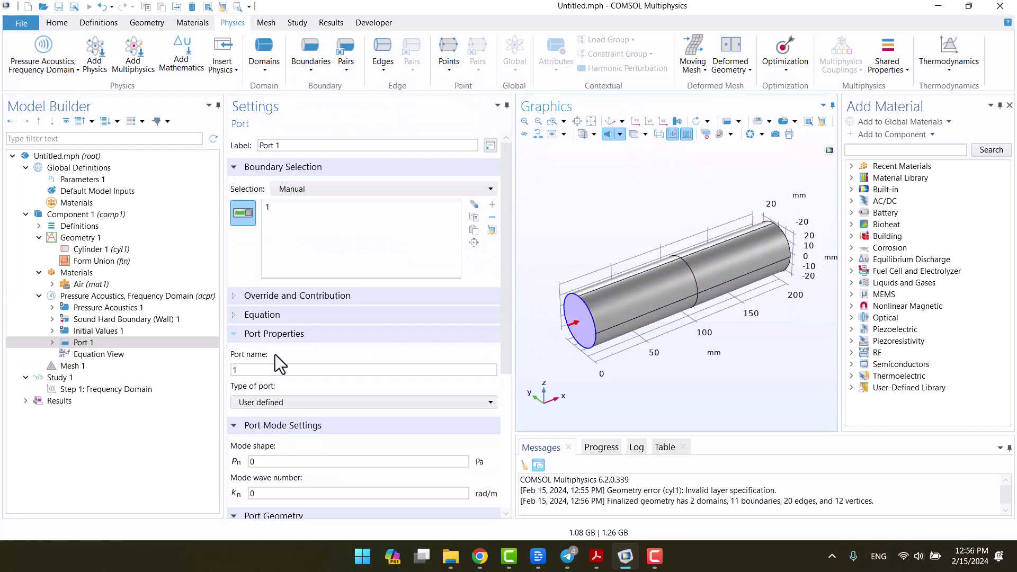
Step: Make the port circular and set its incident wave amplitude to 1 Pa
click(262, 406)
click(265, 438)
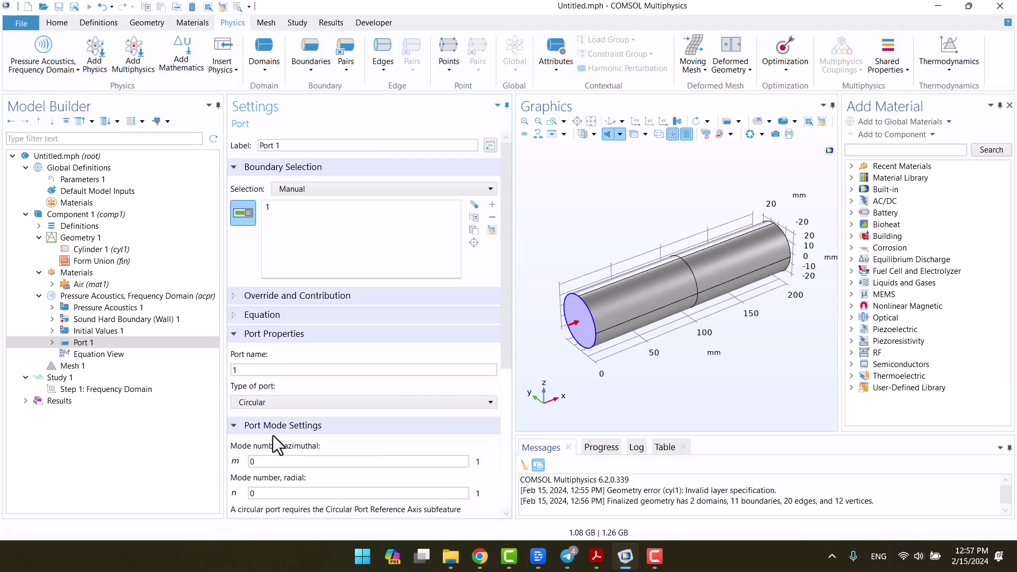
drag(506, 324, 486, 478)
double_click(355, 472)
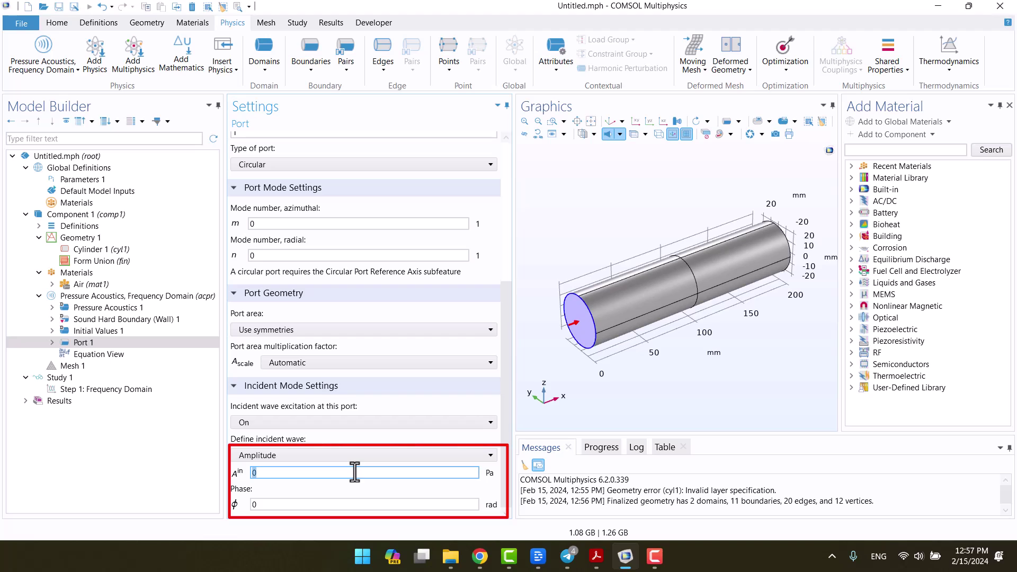
text(1)
click(128, 437)
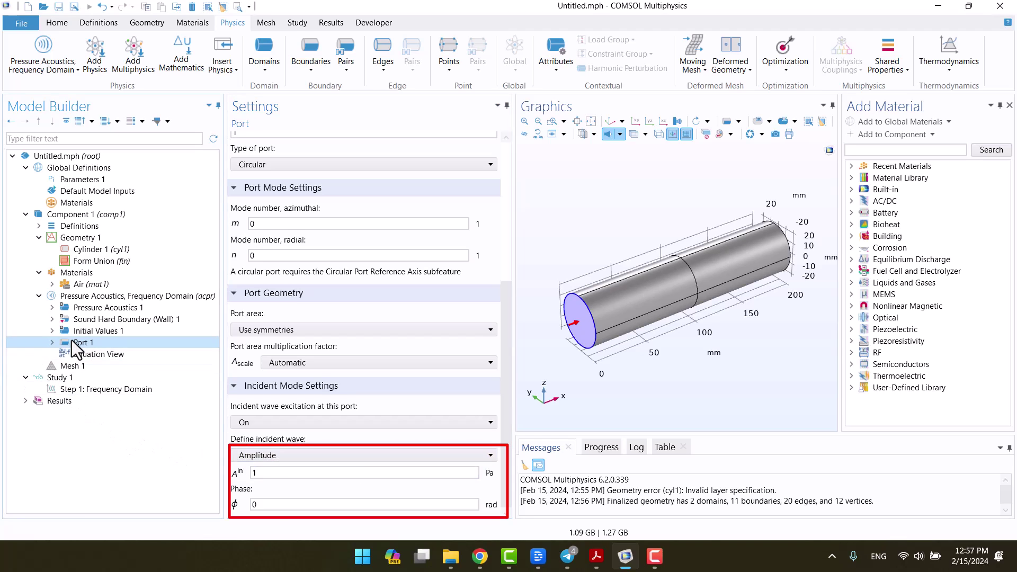
Step: Add a Circular Port Reference Axis to the port and replace its point selection with opposite points 1 and 4
right_click(75, 343)
mouse_move(175, 348)
click(302, 348)
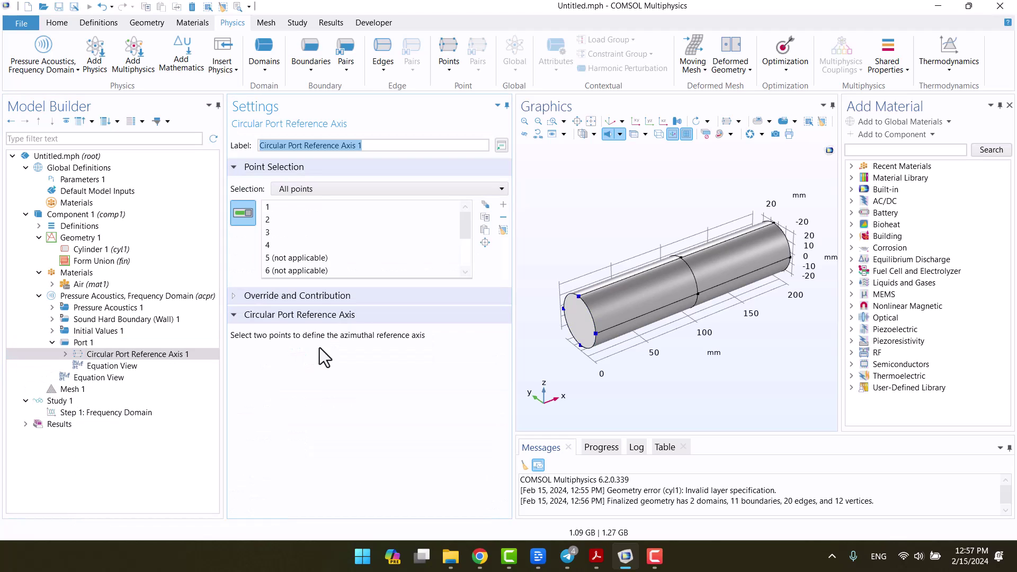
click(504, 230)
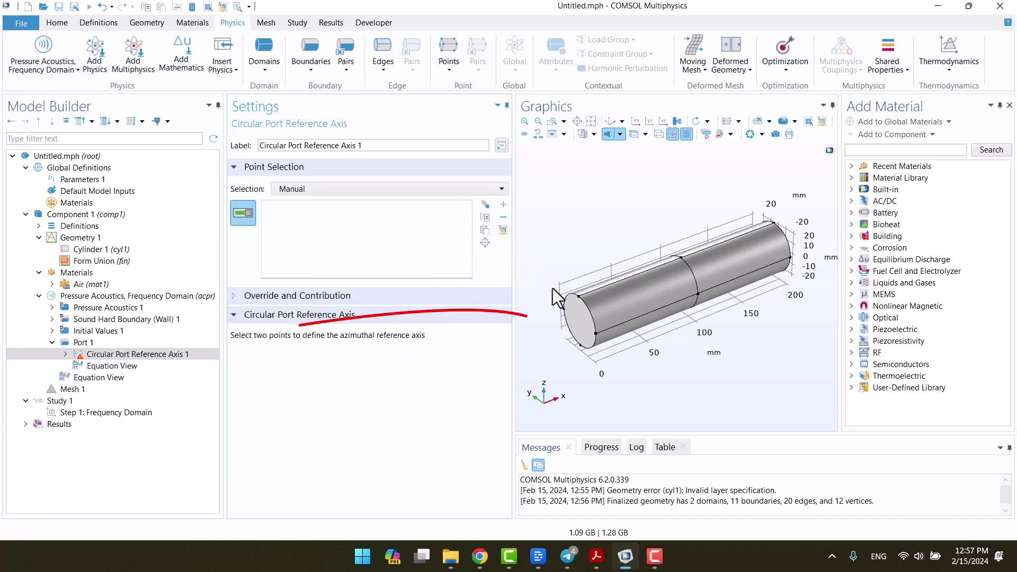
click(594, 334)
click(594, 333)
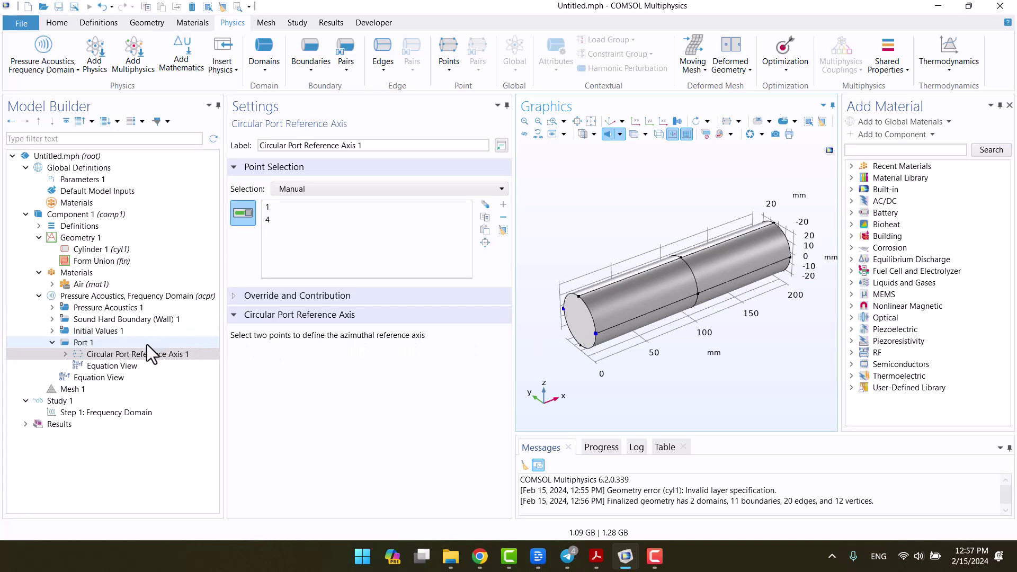
Step: Add a Poroacoustics domain feature and assign it to the half of the cylinder from 100 to 200 mm
click(265, 71)
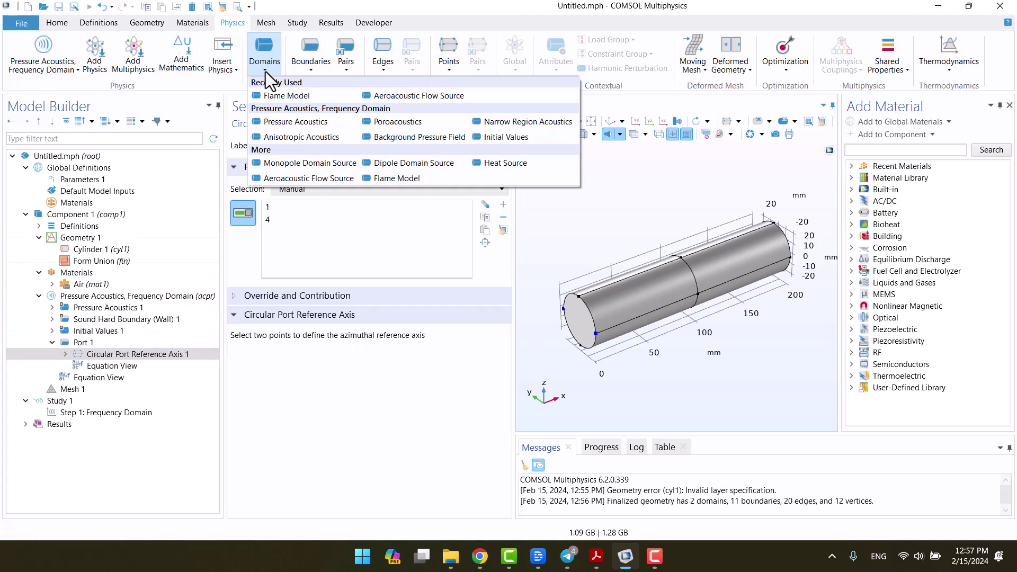
key(Escape)
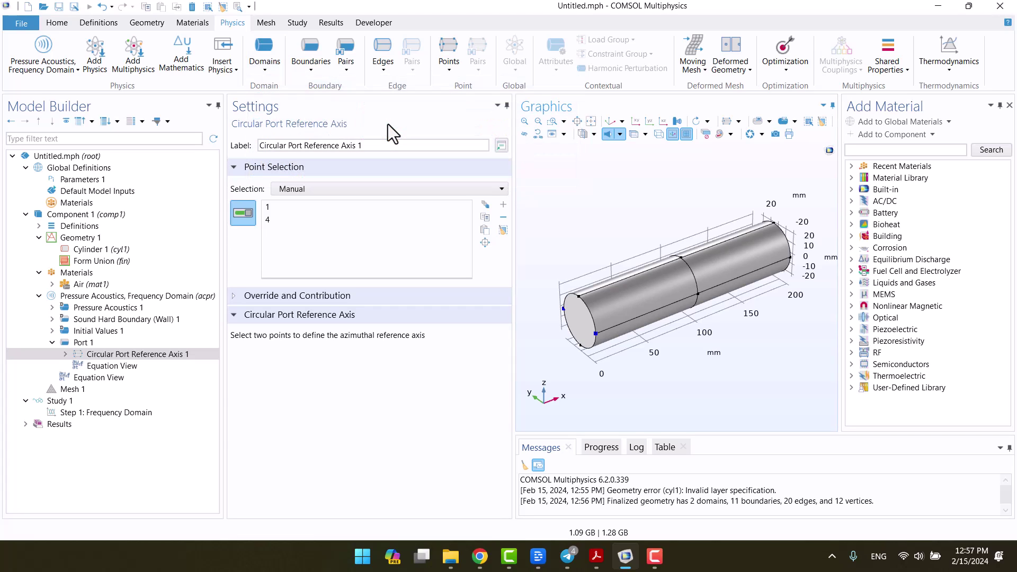
click(754, 255)
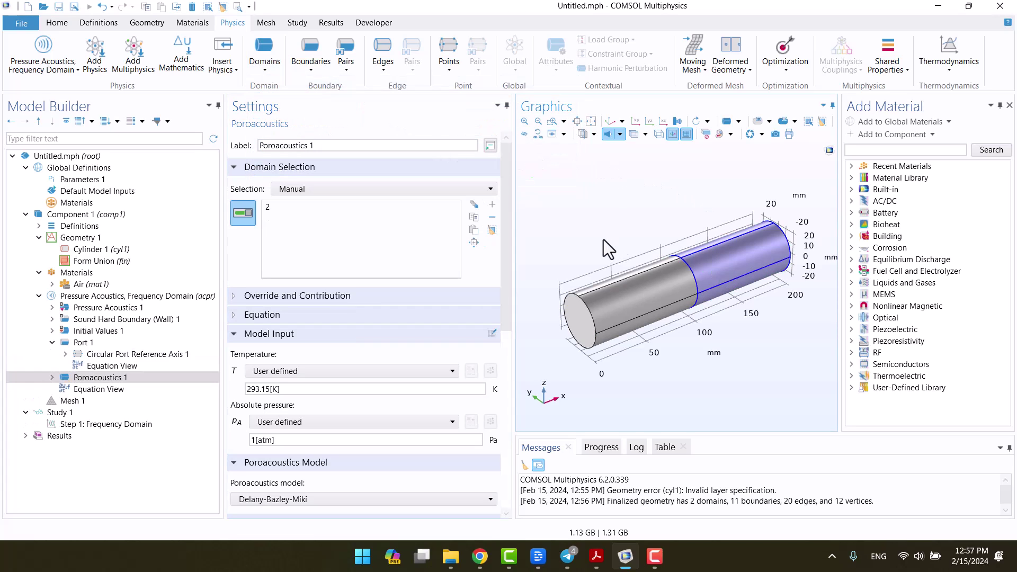
Step: Set the poroacoustics model to Johnson-Champoux-Allard (JCA) and review its fluid and porous matrix properties, keeping the Rigid matrix approximation
drag(509, 234, 515, 381)
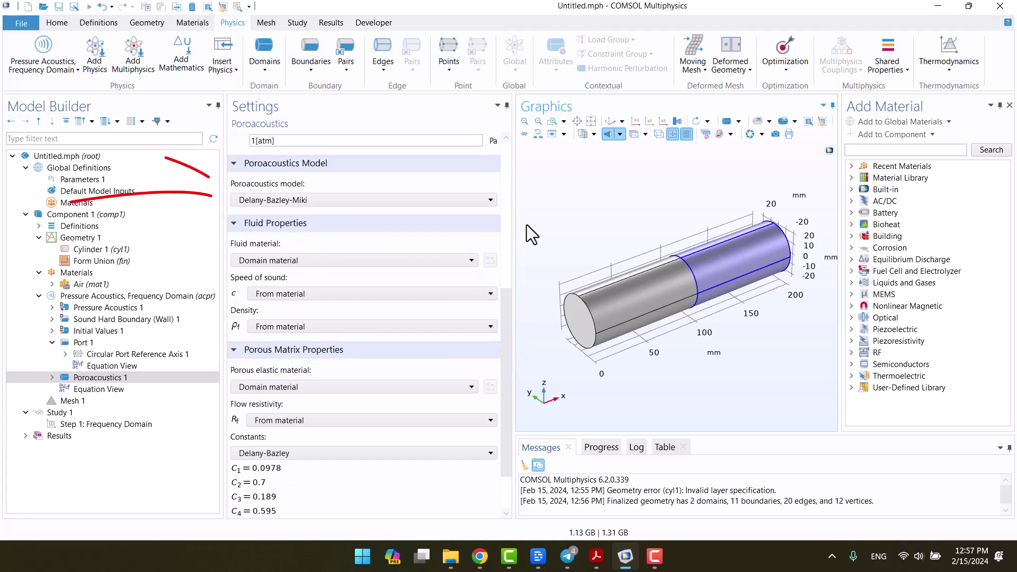
click(403, 199)
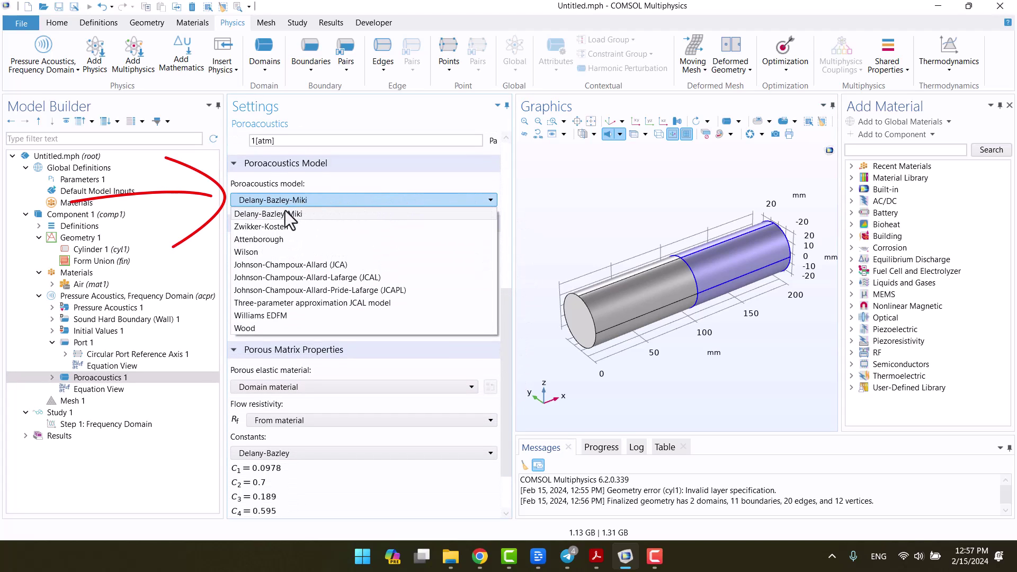
click(285, 263)
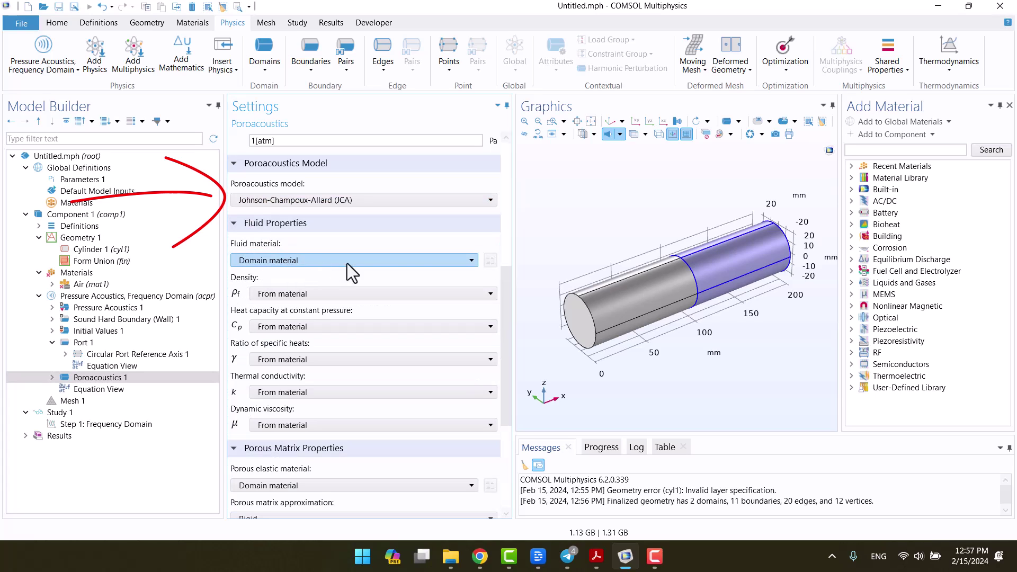
mouse_move(504, 271)
mouse_down()
mouse_move(504, 302)
mouse_move(510, 291)
mouse_up()
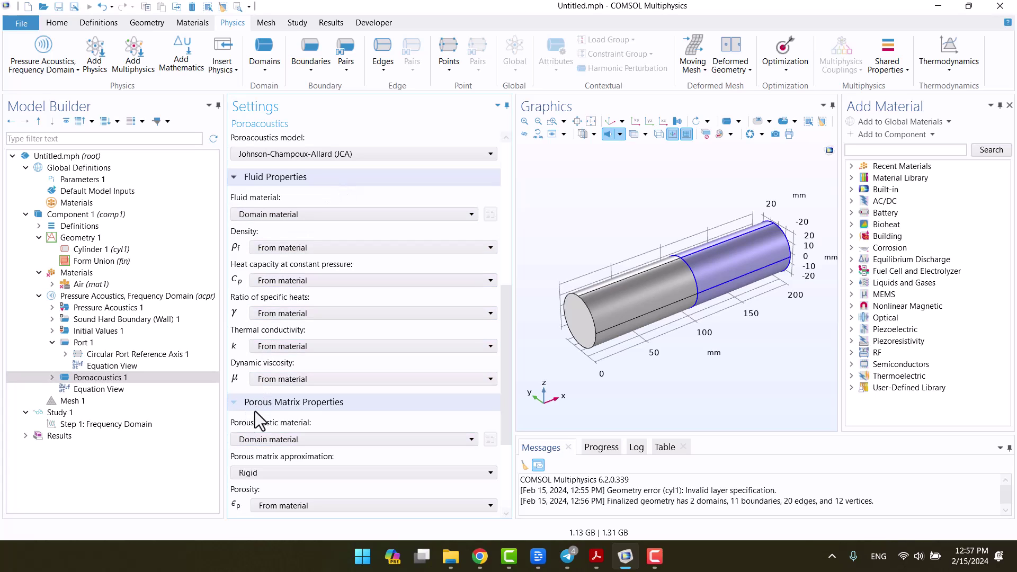
drag(504, 415, 497, 500)
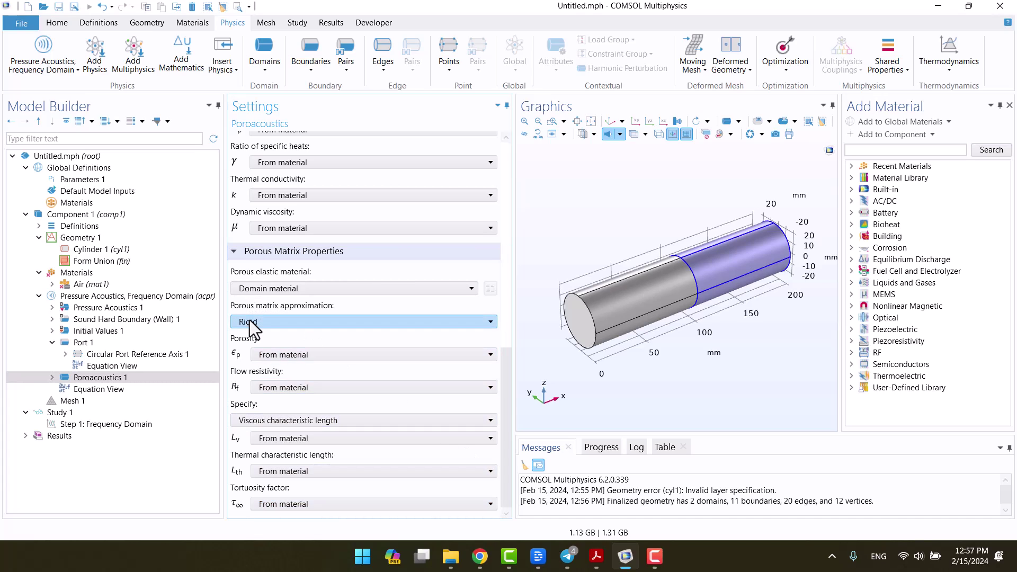
click(269, 323)
click(269, 323)
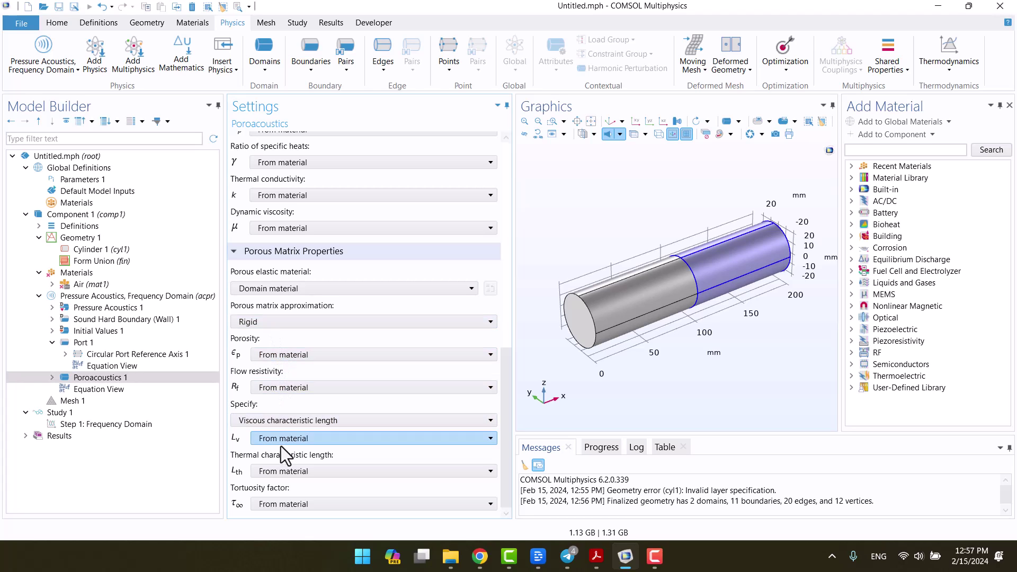
Step: Switch to 000920.pdf in Acrobat, look up the JCA-fit parameters in Table 3, and return to COMSOL
click(597, 557)
scroll(733, 197, down, 5)
scroll(733, 197, down, 15)
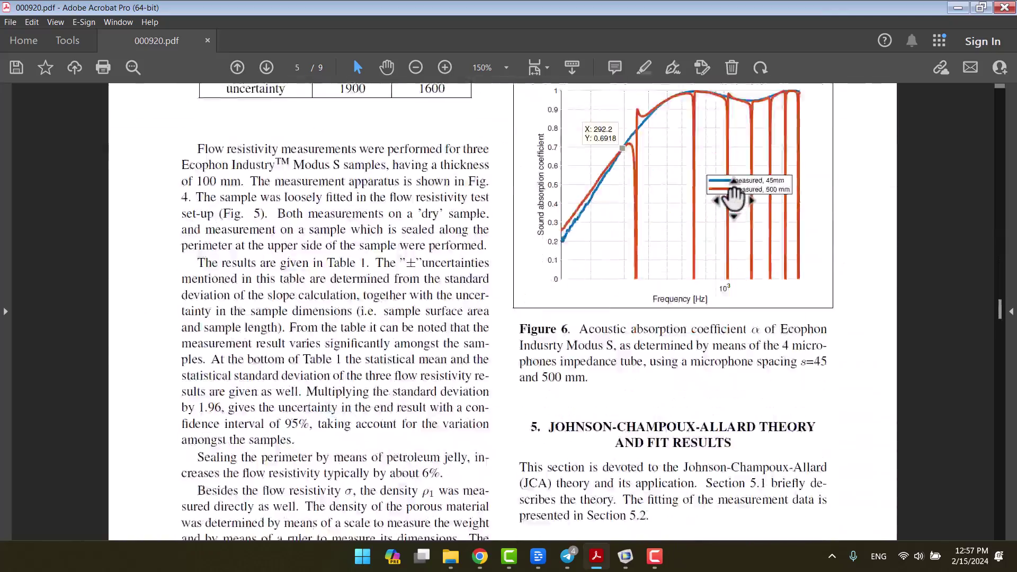
scroll(733, 197, down, 12)
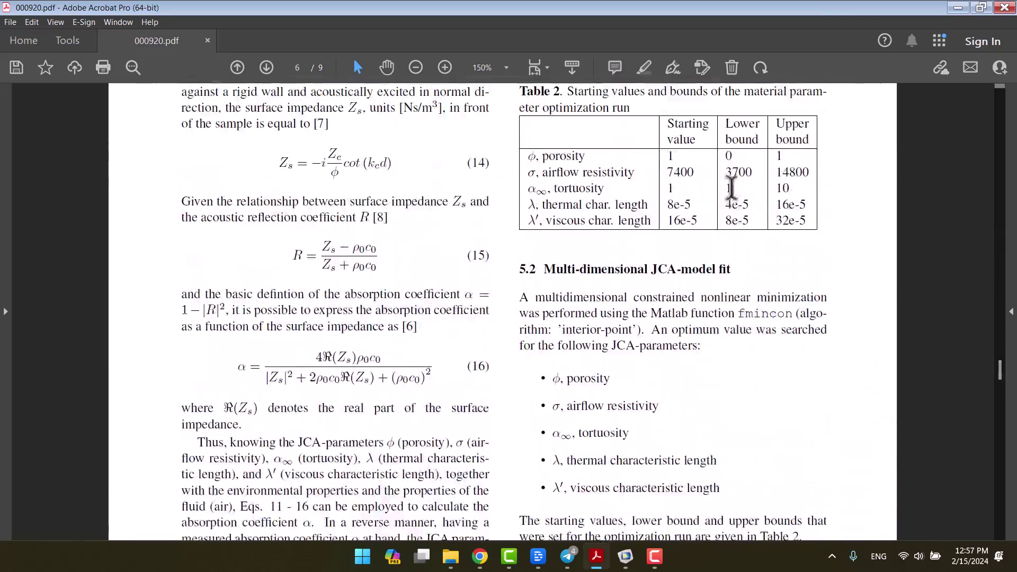
scroll(757, 233, down, 12)
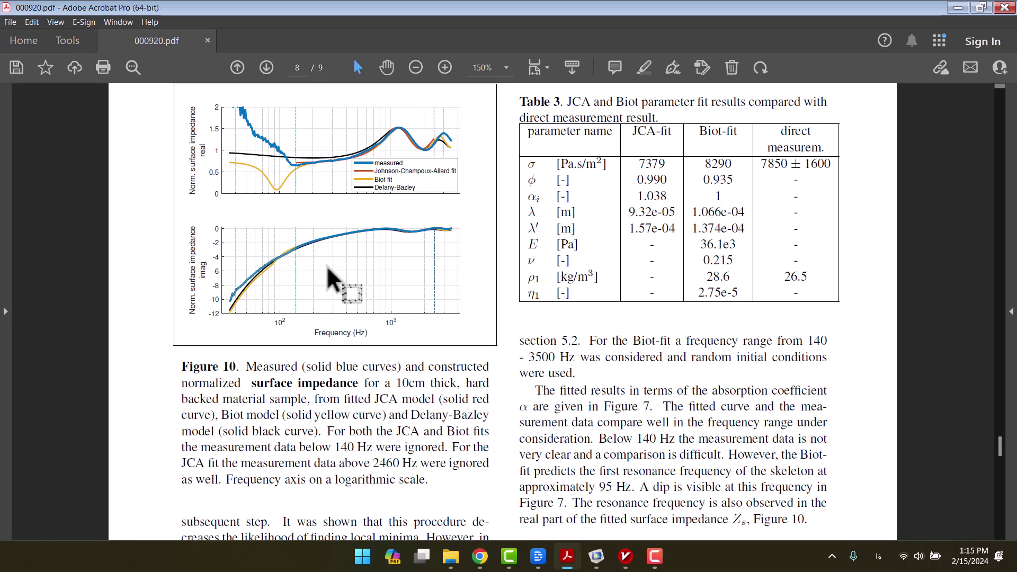
click(596, 556)
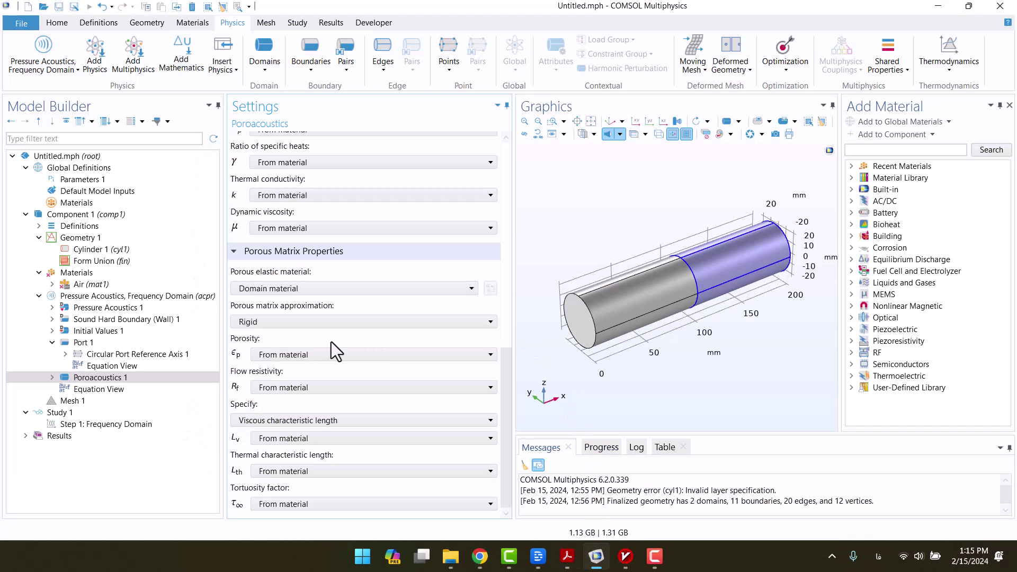
Step: Make the porosity and flow resistivity user defined, with values 0.99 and 7379 Pa·s/m²
click(303, 354)
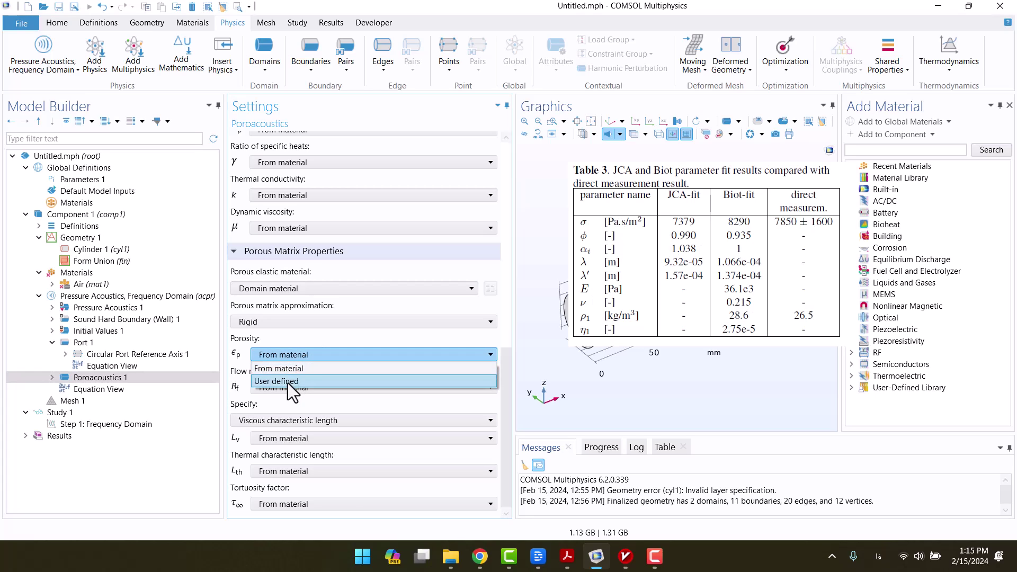
click(287, 381)
click(326, 372)
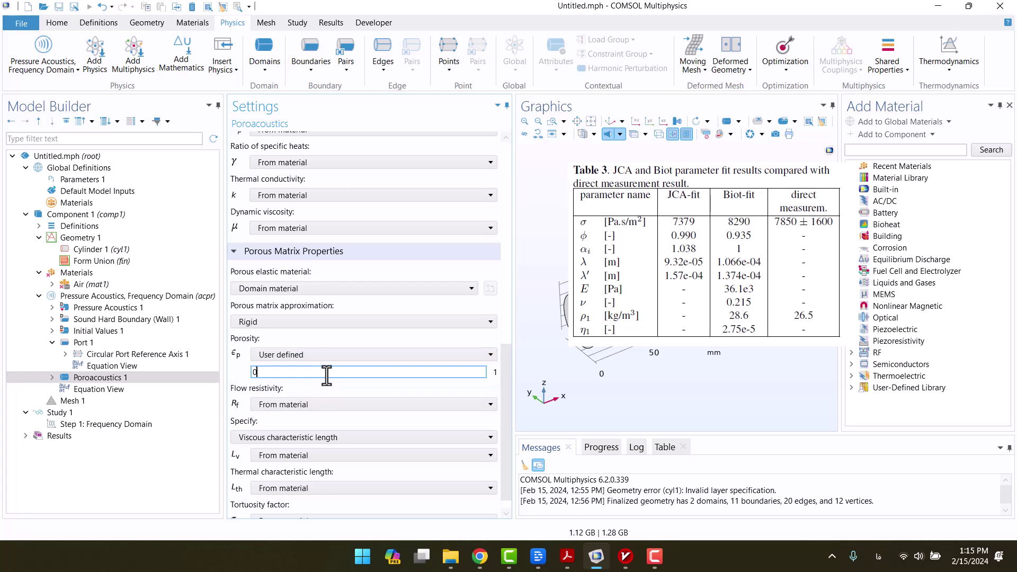
text(.99)
click(321, 403)
click(319, 427)
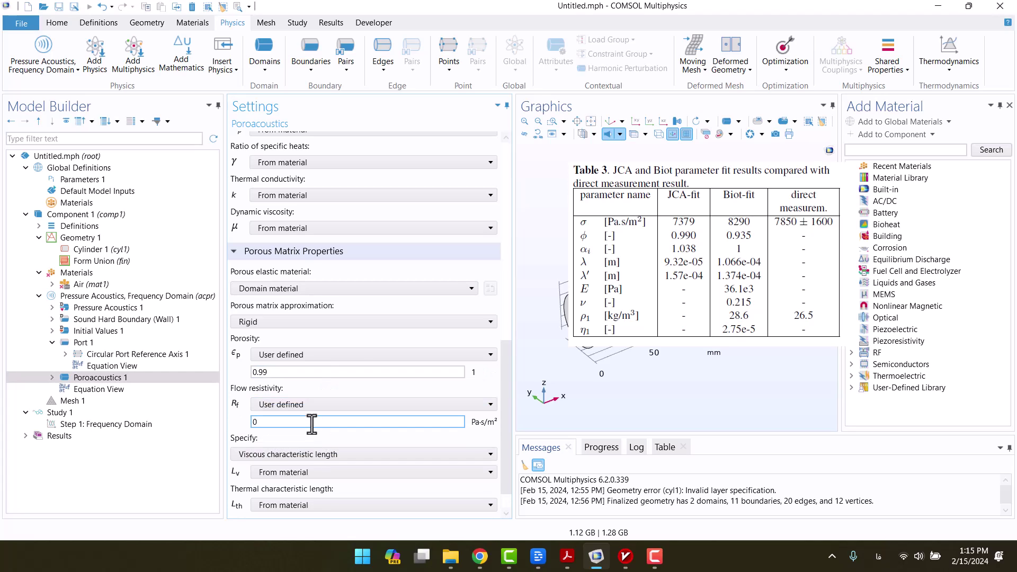
click(311, 422)
key(BackSpace)
text(7379)
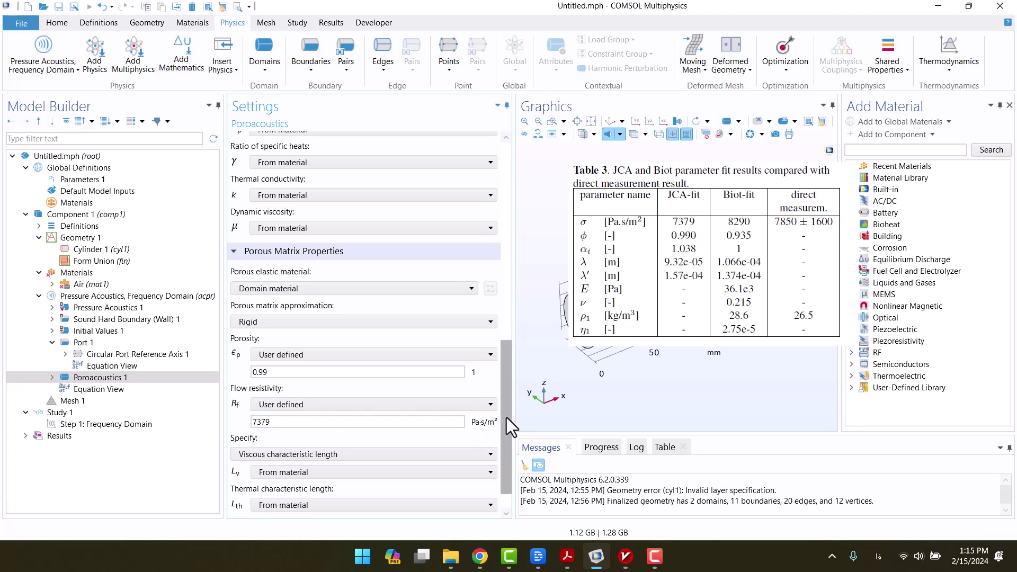
Step: Make the viscous characteristic length user defined and enter 1.57e-5 m
scroll(506, 420, down, 1)
click(326, 440)
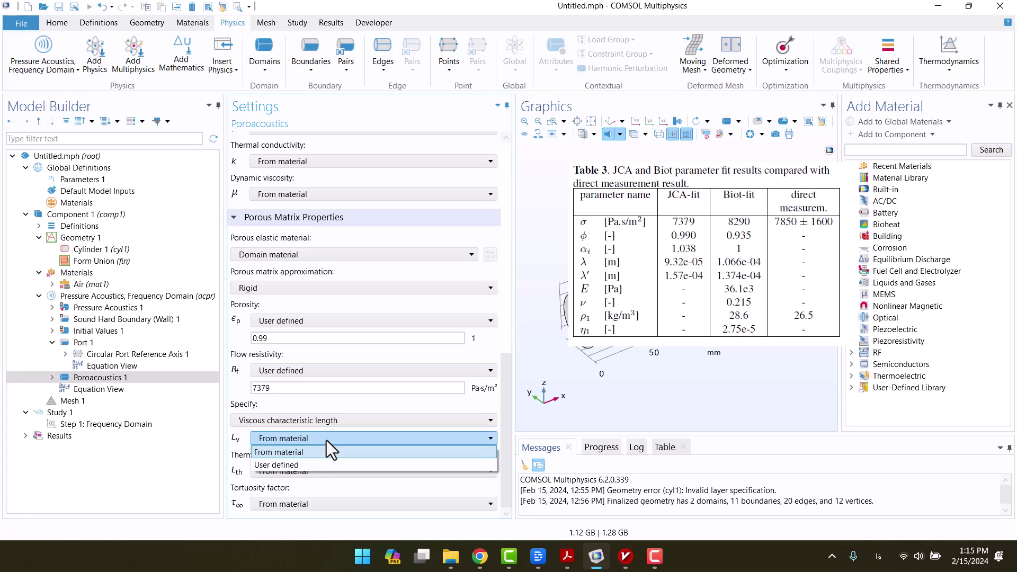
click(323, 464)
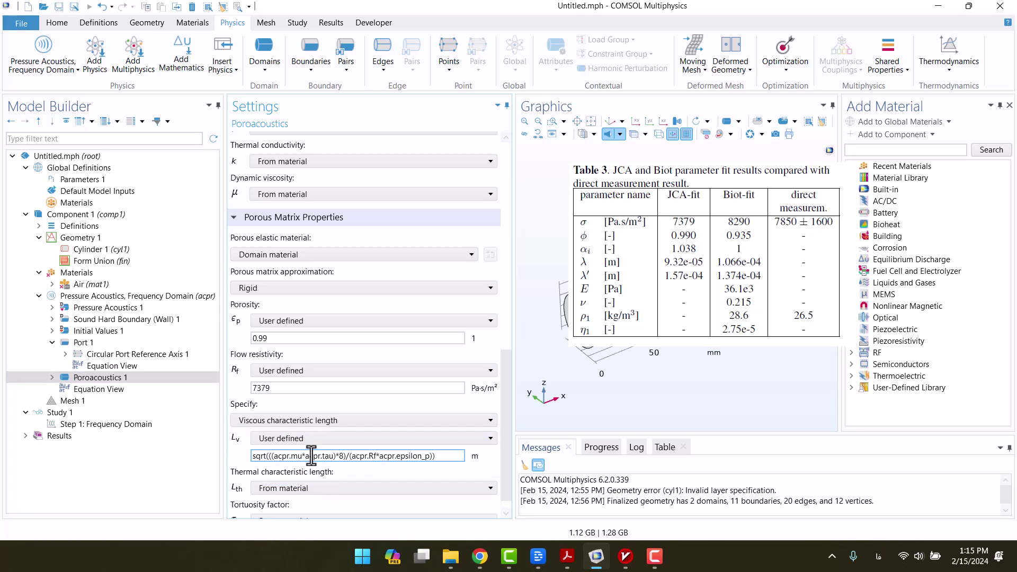
triple_click(311, 456)
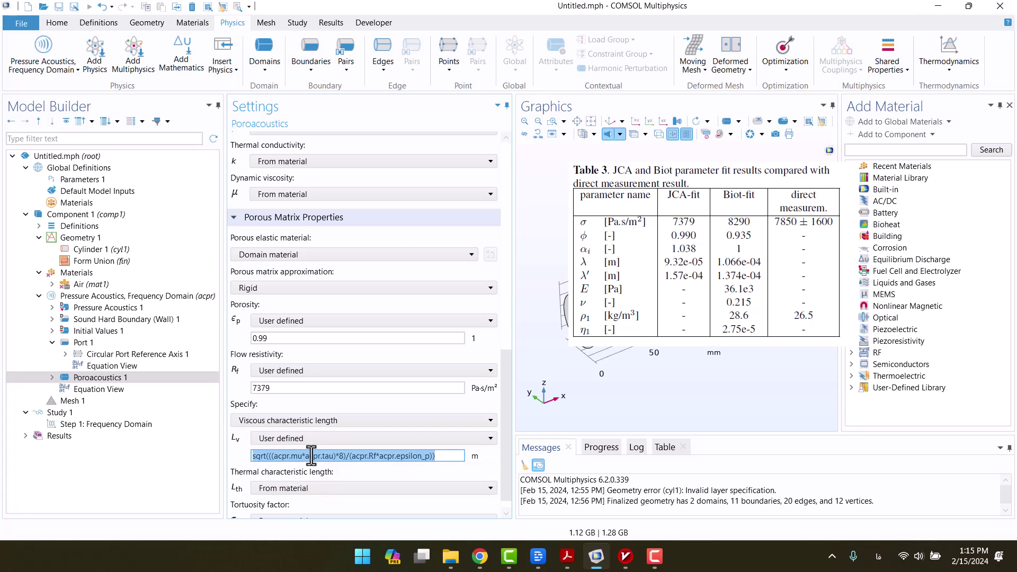
text(1.57)
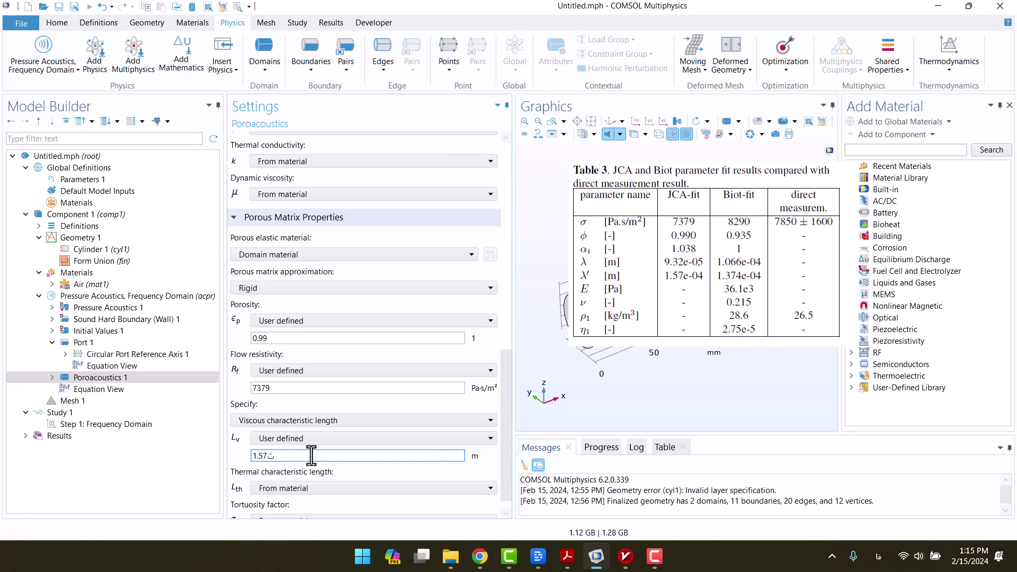
key(alt+shift)
text(e-5)
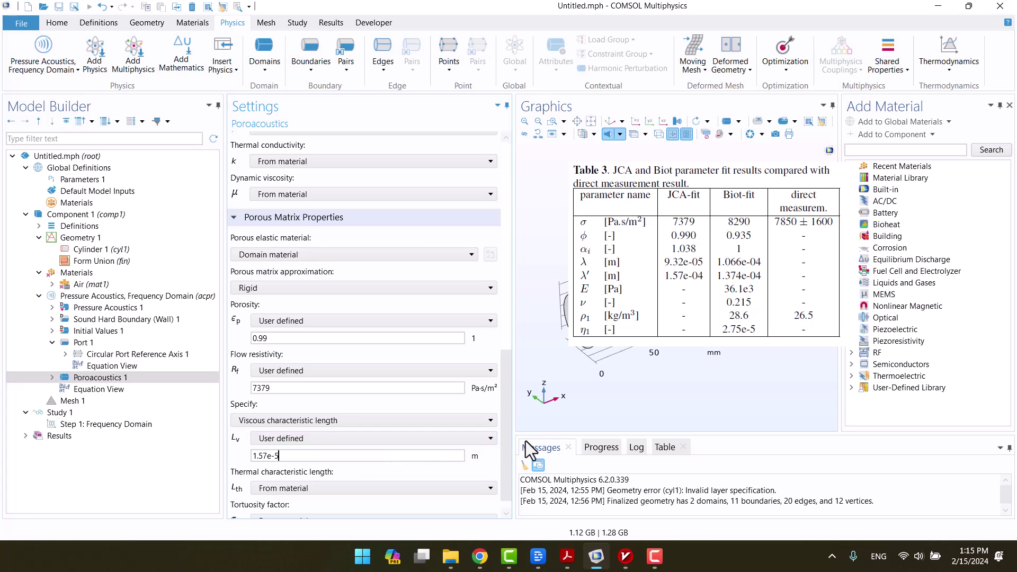
Step: Make the thermal characteristic length user defined at 9.32e-5 m and correct the viscous characteristic length to 1.57e-4 m
scroll(503, 448, down, 1)
click(339, 471)
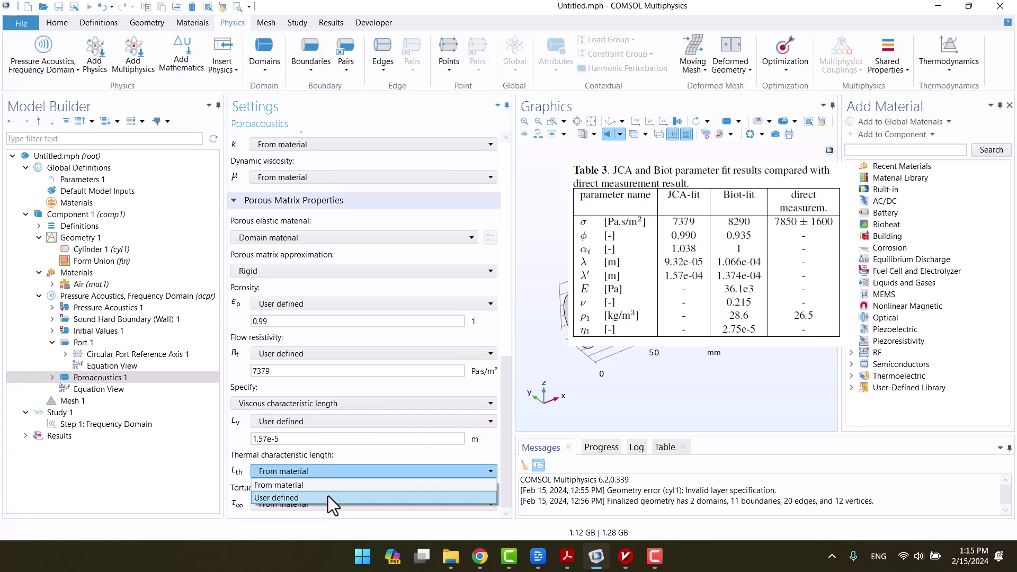
click(328, 497)
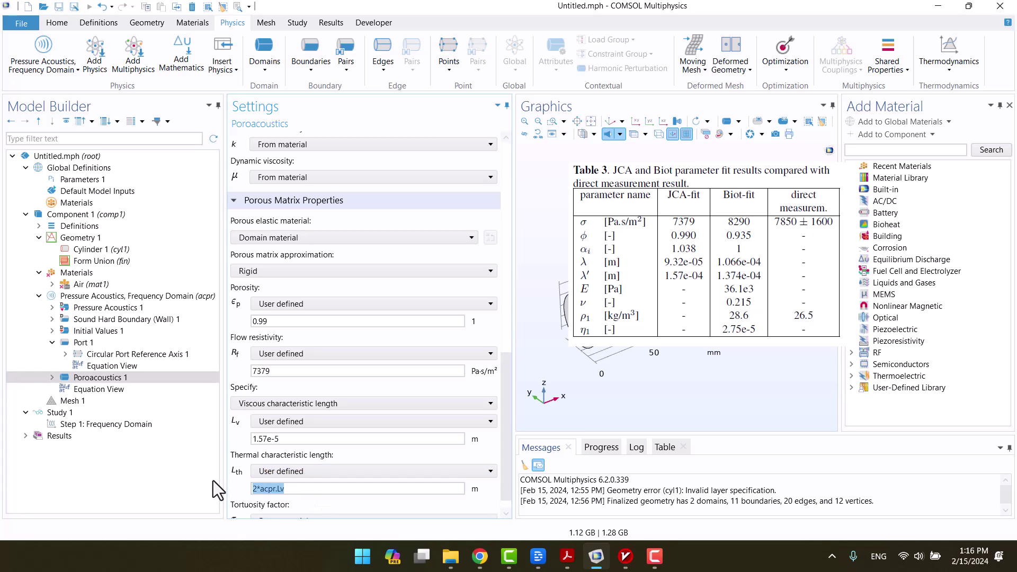
text(9.32e-5)
click(327, 438)
key(BackSpace)
text(4)
Step: Make the tortuosity factor user defined with a value of 1.038, and minimize the reference PDF
scroll(508, 424, down, 1)
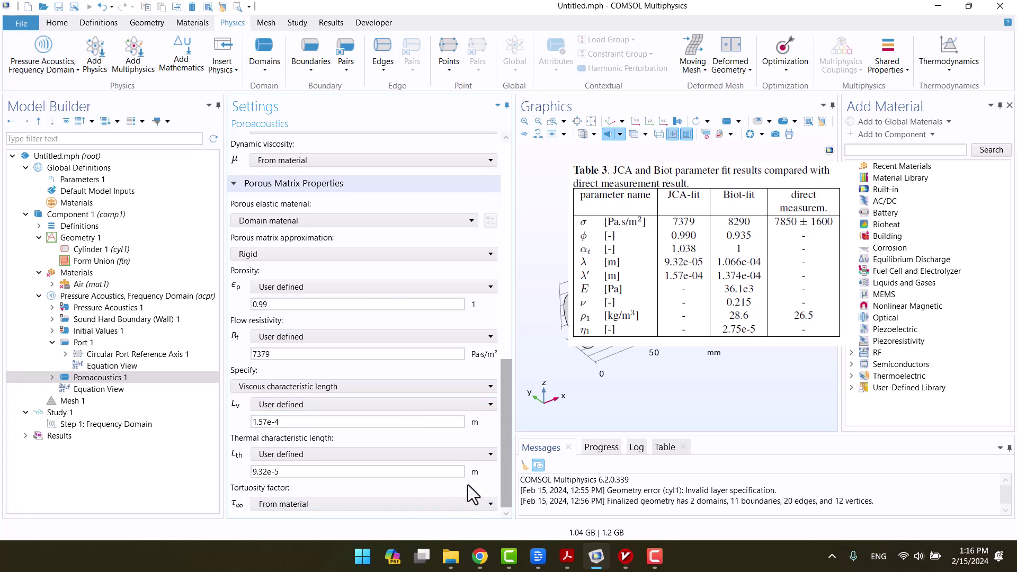
click(344, 503)
click(326, 527)
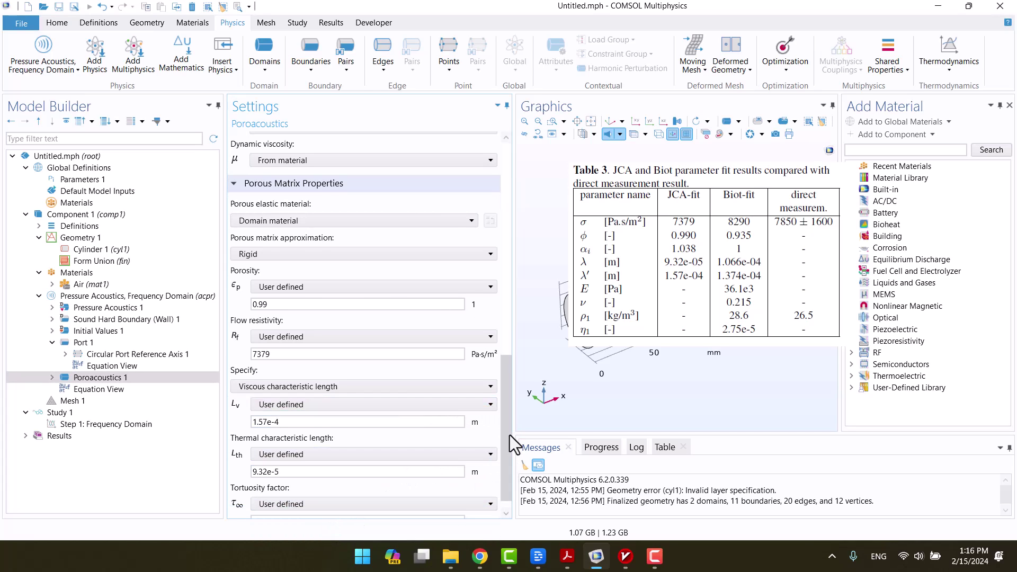
scroll(503, 450, down, 1)
double_click(302, 504)
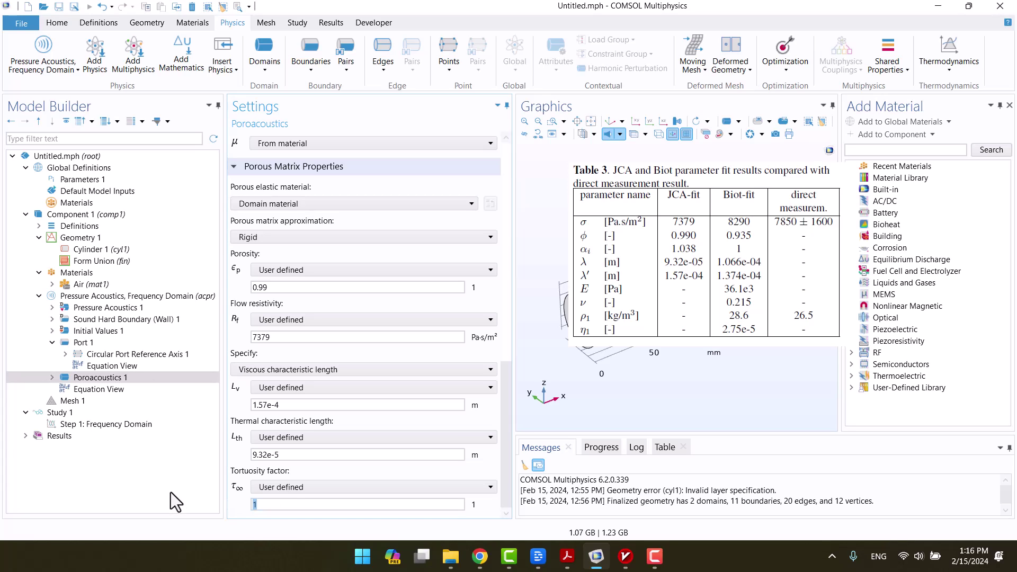
text(1.038)
click(171, 493)
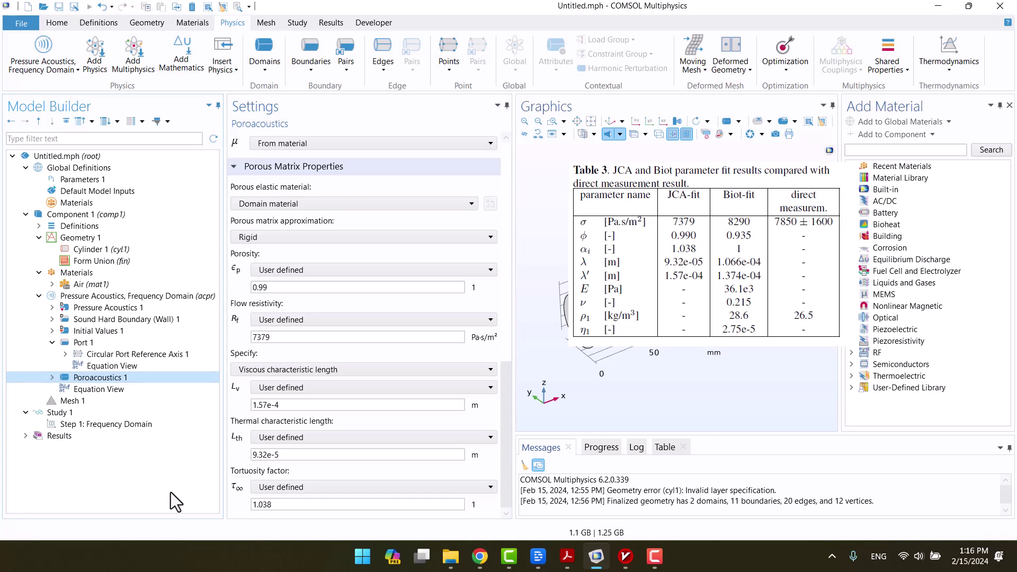
click(567, 556)
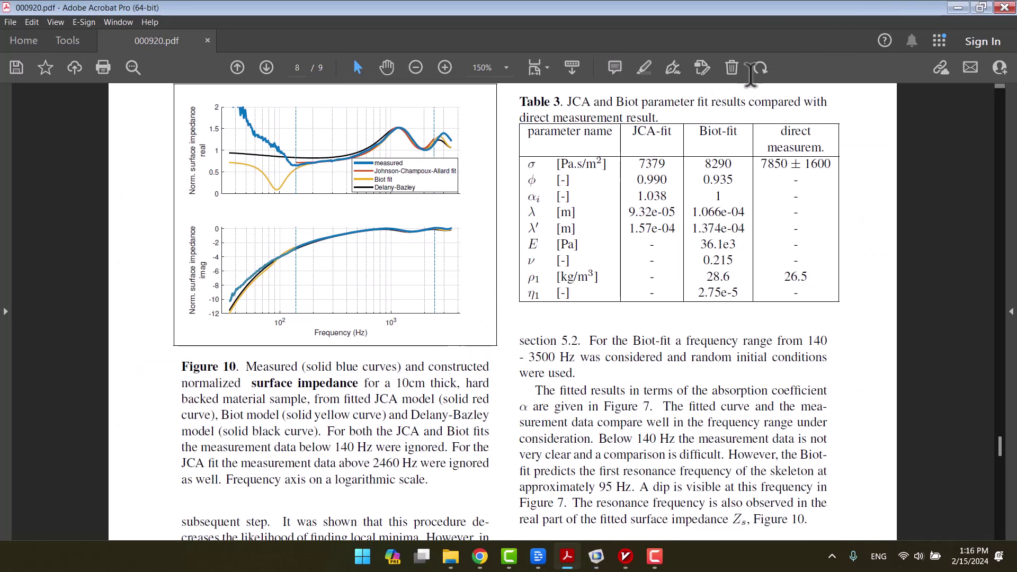
click(957, 7)
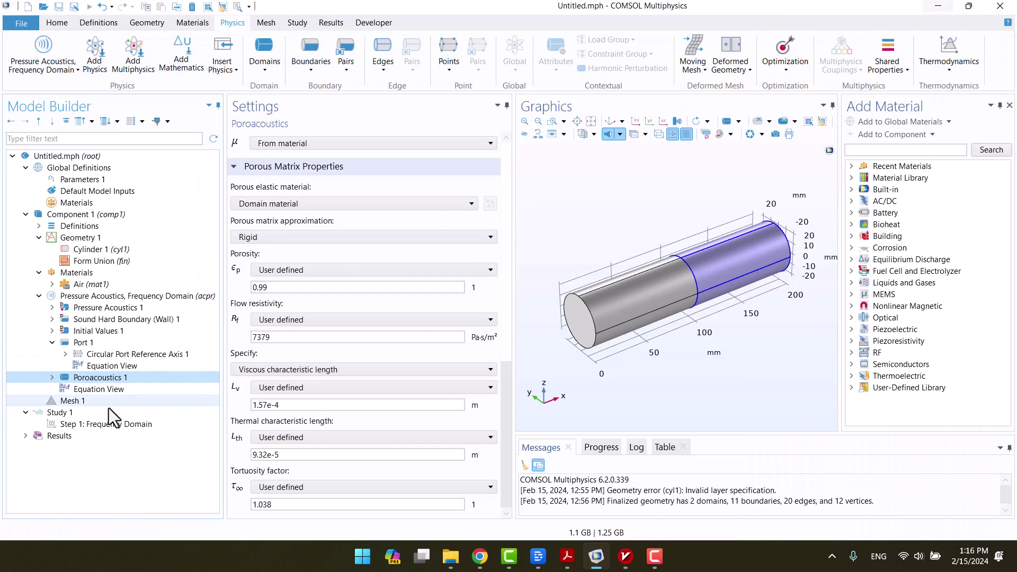
Step: Set the Frequency Domain study's frequencies to a range from 1 to 5000 Hz in steps of 10 Hz
click(80, 424)
click(507, 219)
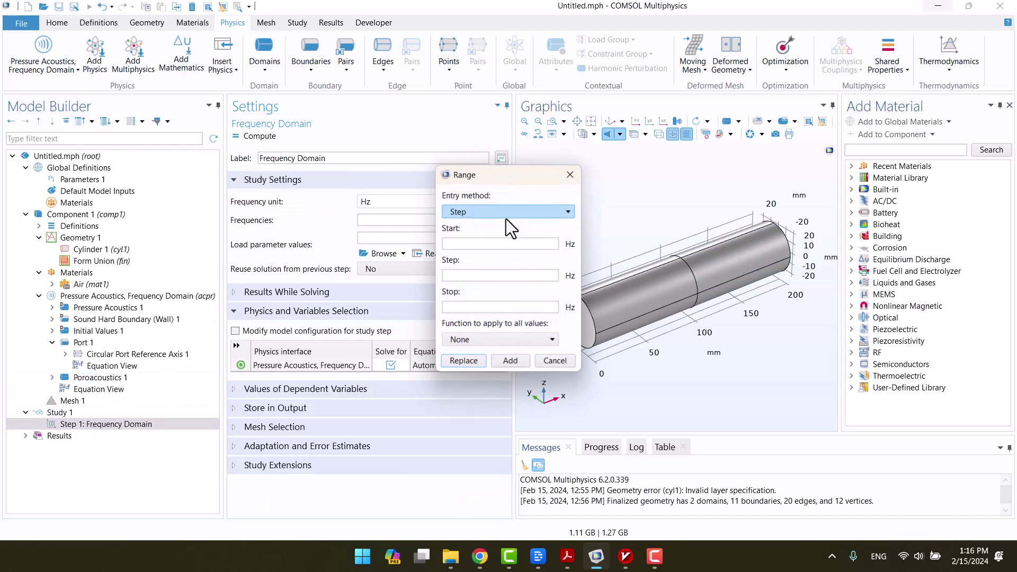
click(519, 244)
text(1)
click(528, 271)
text(10)
click(520, 306)
text(50)
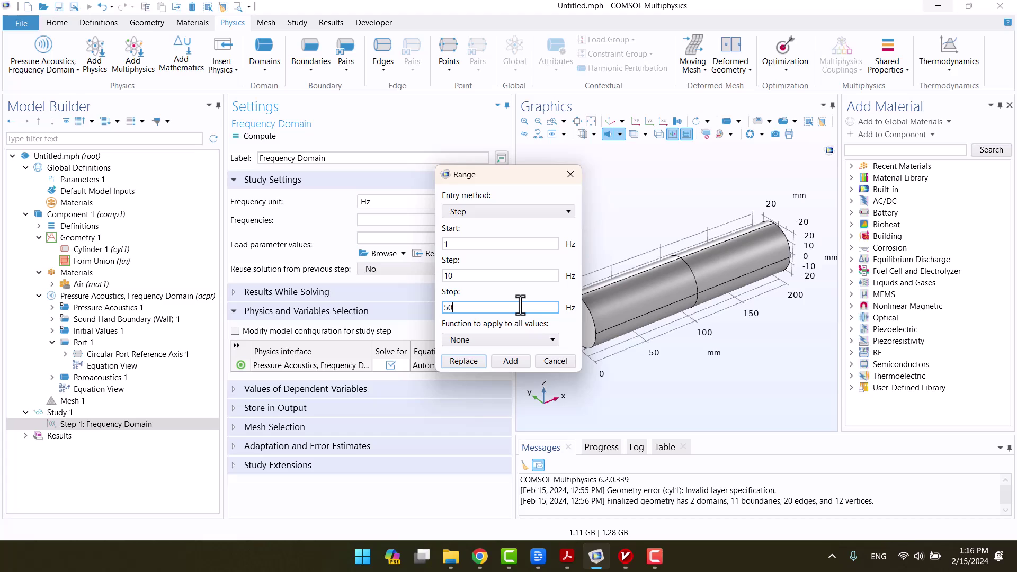
text(00)
click(466, 358)
click(523, 365)
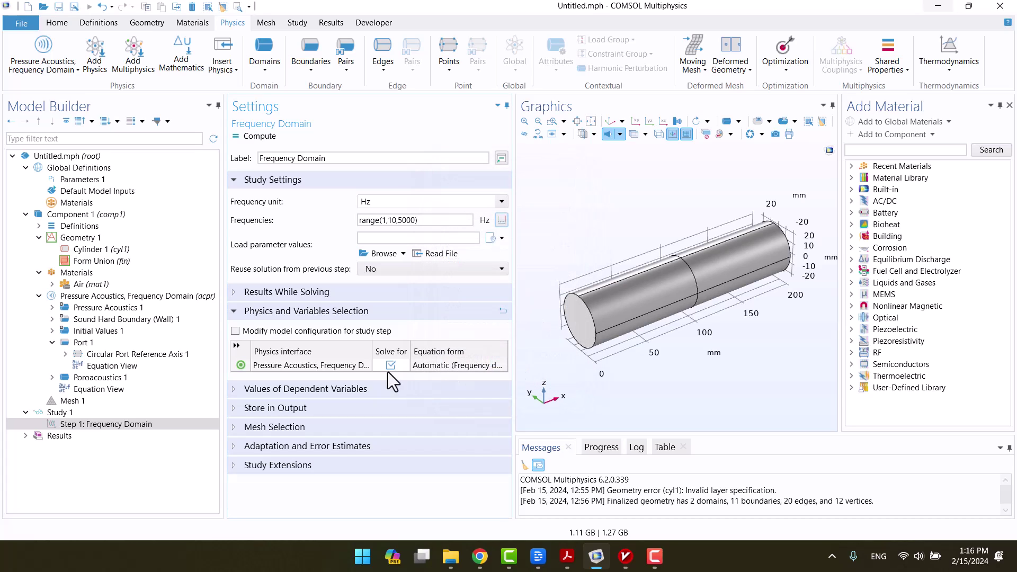
Step: Build the physics-controlled mesh of Mesh 1 with Normal element size
click(121, 399)
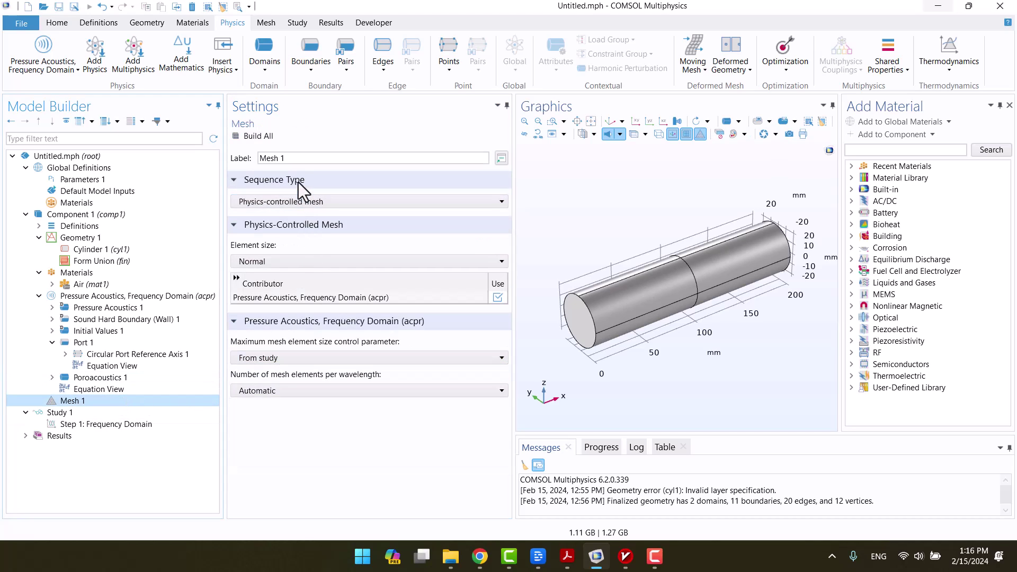
click(263, 139)
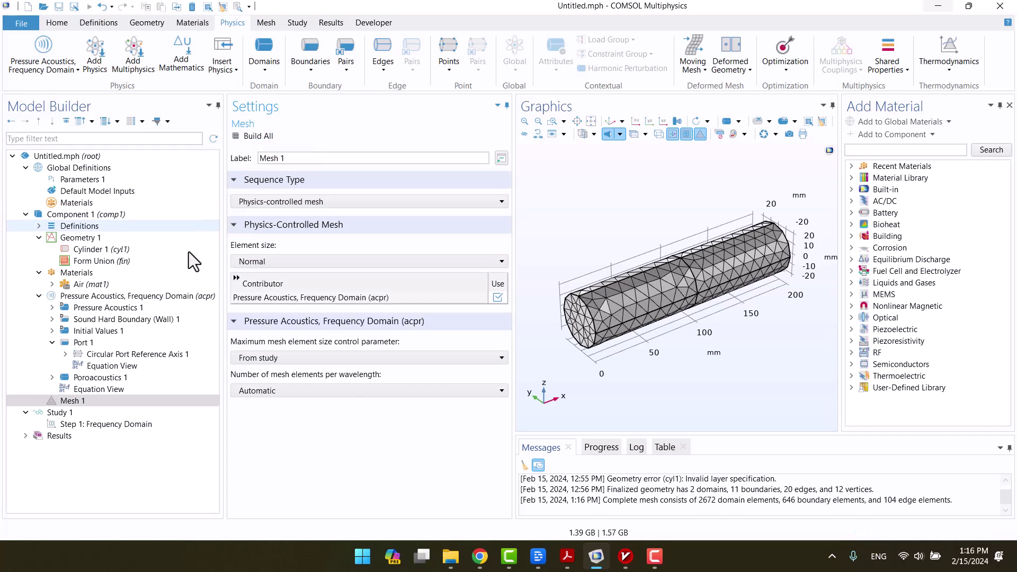
Step: Compute Study 1 and close the Add Material window
click(78, 416)
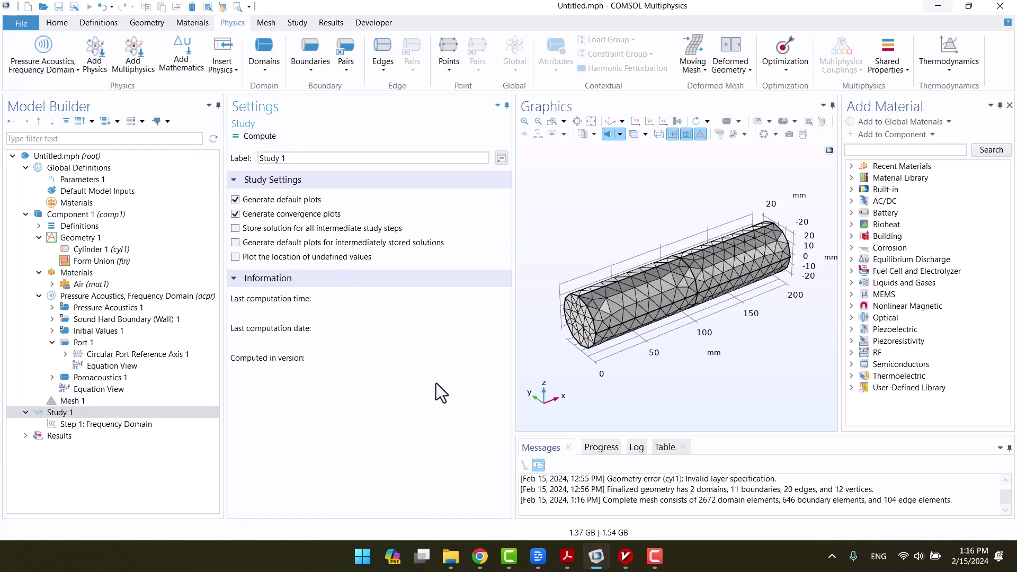
key(F8)
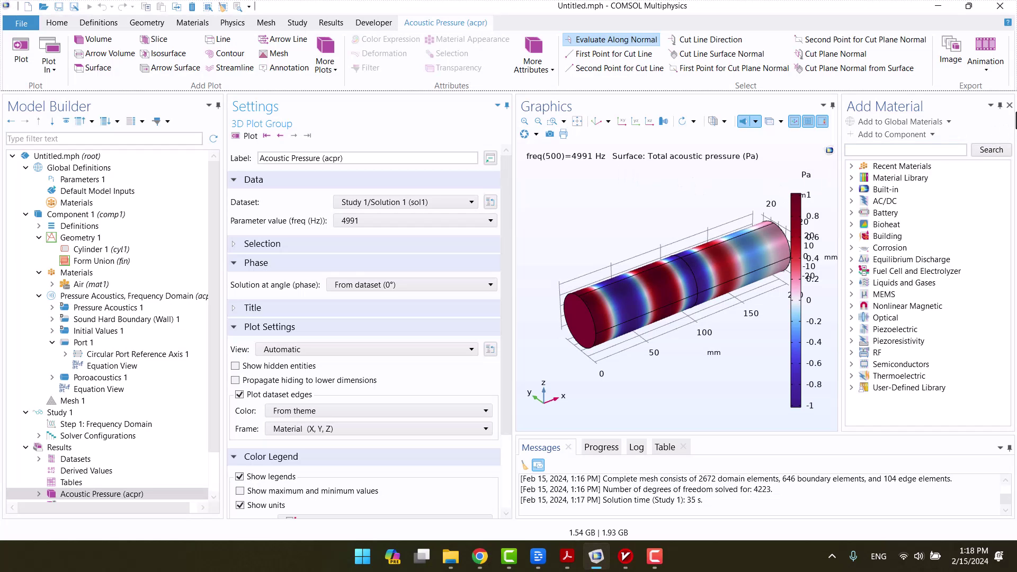
click(1009, 105)
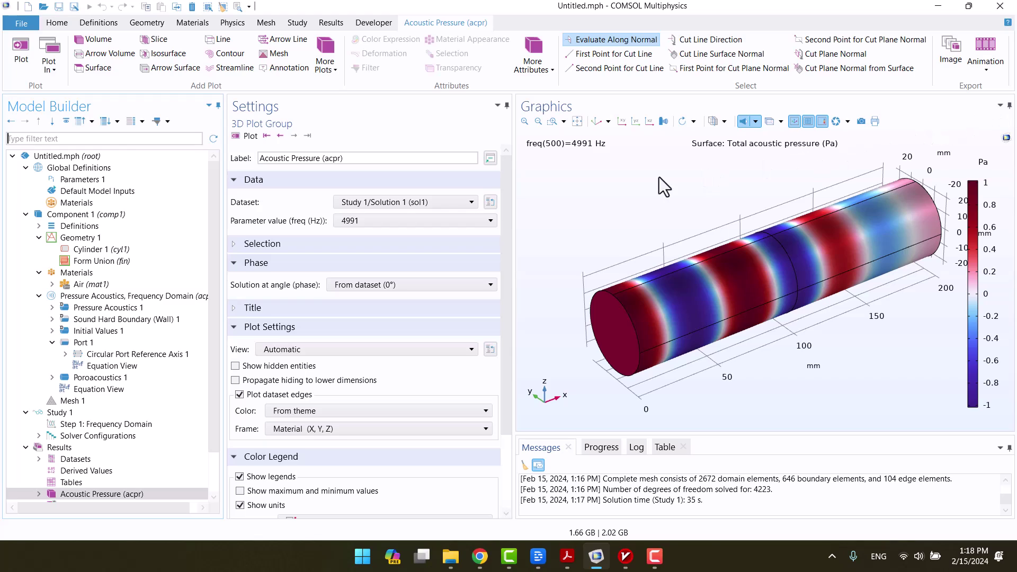
Step: Add a Variables node under the Definitions of Component 1
click(38, 226)
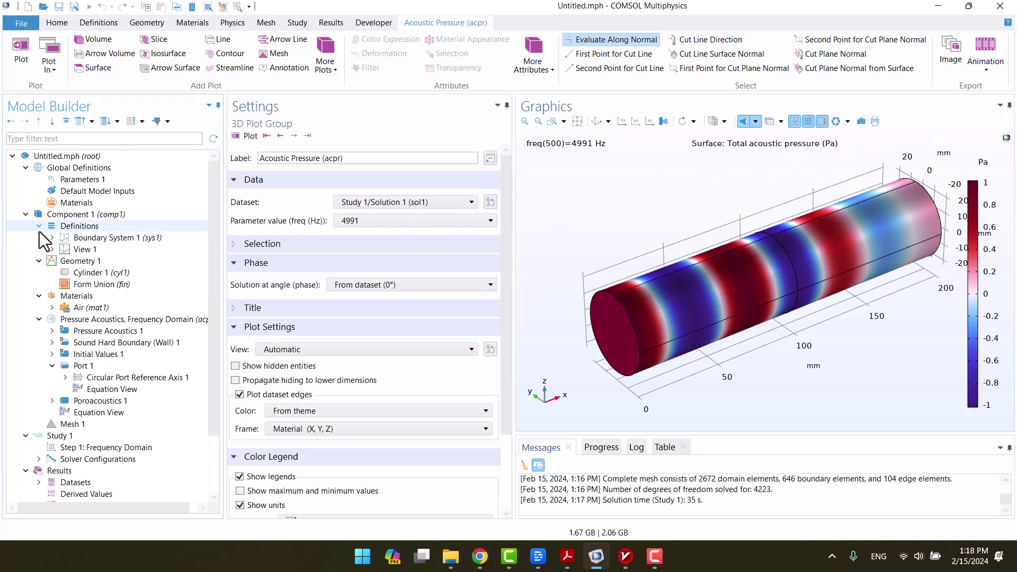
click(39, 230)
right_click(57, 226)
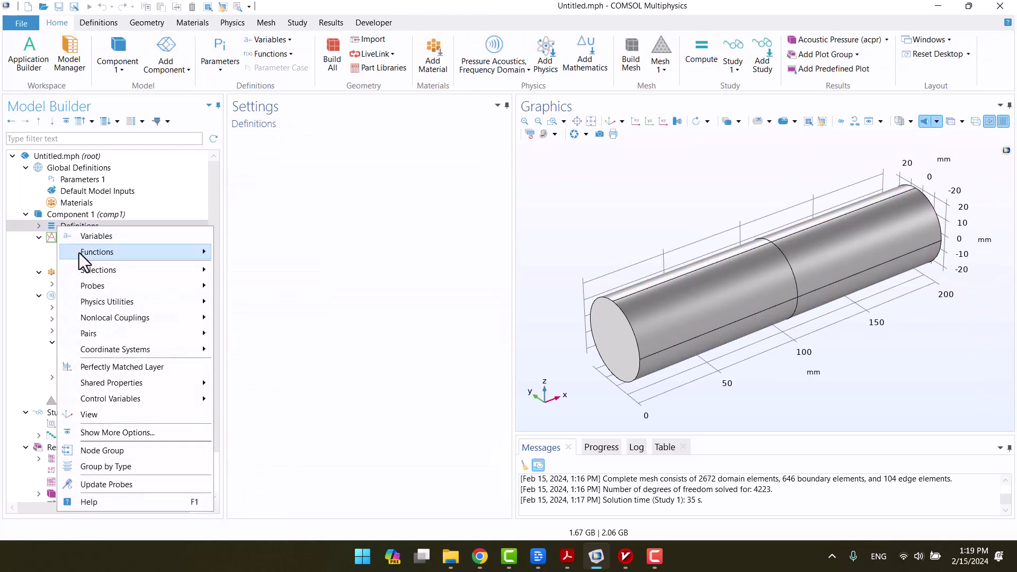
click(98, 236)
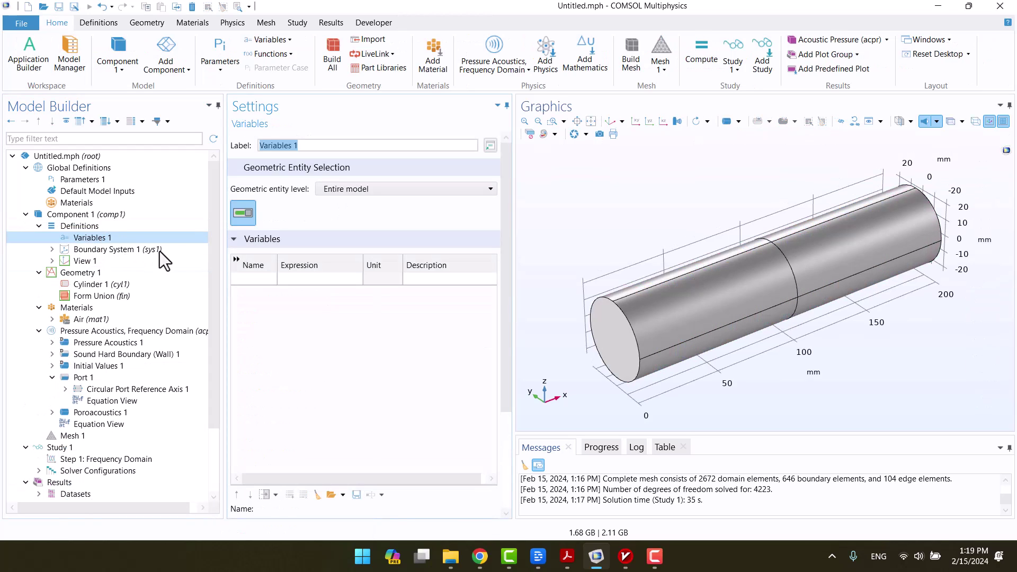
Step: Create a variable R in Variables 1 using Port 1's power of outgoing mode, acpr.port1.P_out, as its expression
click(292, 278)
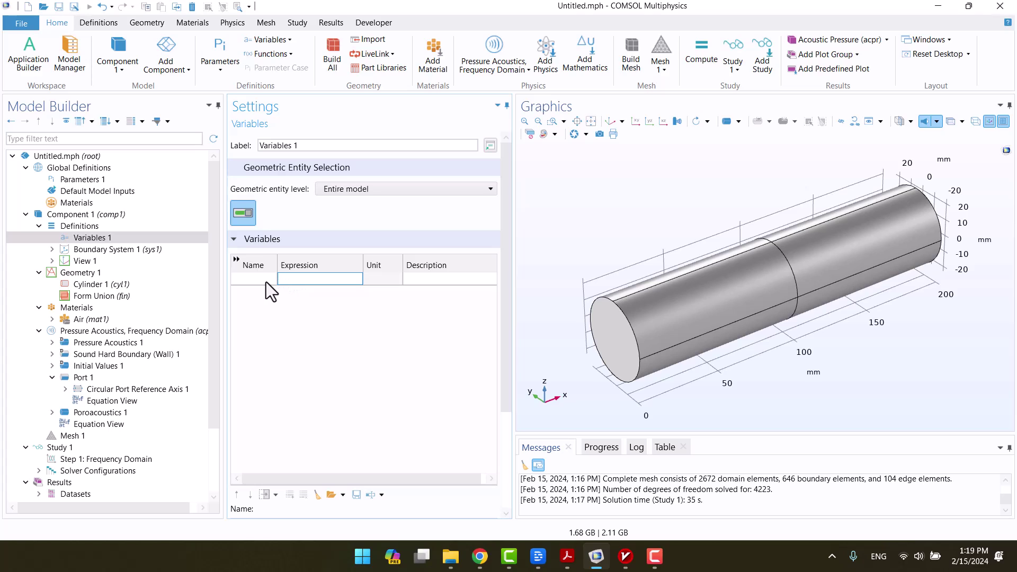
click(273, 282)
click(262, 279)
text(R)
click(317, 281)
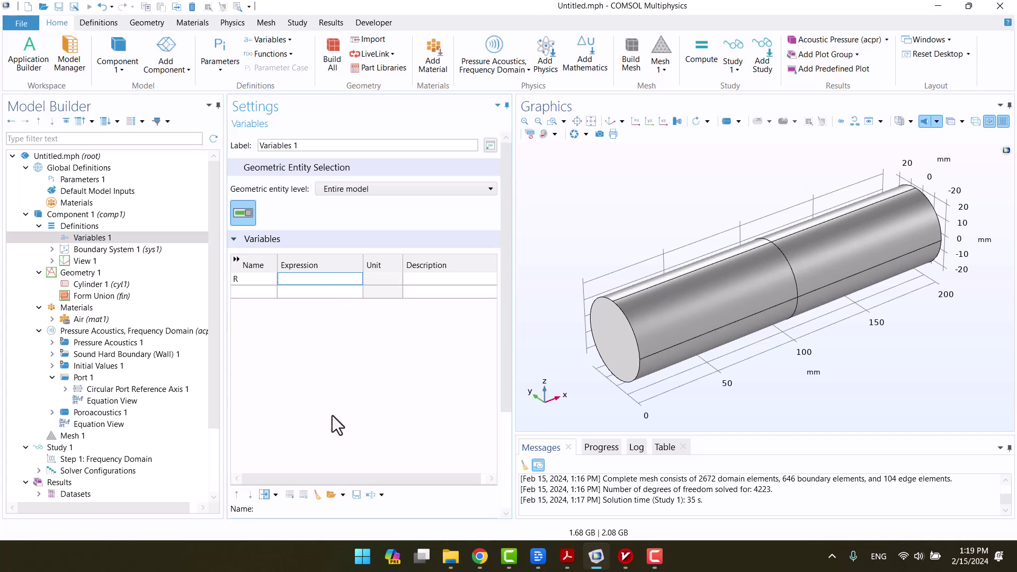
click(377, 497)
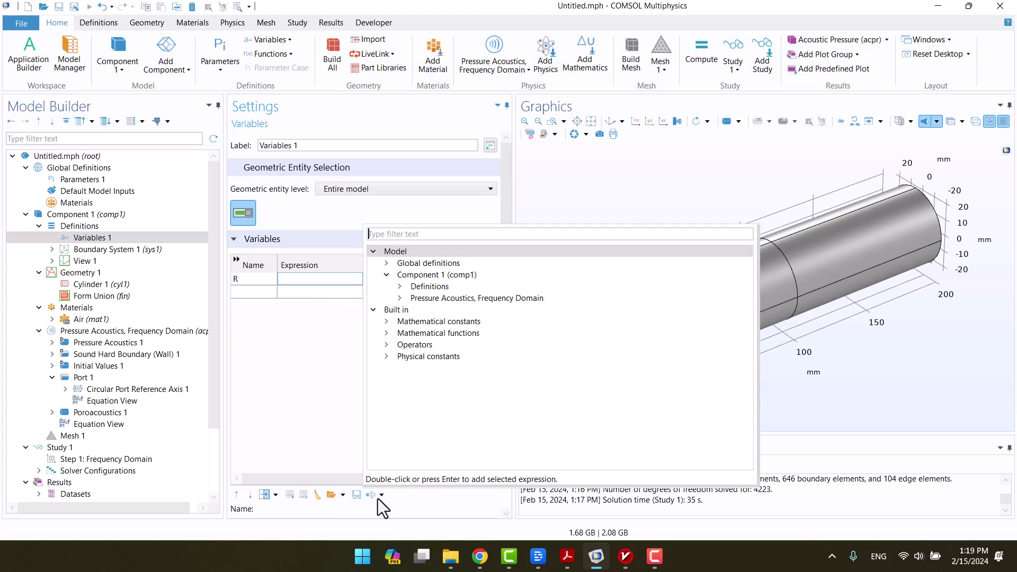
click(400, 298)
click(411, 321)
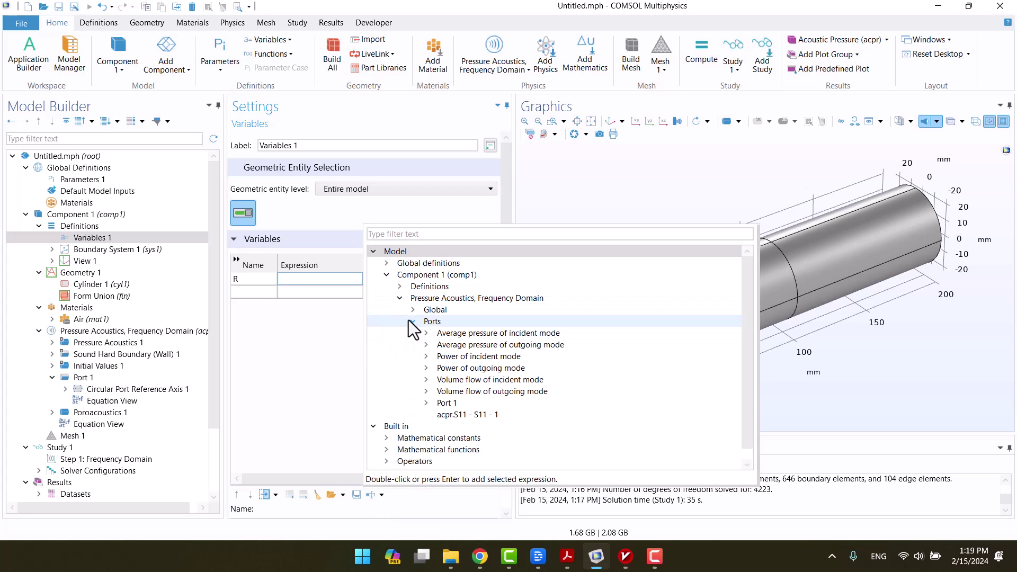
click(426, 402)
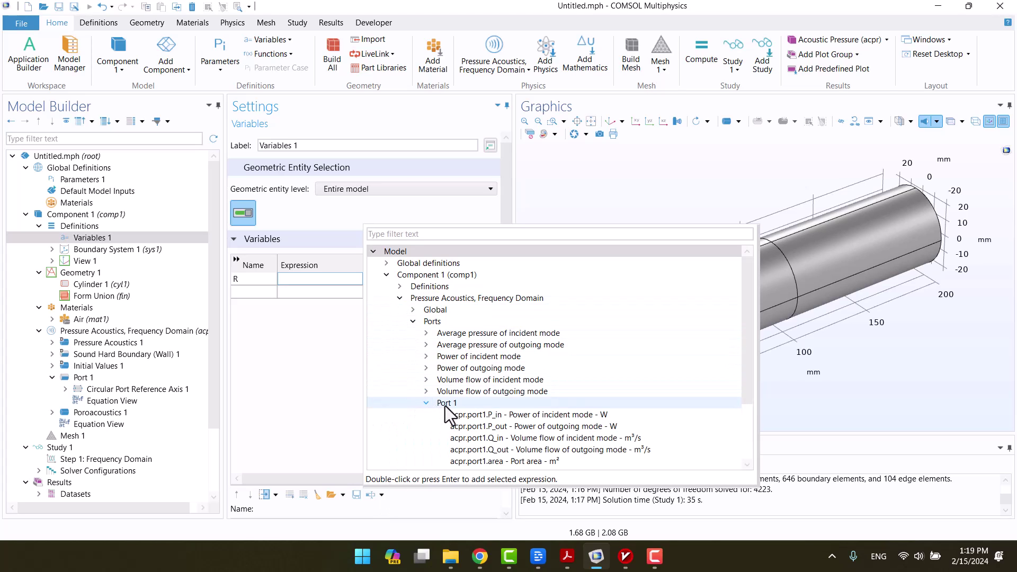
click(520, 426)
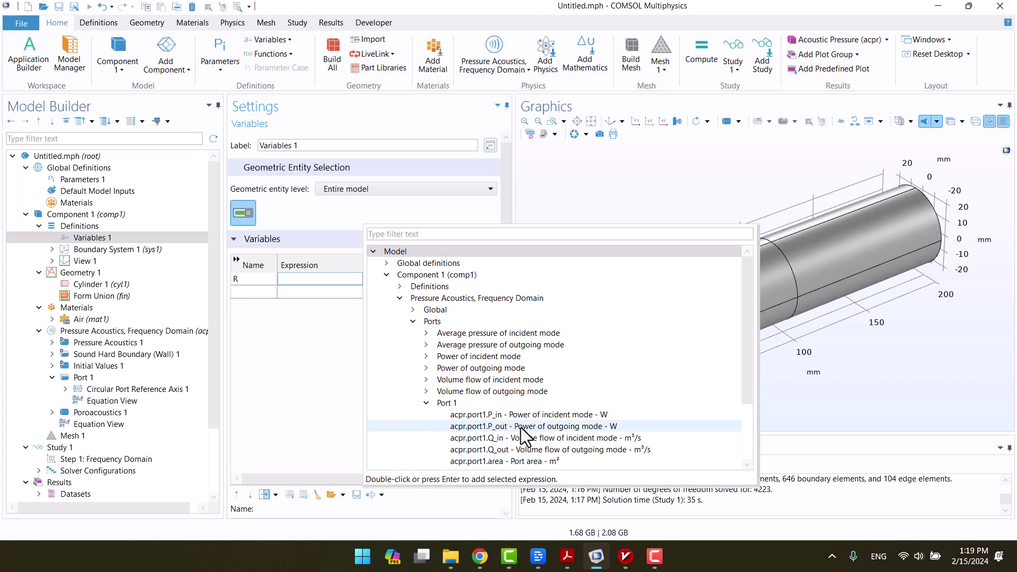
double_click(520, 427)
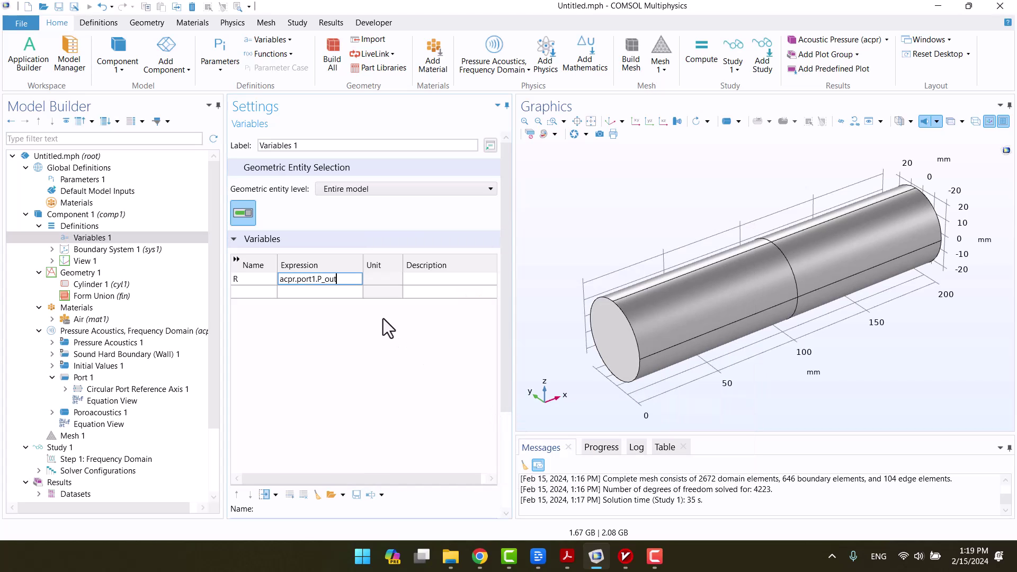
Step: Complete the expression of R as the power ratio acpr.port1.P_out/acpr.port1.P_in
text(/)
key(Left)
key(shift+Left)
key(shift+Left)
key(shift+Left)
key(shift+Left)
key(shift+Left)
key(shift+Left)
key(shift+Left)
key(shift+Left)
key(shift+Left)
key(shift+Left)
key(shift+Left)
key(shift+Left)
key(shift+Left)
key(shift+Left)
key(shift+Left)
key(shift+Left)
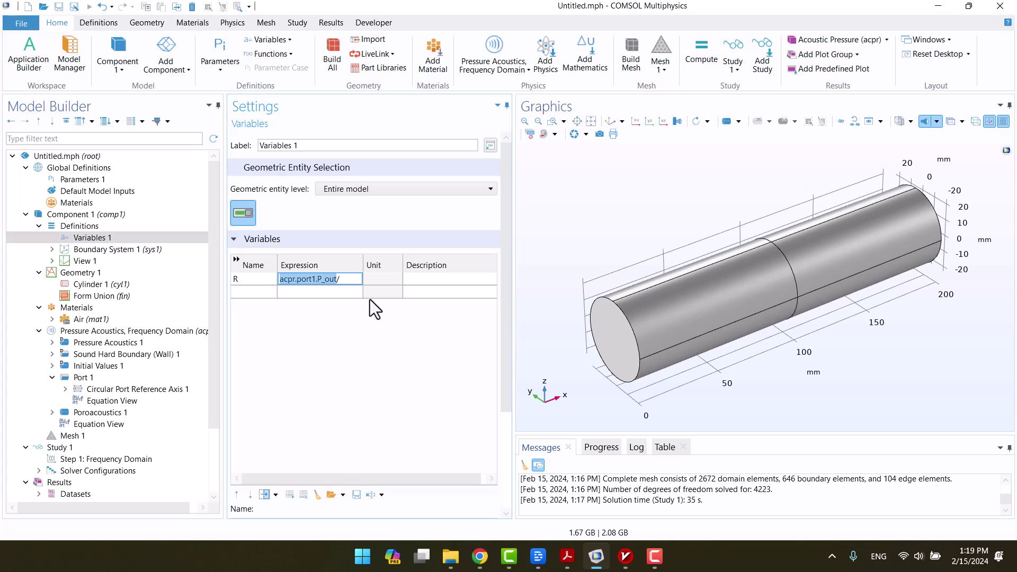
key(ctrl+c)
key(End)
key(ctrl+v)
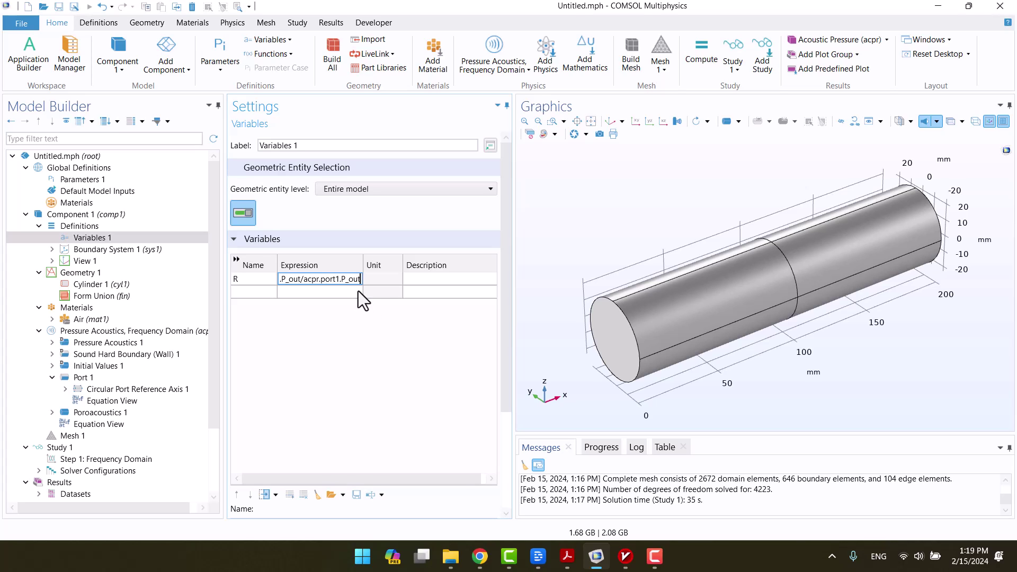
key(BackSpace)
key(BackSpace)
key(BackSpace)
text(in)
key(Return)
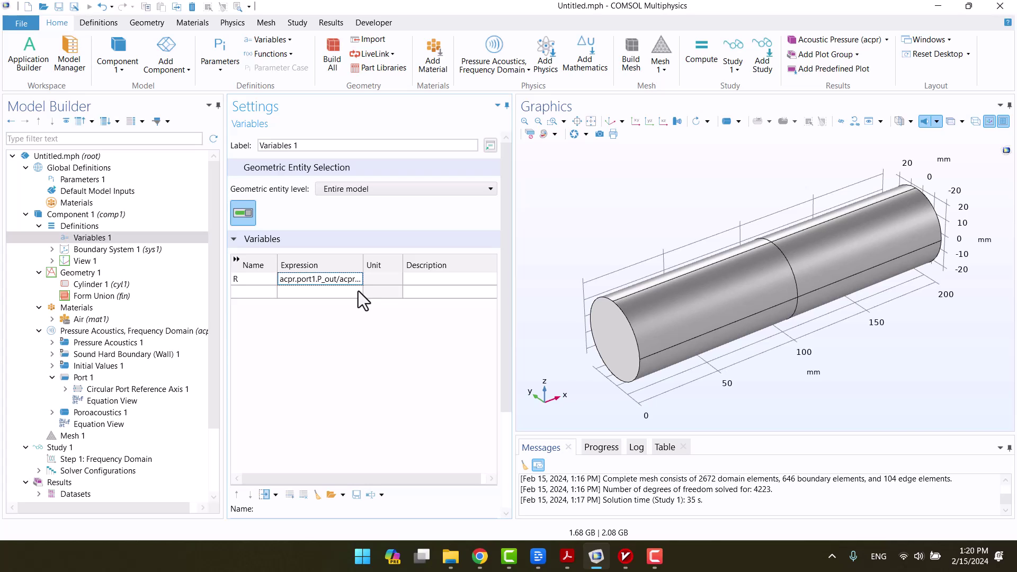
Step: Define a variable alpha with the expression 1-R and update the solution of Study 1
click(250, 293)
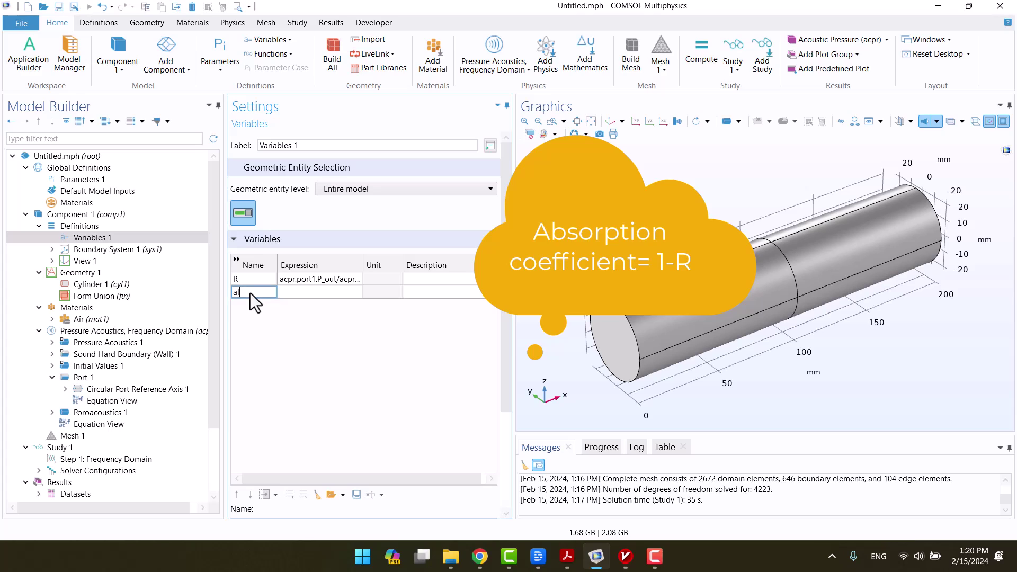
click(296, 294)
text(1-R)
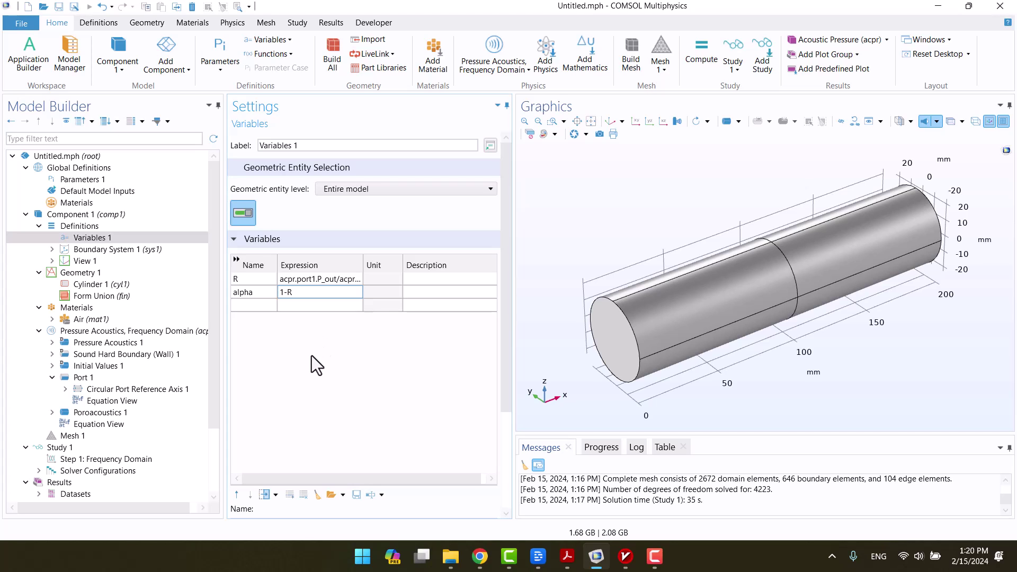
click(49, 446)
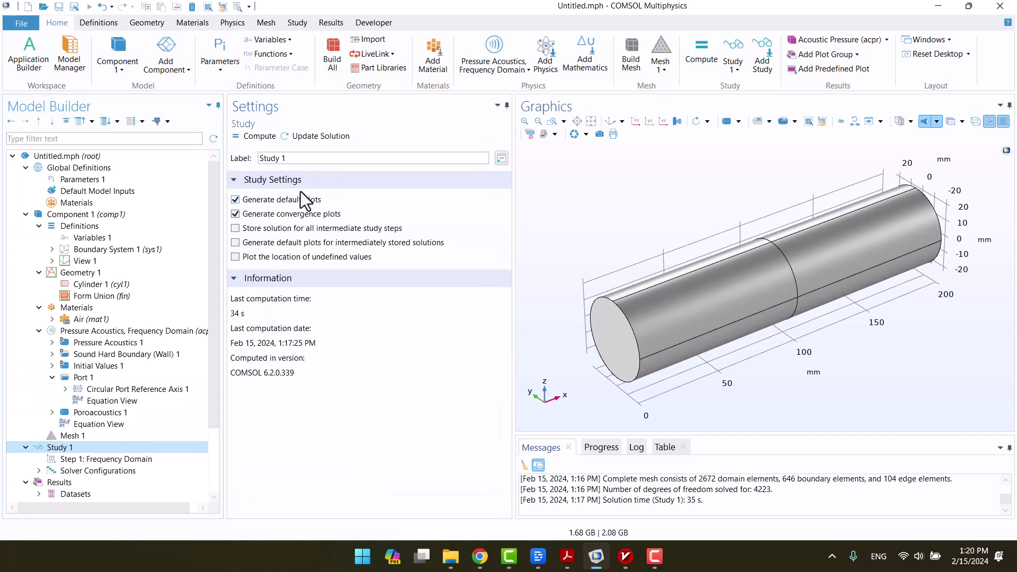
click(304, 138)
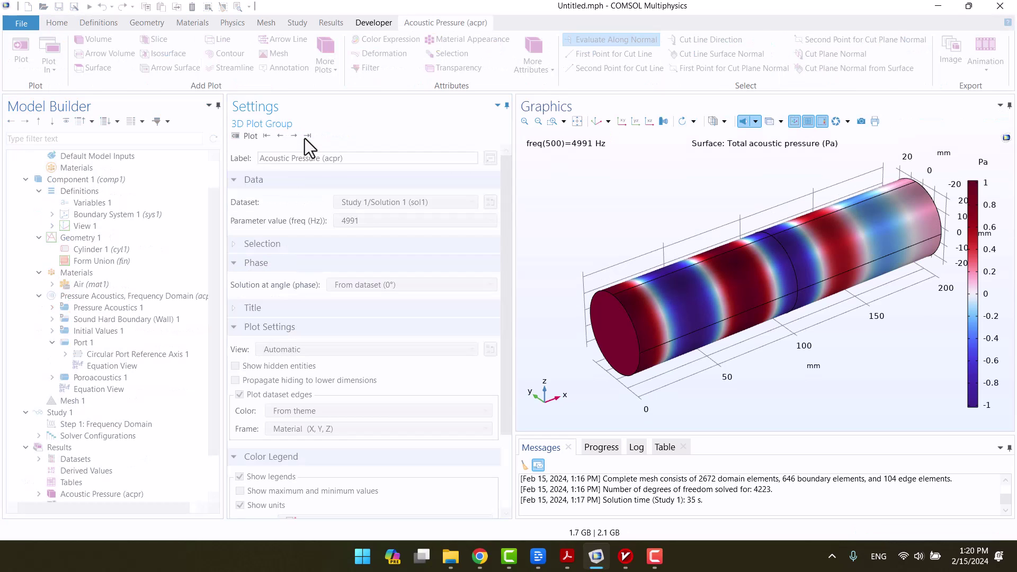
Step: Add a 1D Plot Group under Results
scroll(141, 344, down, 2)
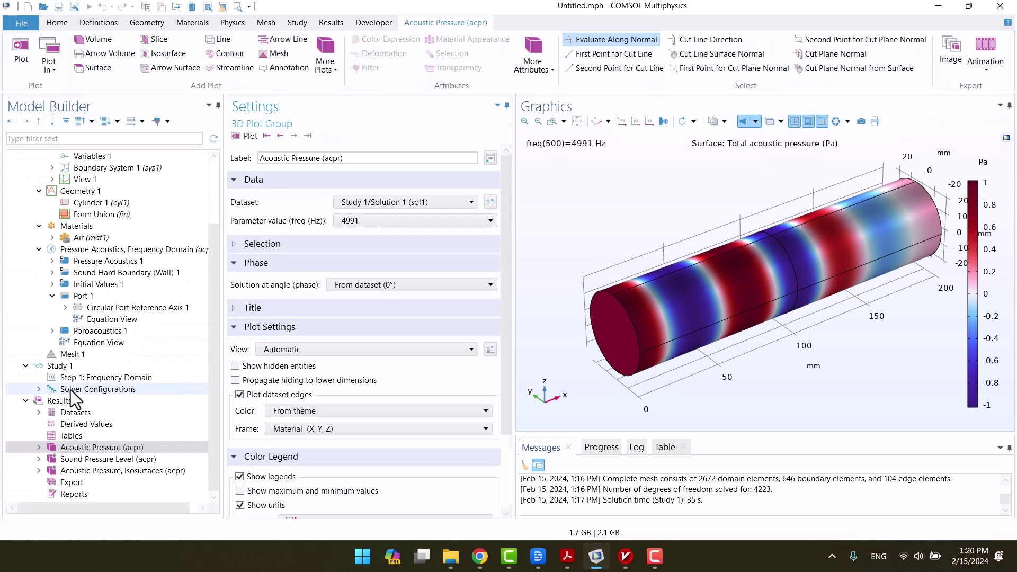
click(63, 401)
right_click(63, 401)
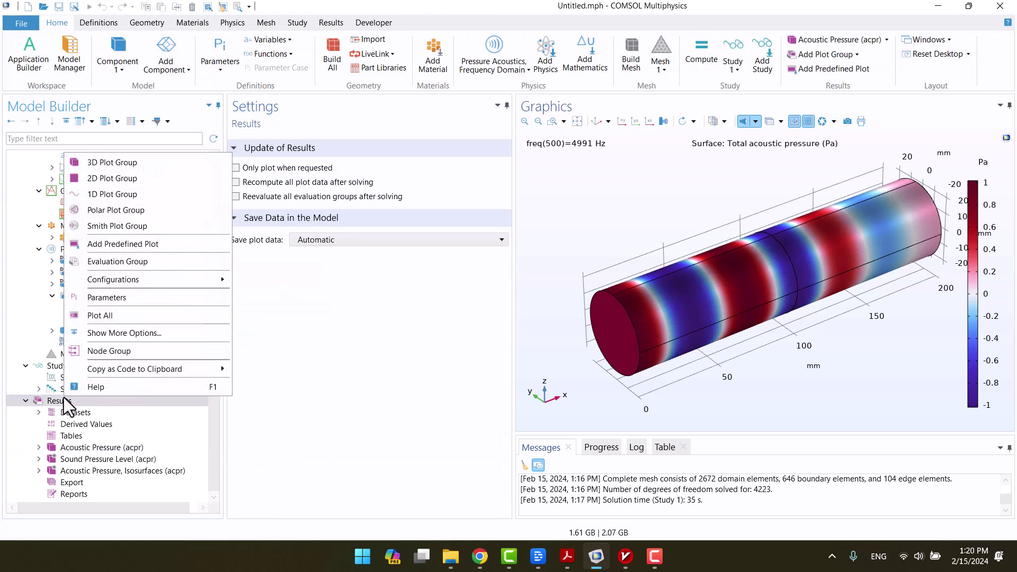
click(154, 198)
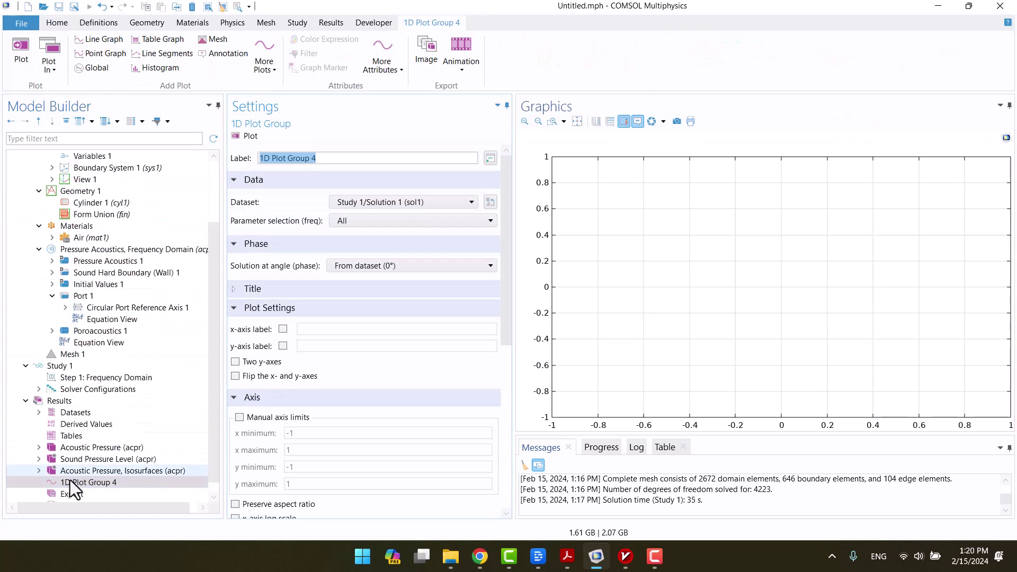
Step: Add a Global plot to the new 1D plot group with alpha as the y-axis expression and plot it
click(70, 481)
right_click(70, 481)
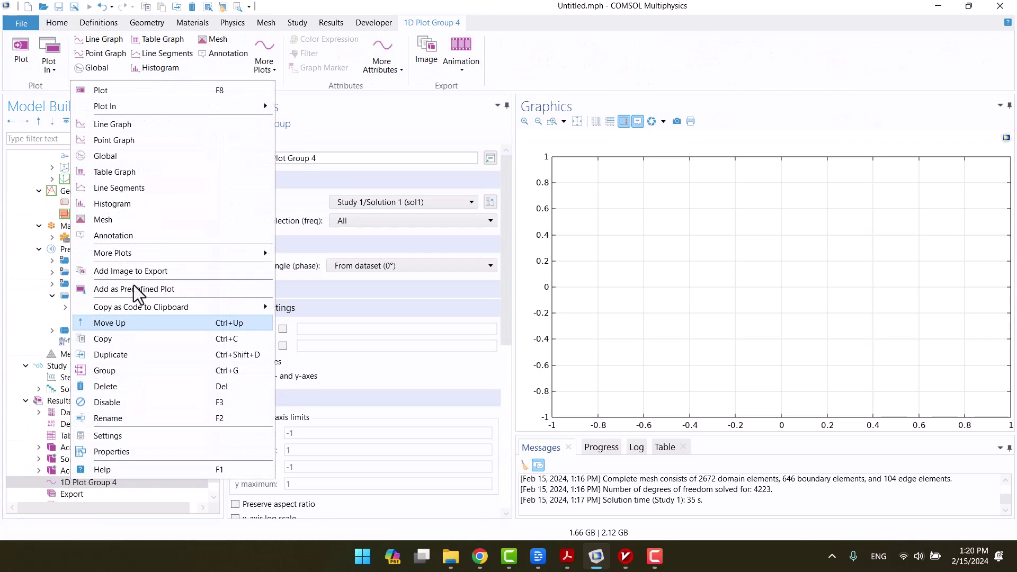
click(125, 159)
click(284, 266)
text(alpha)
click(300, 319)
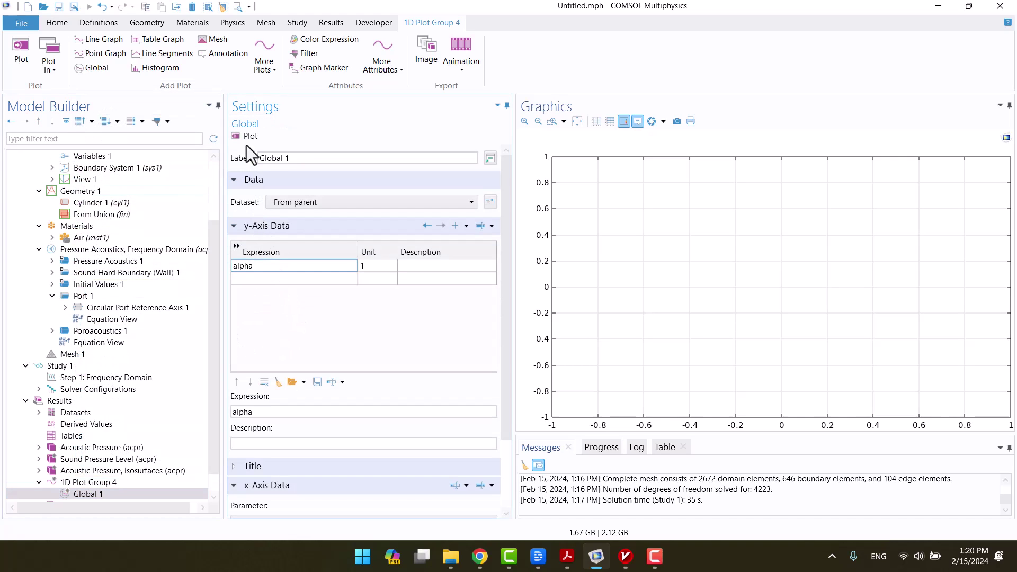
click(241, 133)
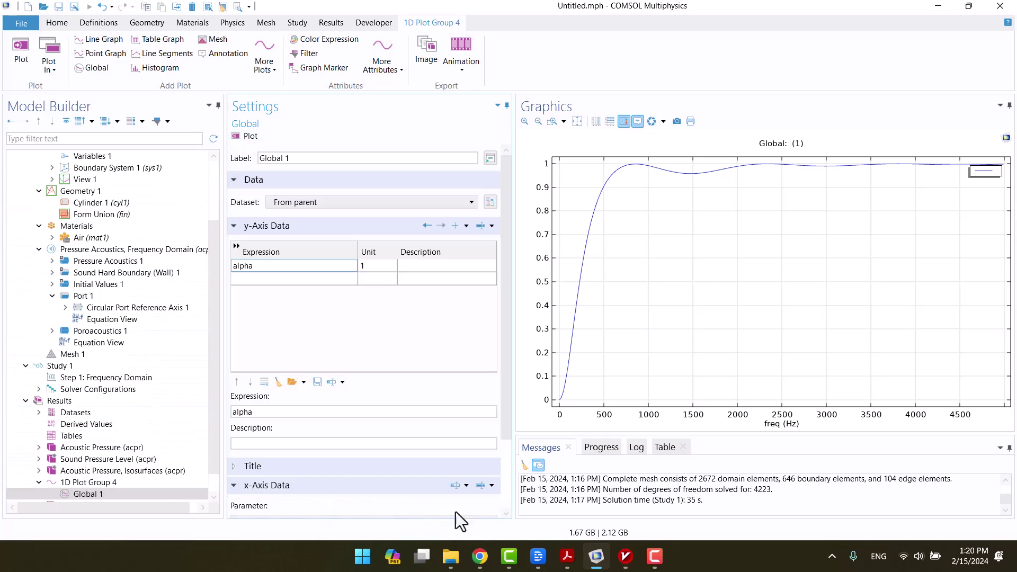
Step: Switch to Adobe Acrobat to examine the sound absorption coefficient chart in 000920.pdf, and return to COMSOL
click(568, 556)
middle_drag(638, 433, 562, 373)
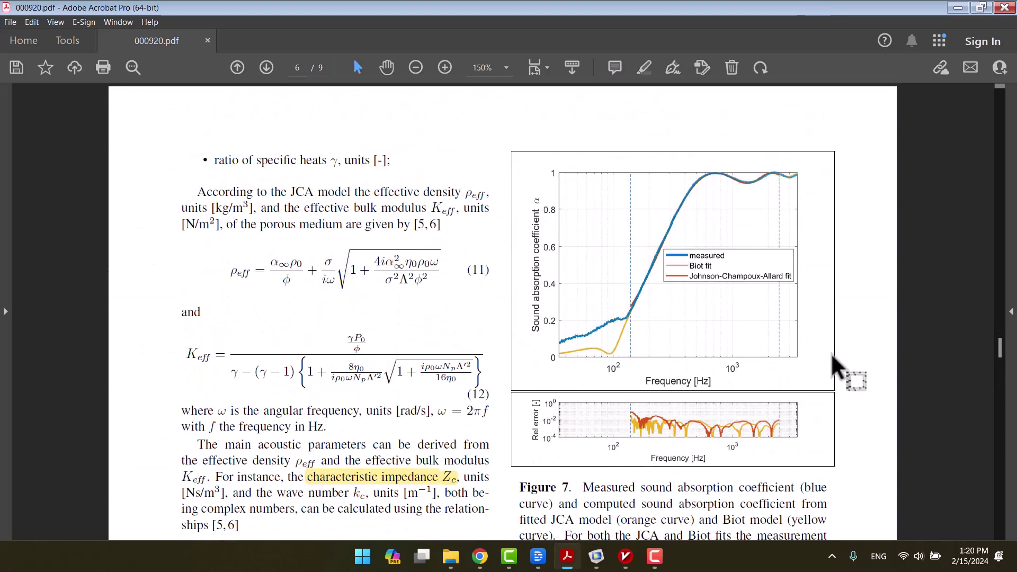
mouse_move(555, 562)
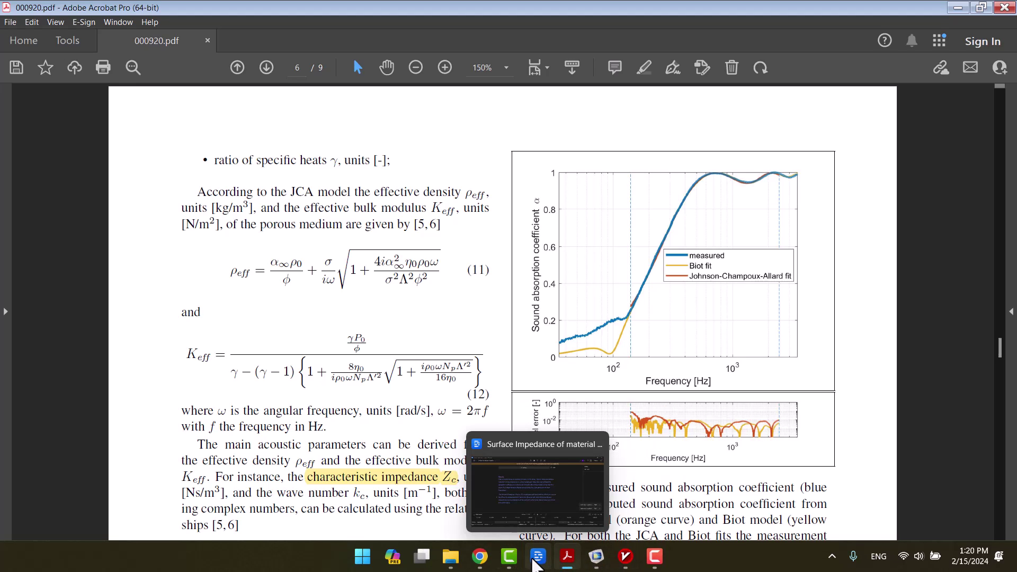
click(593, 557)
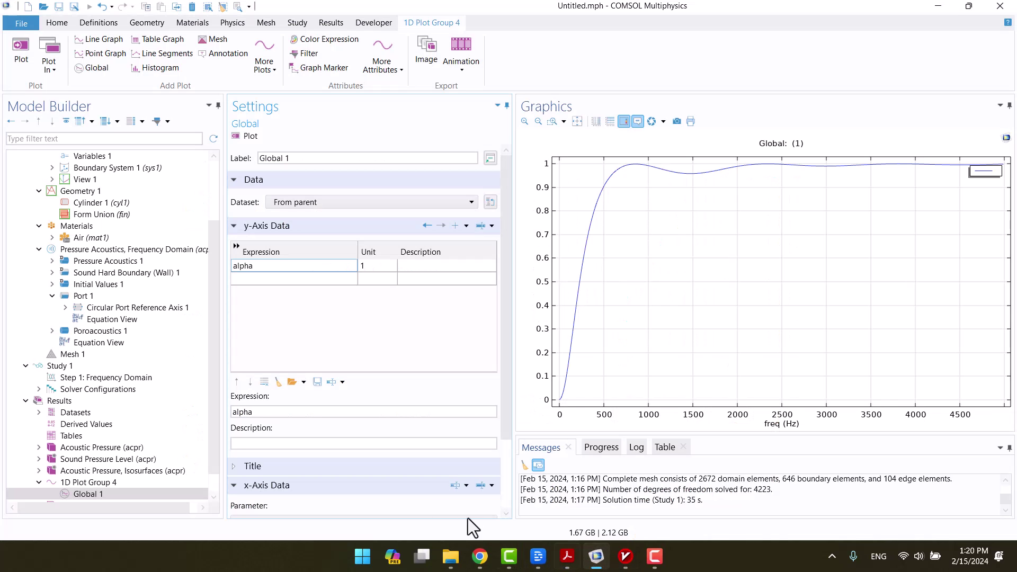
Step: Give the alpha plot group a logarithmic x-axis scale and hide its legends
click(81, 480)
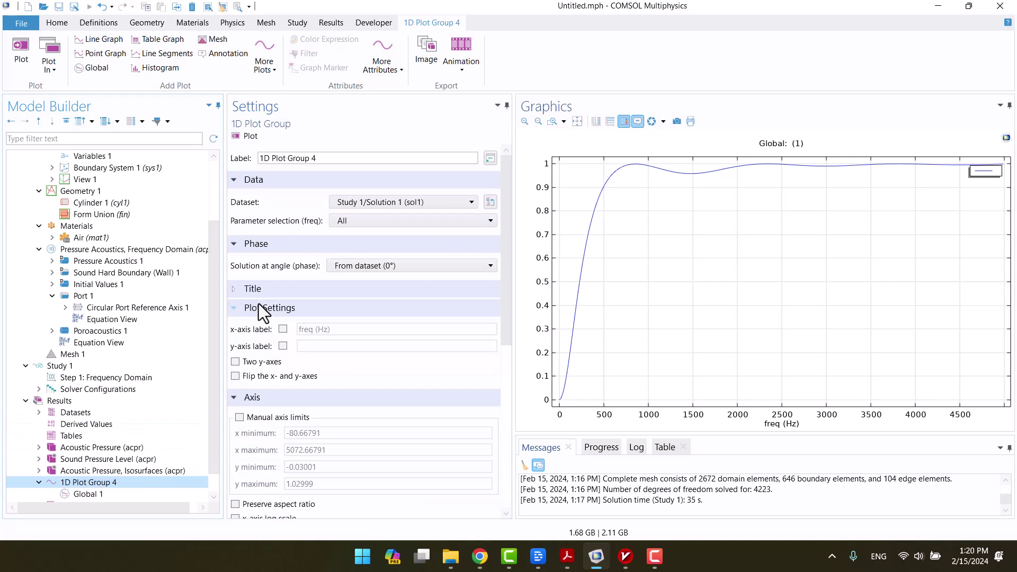
scroll(268, 334, down, 4)
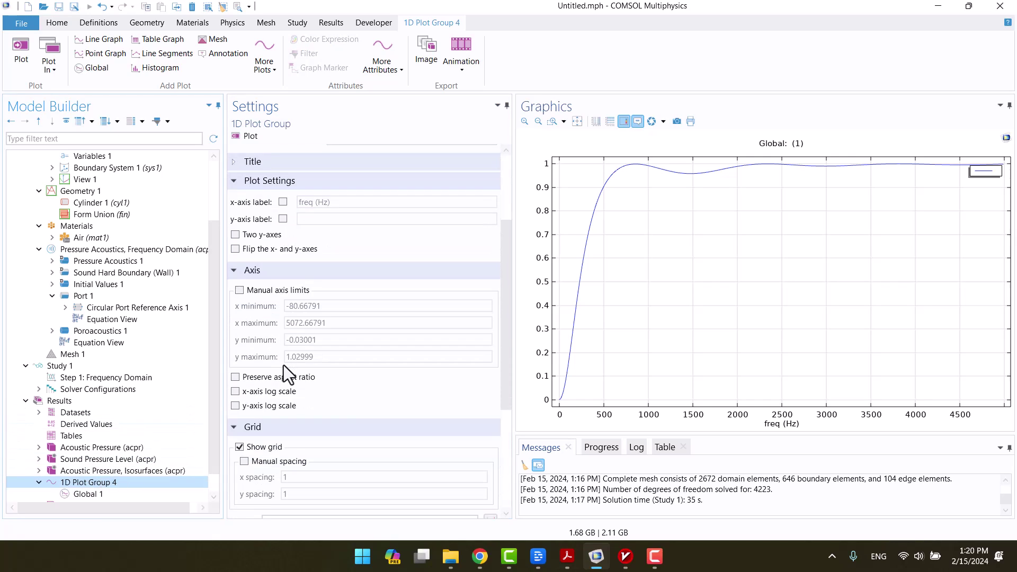
click(235, 392)
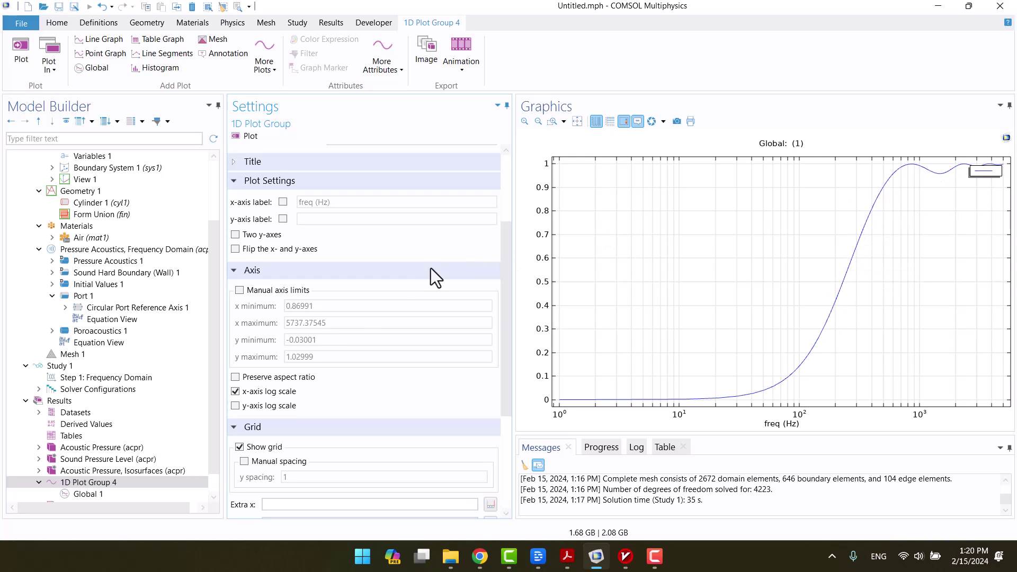
scroll(278, 417, down, 5)
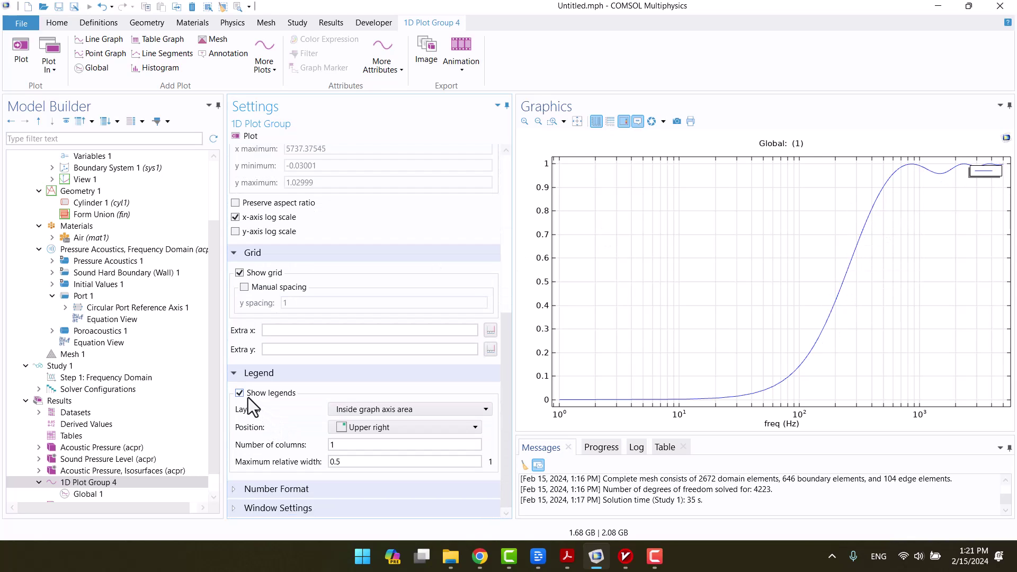
click(247, 398)
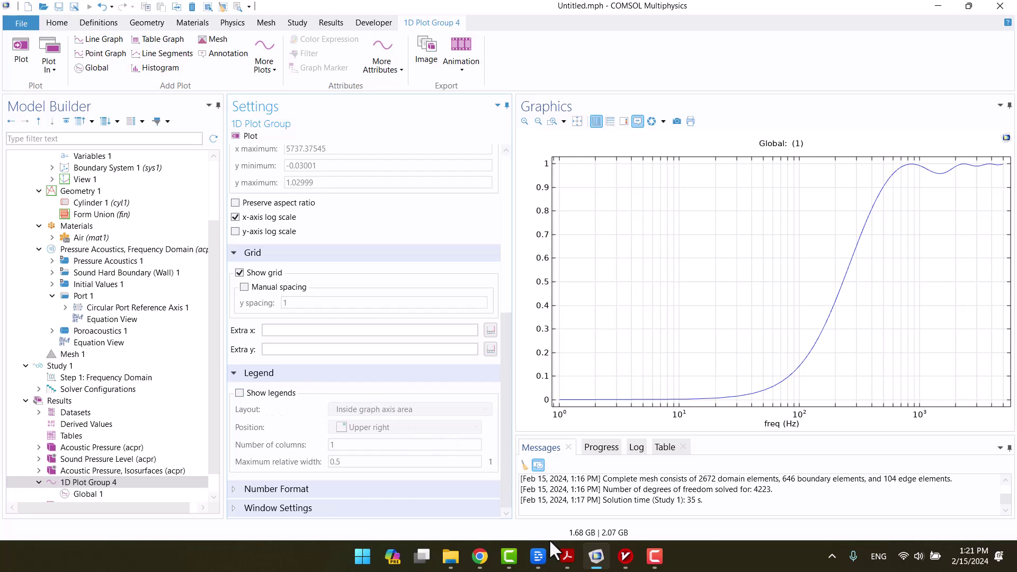
Step: Place the Acrobat window with the paper's Figure 7 beside the COMSOL graph and compare the absorption curves
click(567, 556)
drag(689, 11, 249, 11)
scroll(276, 204, right, 5)
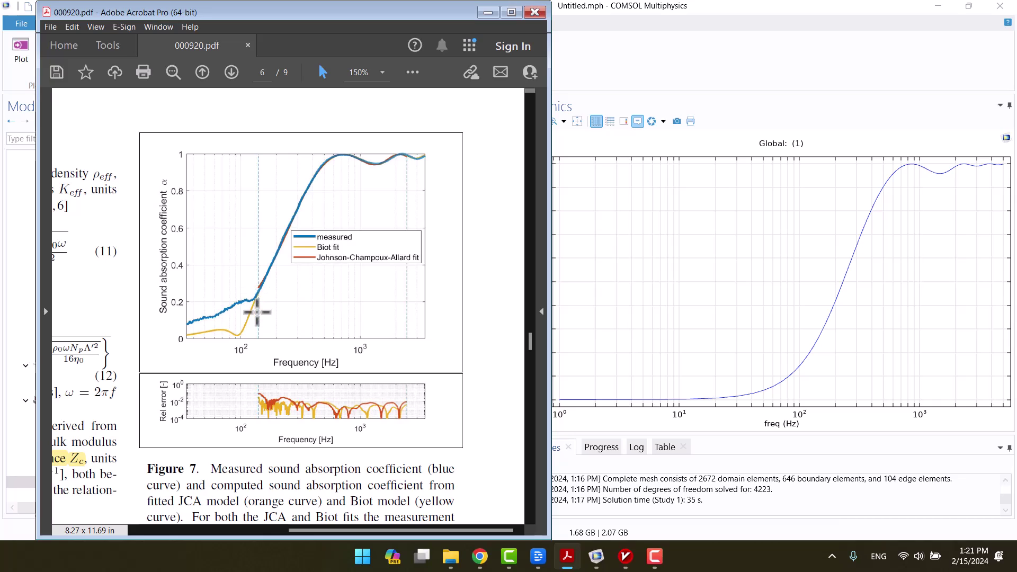
mouse_move(797, 372)
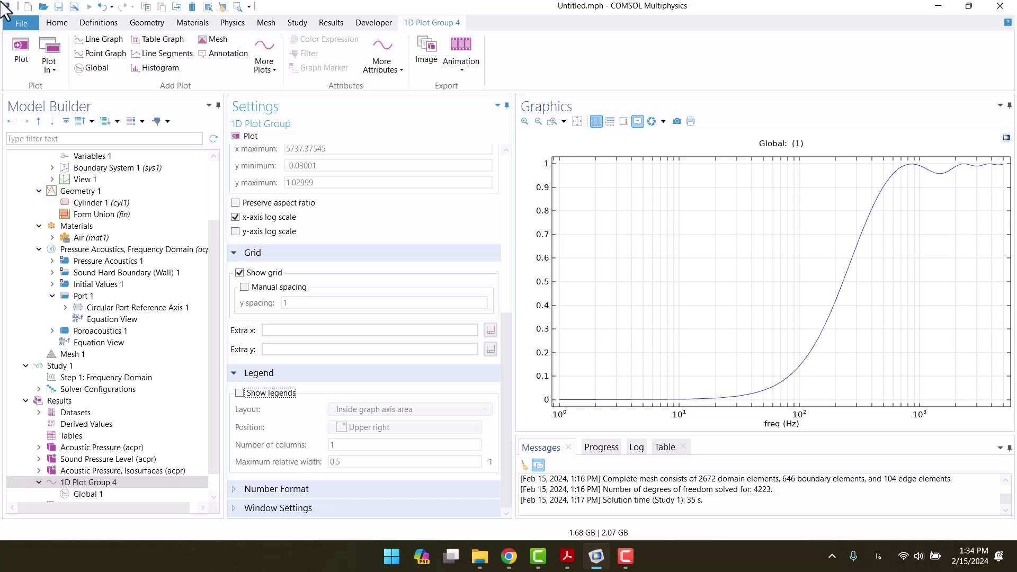
Step: Add an Average nonlocal coupling under the Definitions of Component 1 and set its geometric entity level to Boundary
scroll(90, 320, up, 3)
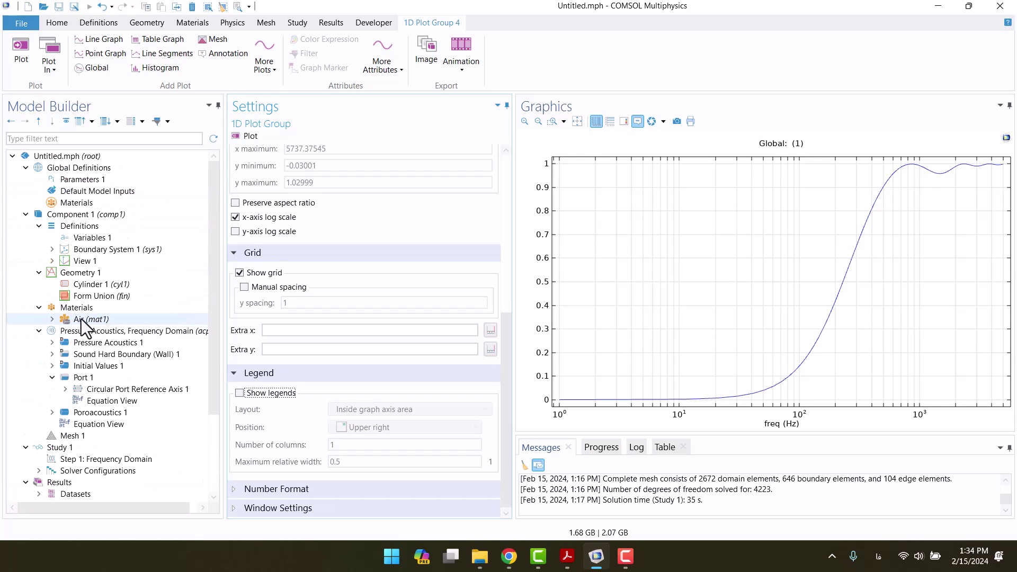
right_click(76, 227)
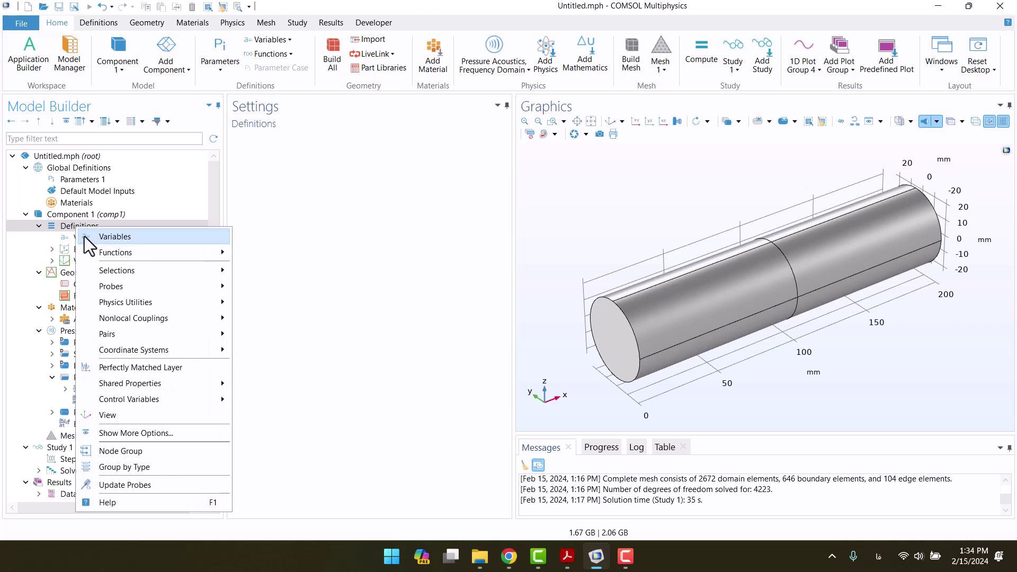
mouse_move(125, 317)
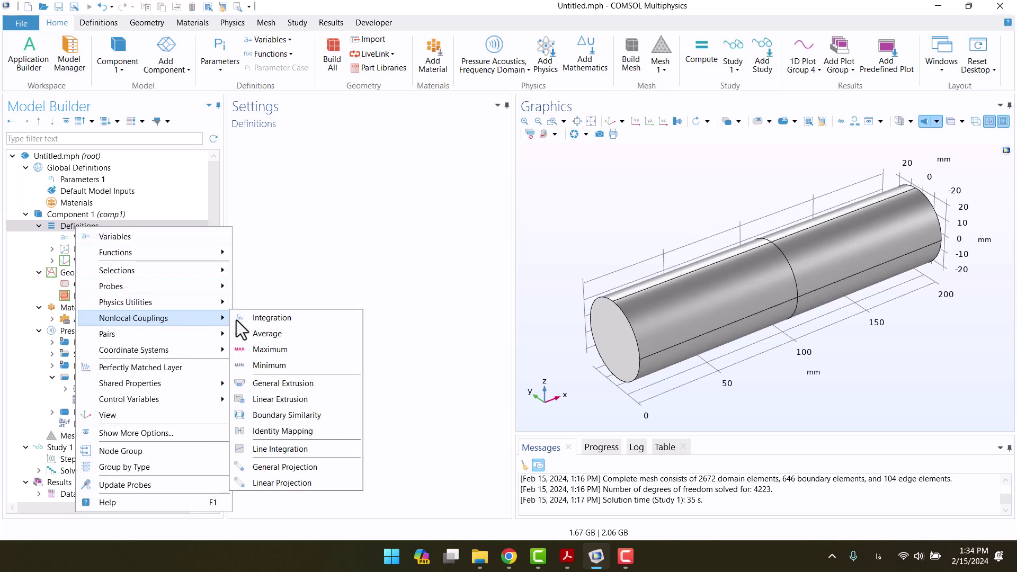
click(256, 332)
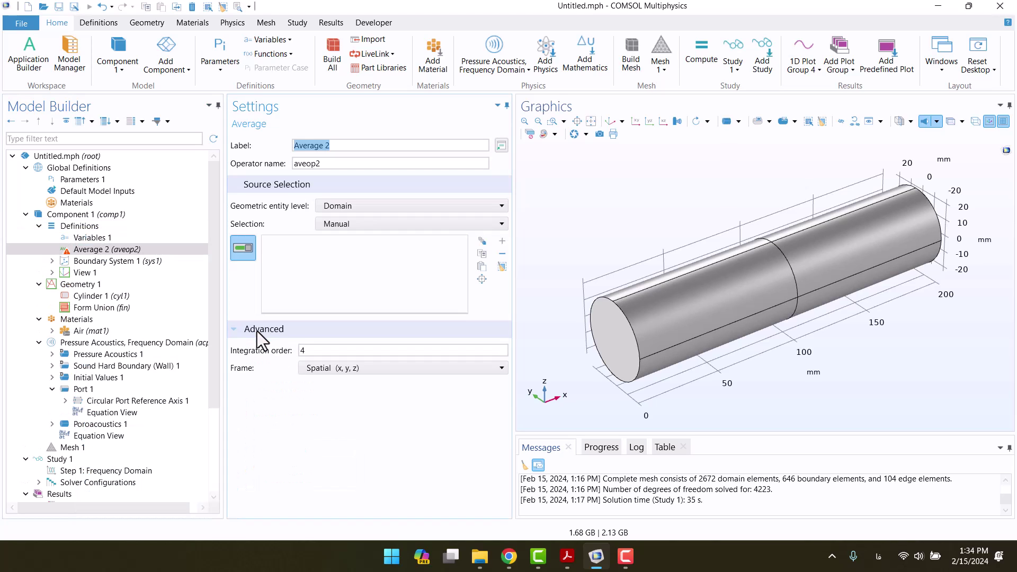
click(324, 205)
click(337, 233)
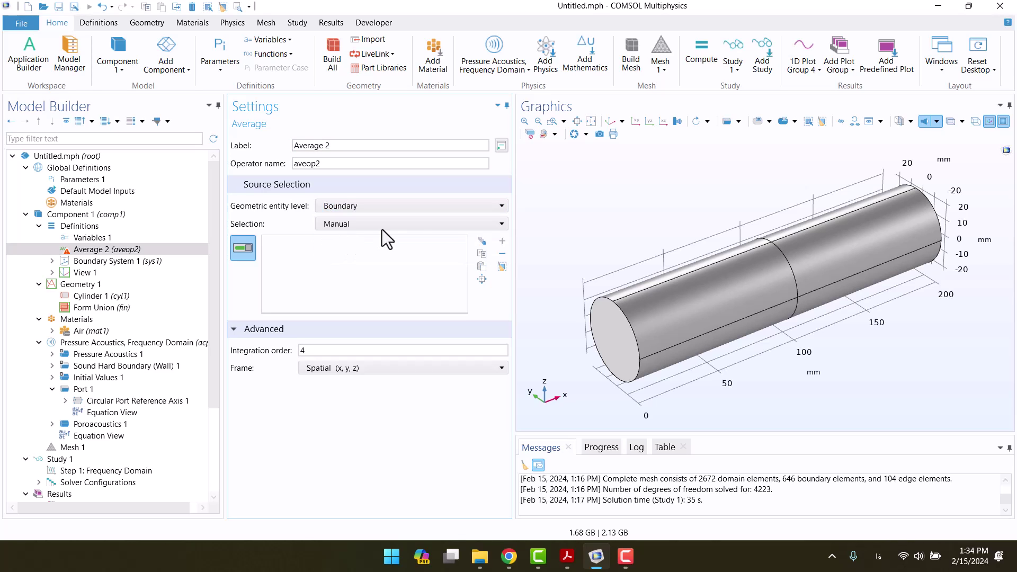
Step: Assign interior boundary 6 between the two tube sections to the average operator, and rename its label Average and operator name aveop
key(Down)
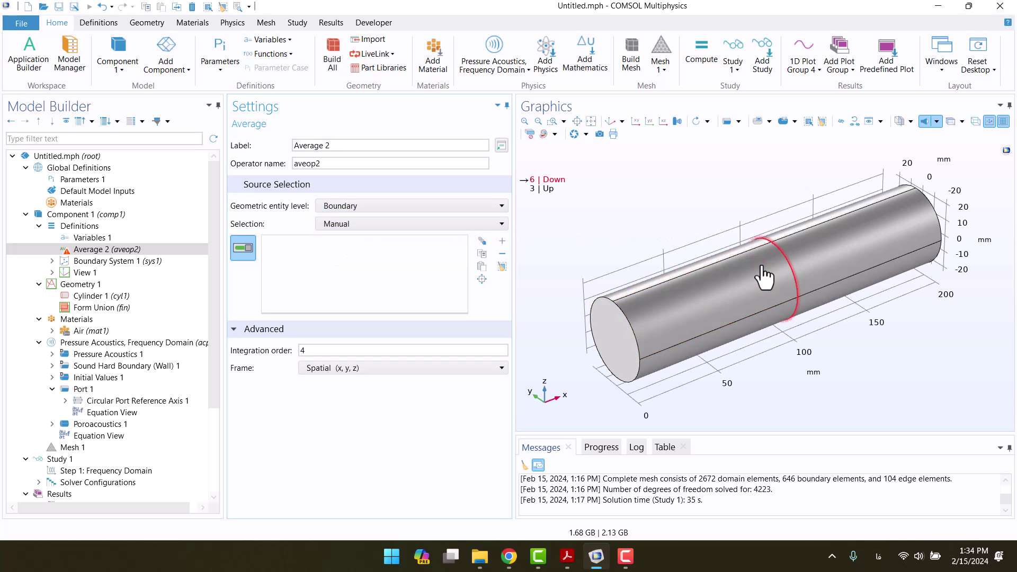
click(761, 265)
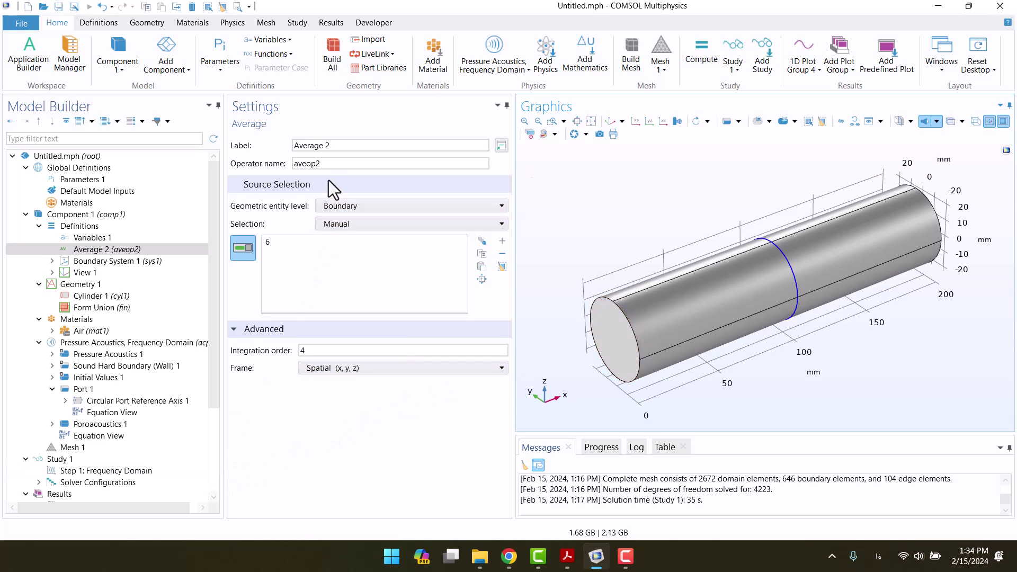
click(324, 163)
key(BackSpace)
click(335, 145)
key(BackSpace)
key(BackSpace)
click(278, 421)
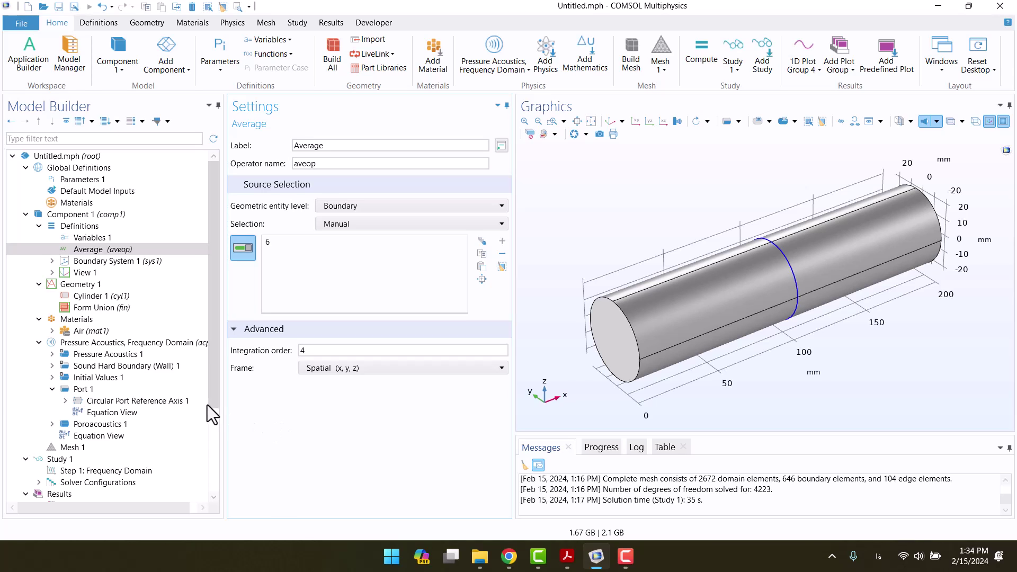
Step: Add a variable named Z with the expression aveop(p/v) to Variables 1
click(75, 243)
click(233, 304)
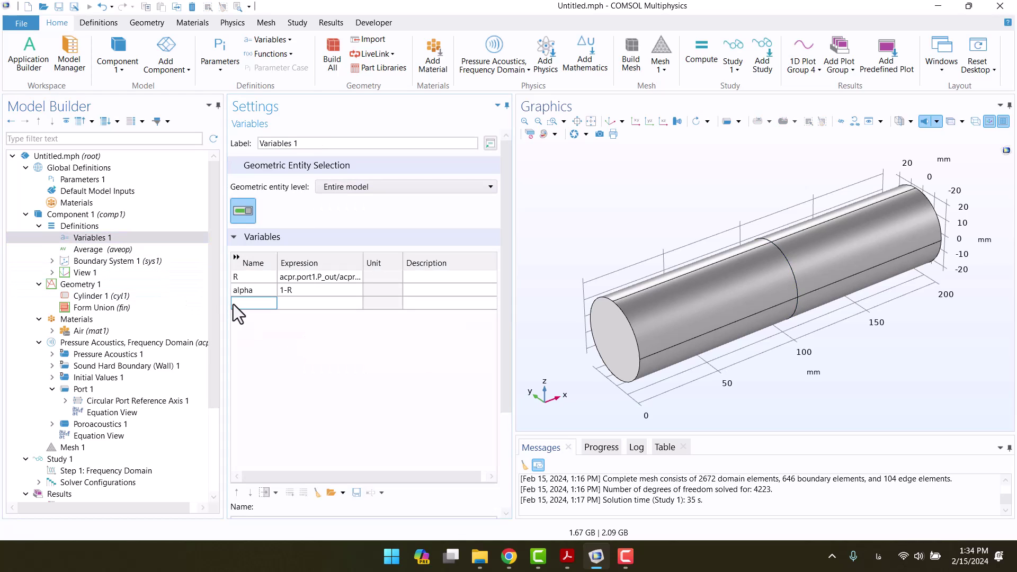
text(i)
key(alt+shift)
key(BackSpace)
text(Z)
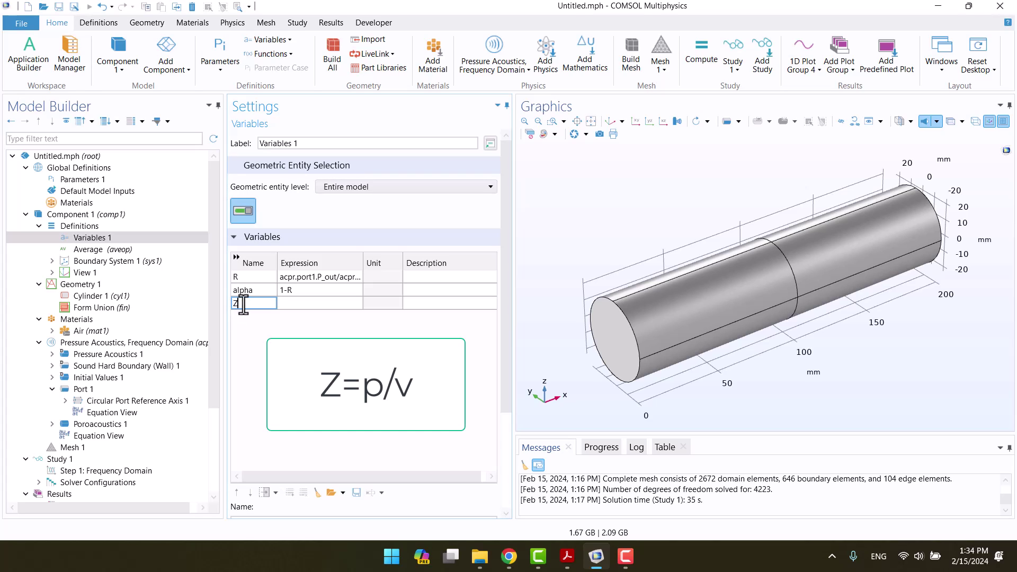
click(290, 304)
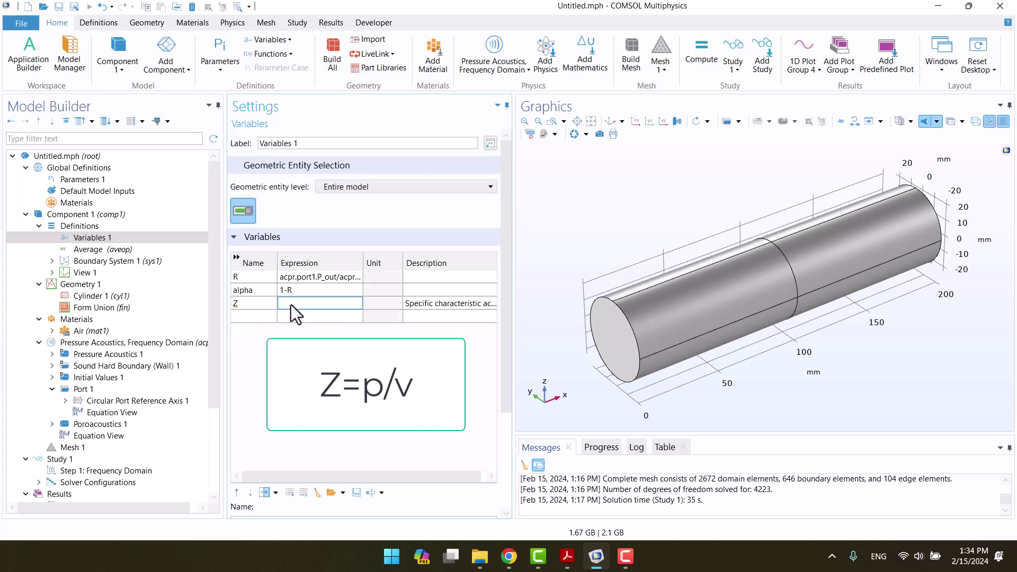
text(aveop(p/)
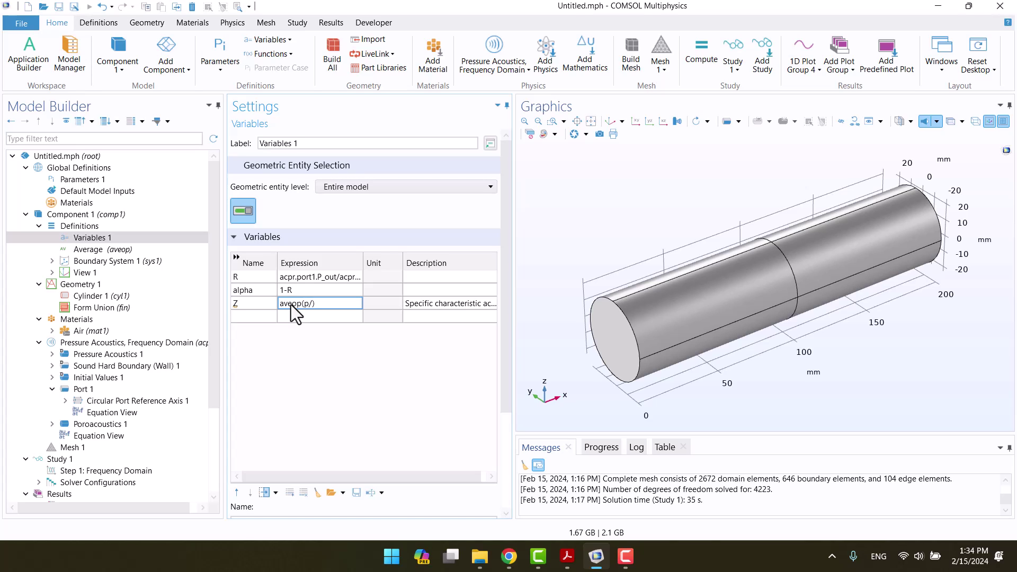
text(v)
Step: Look up the total acoustic velocity component names among the expressions available for the Sound Pressure Level plot's Surface 1
scroll(31, 424, down, 4)
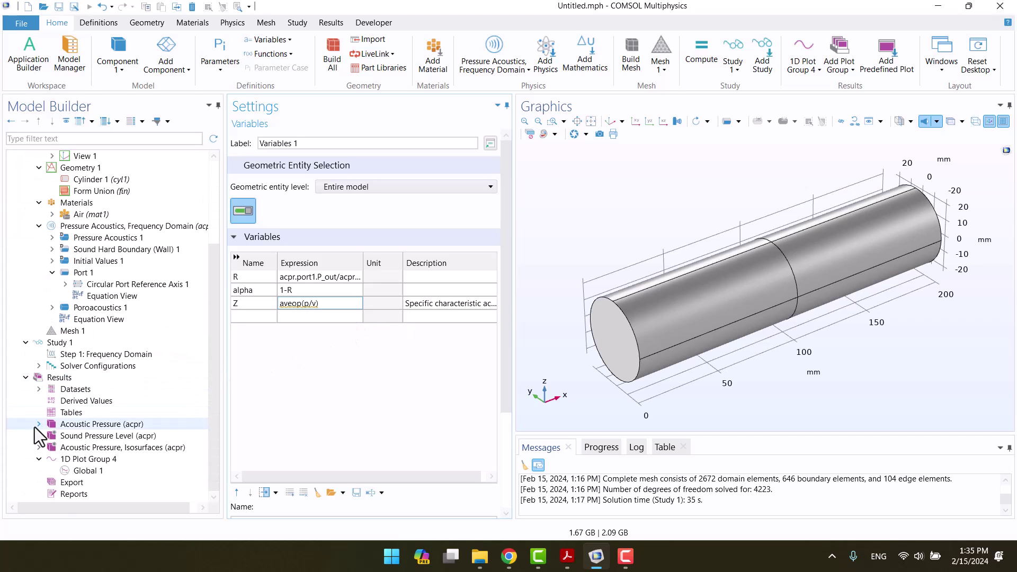
click(44, 439)
click(40, 436)
click(84, 447)
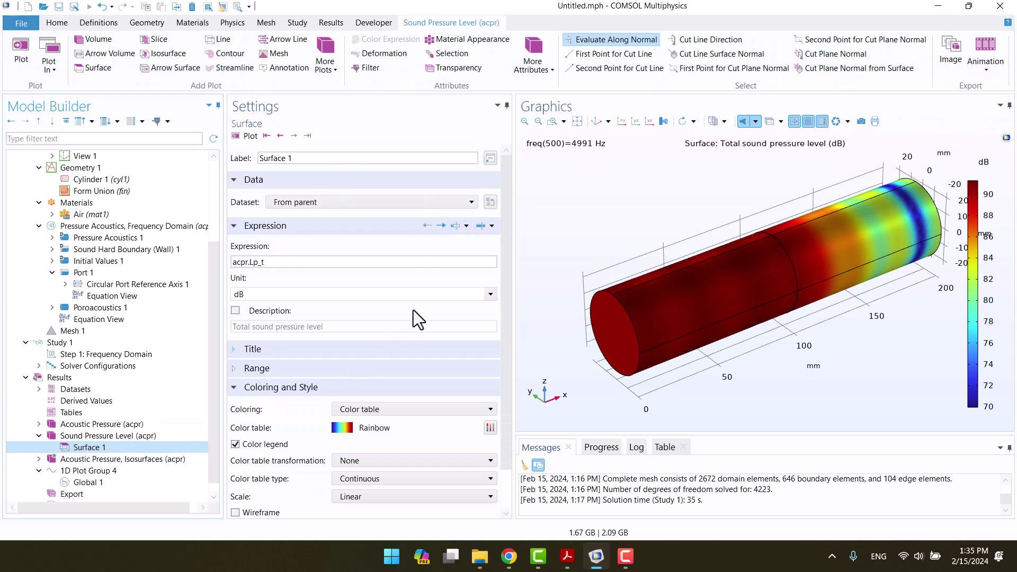
click(492, 227)
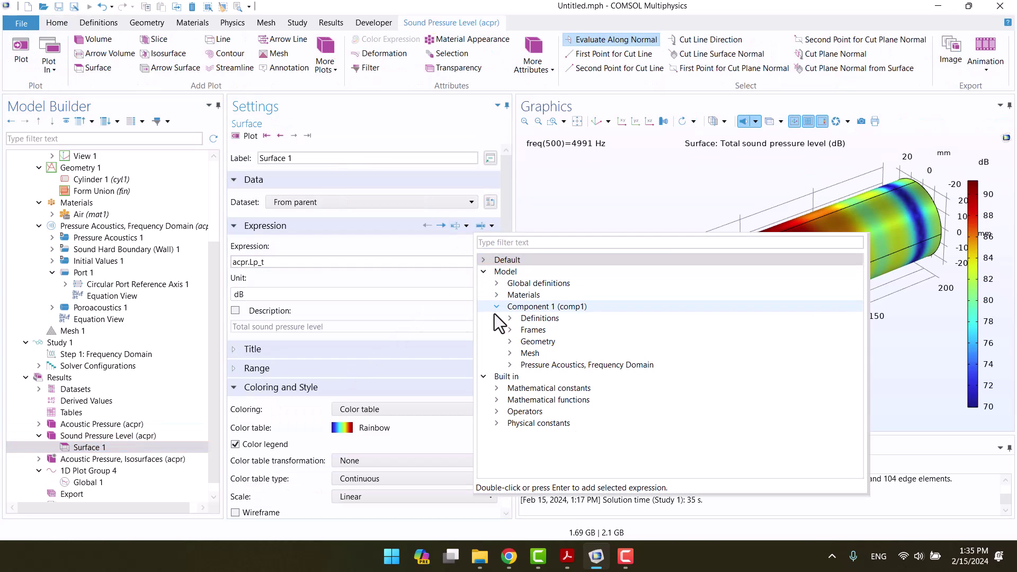
click(509, 365)
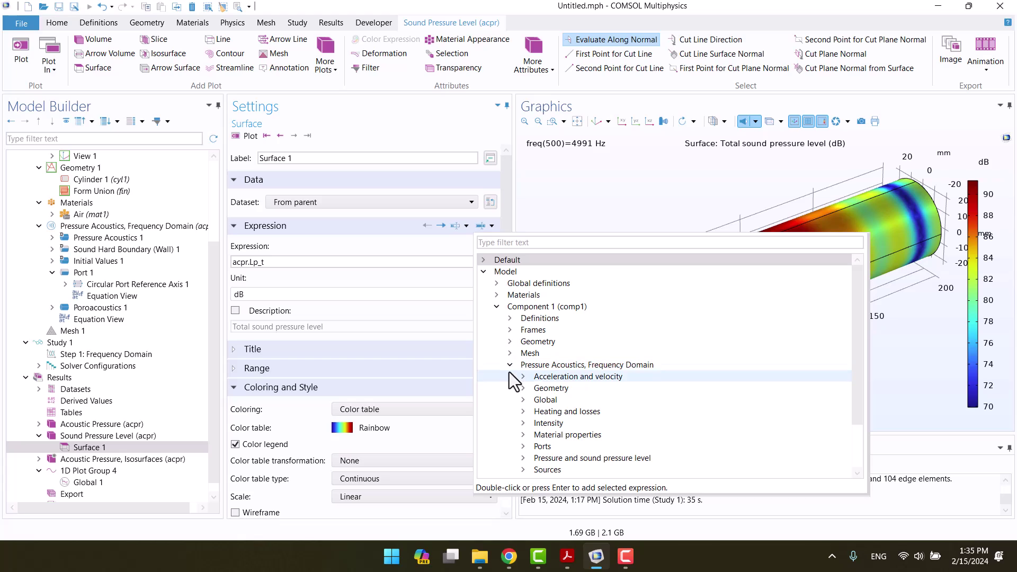
scroll(509, 372, down, 2)
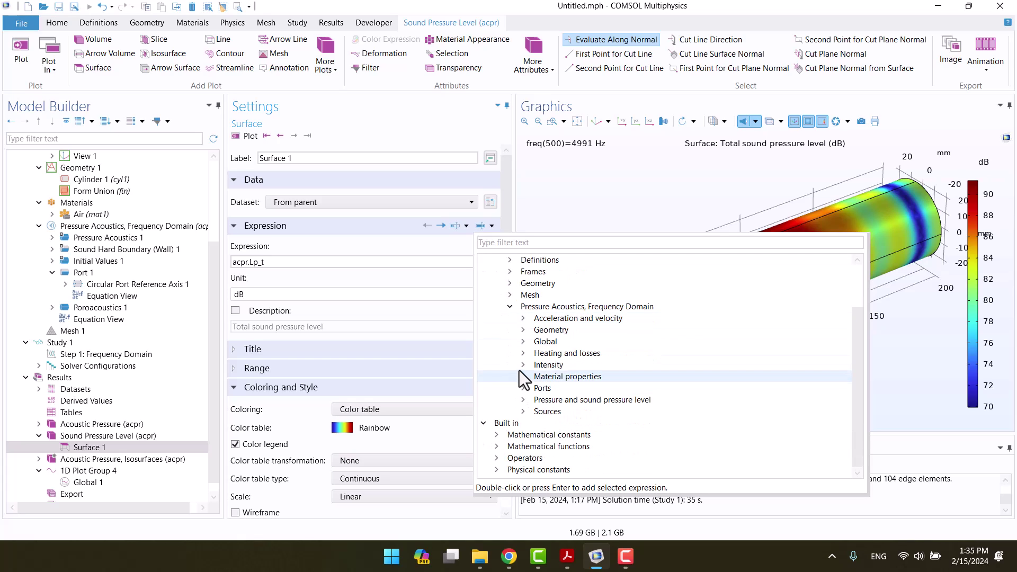
click(523, 399)
scroll(524, 399, down, 1)
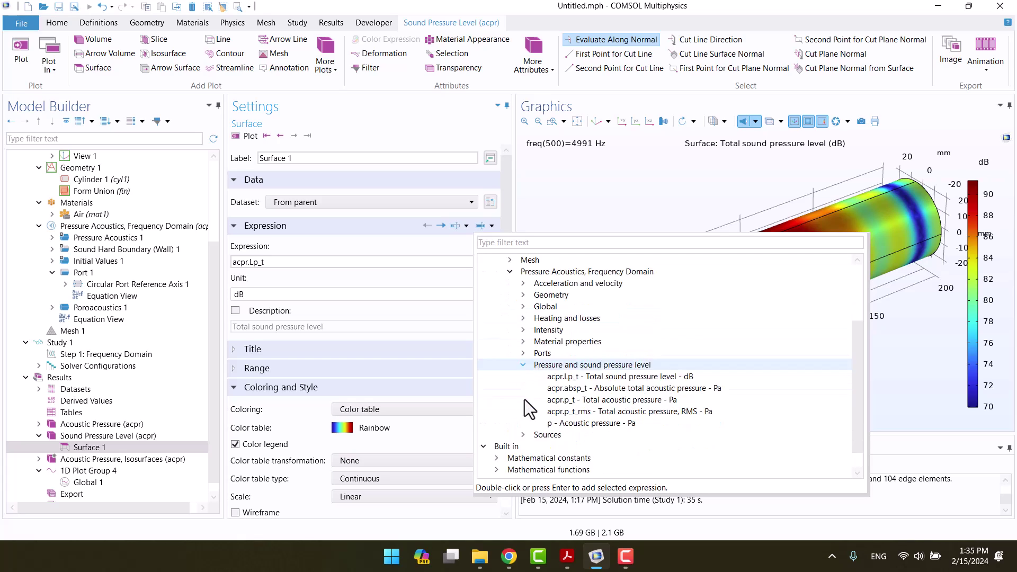
click(524, 294)
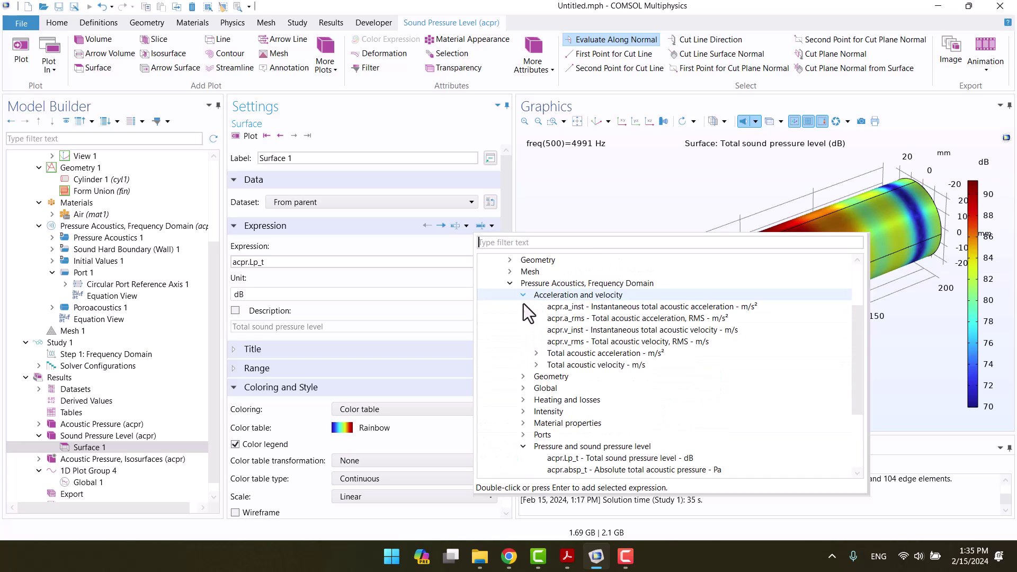
click(534, 365)
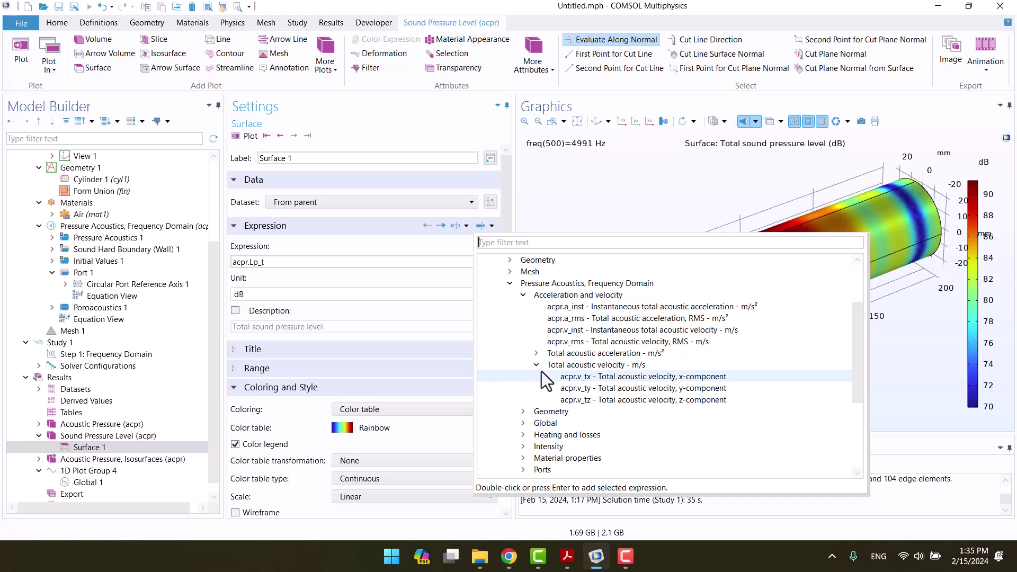
click(600, 171)
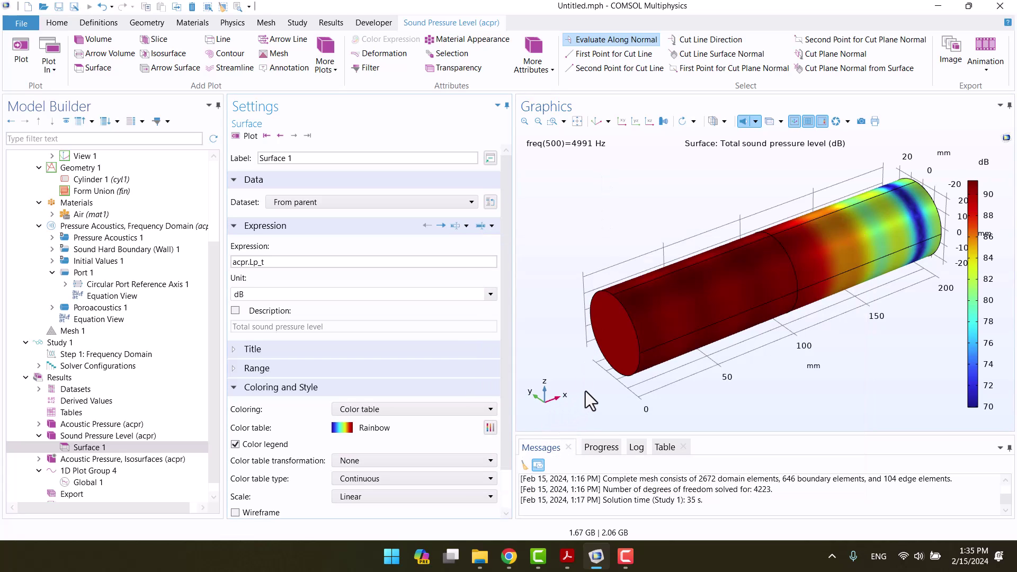
Step: Change the expression of variable Z in Variables 1 to aveop(p/acpr.v_tx) and check the variables table
scroll(123, 268, up, 3)
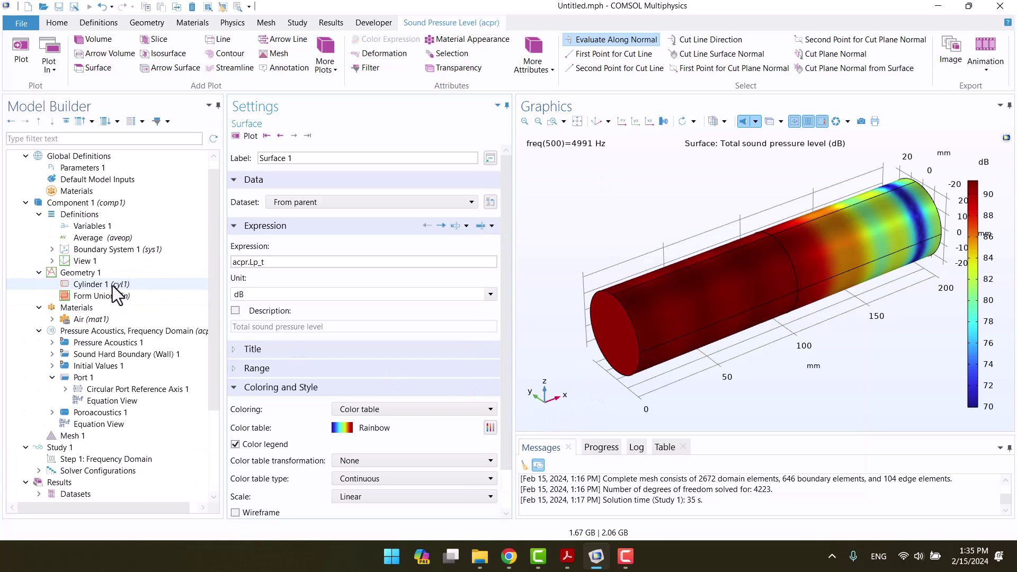
click(84, 228)
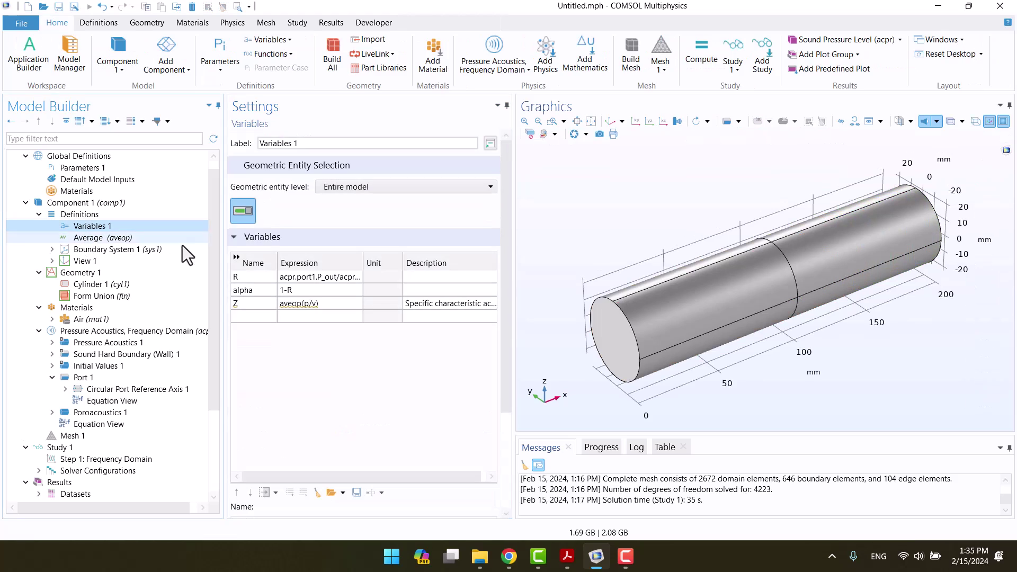
click(313, 306)
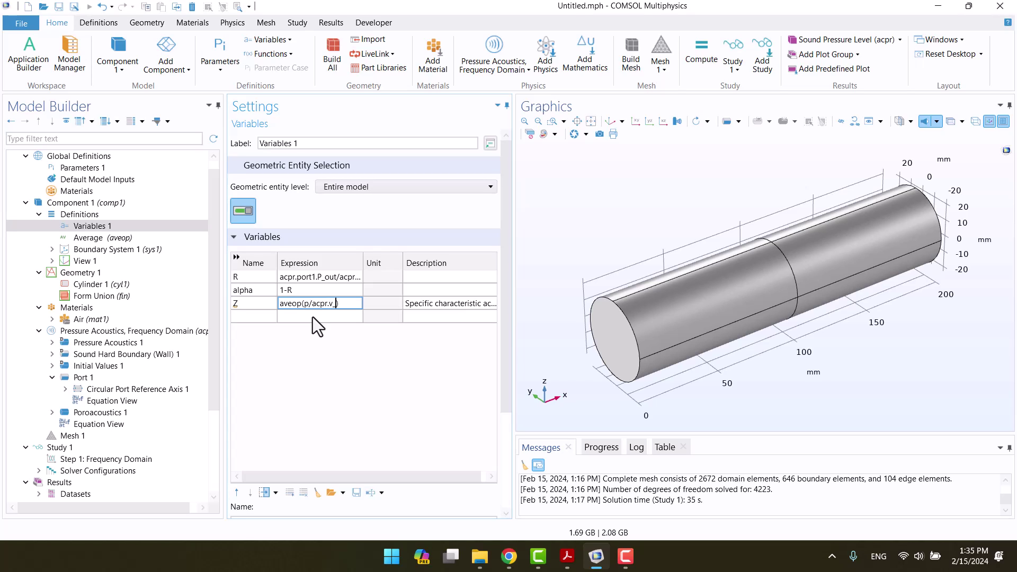
text(x)
click(312, 357)
drag(362, 475, 412, 476)
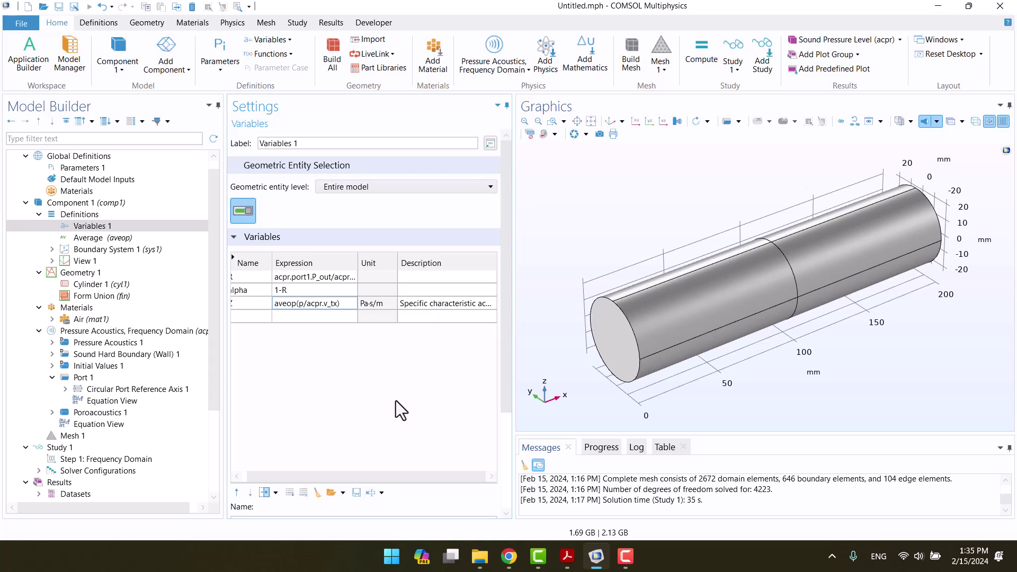
drag(357, 476, 304, 475)
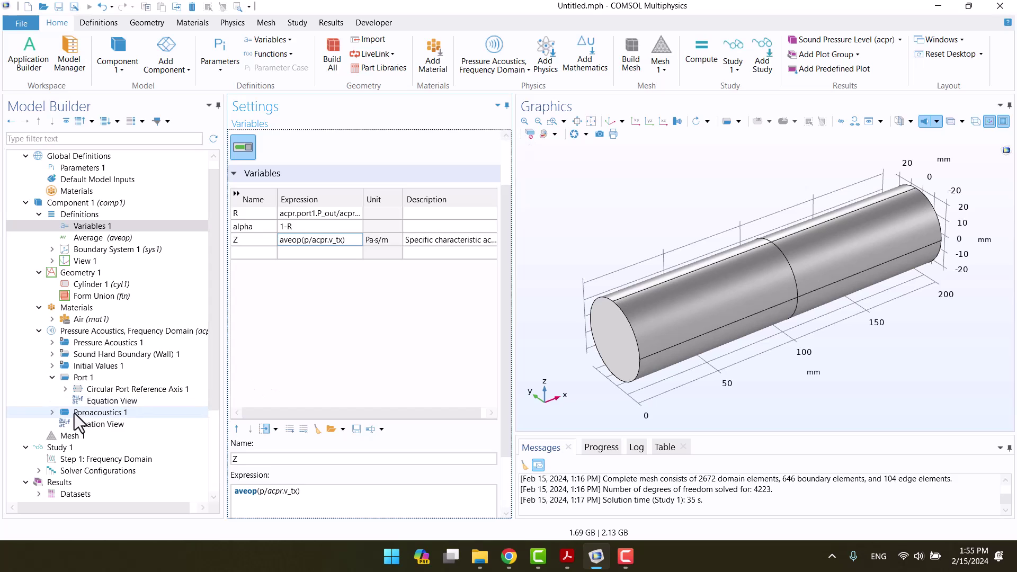
Step: Add a new 1D plot group to the Results and insert a Global plot in it
scroll(74, 414, down, 4)
click(52, 366)
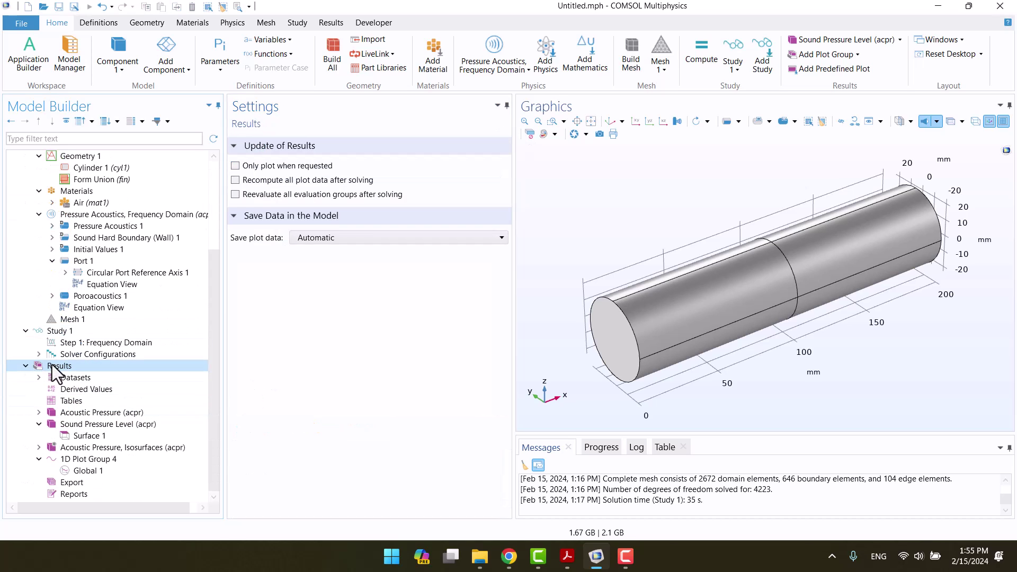
right_click(52, 366)
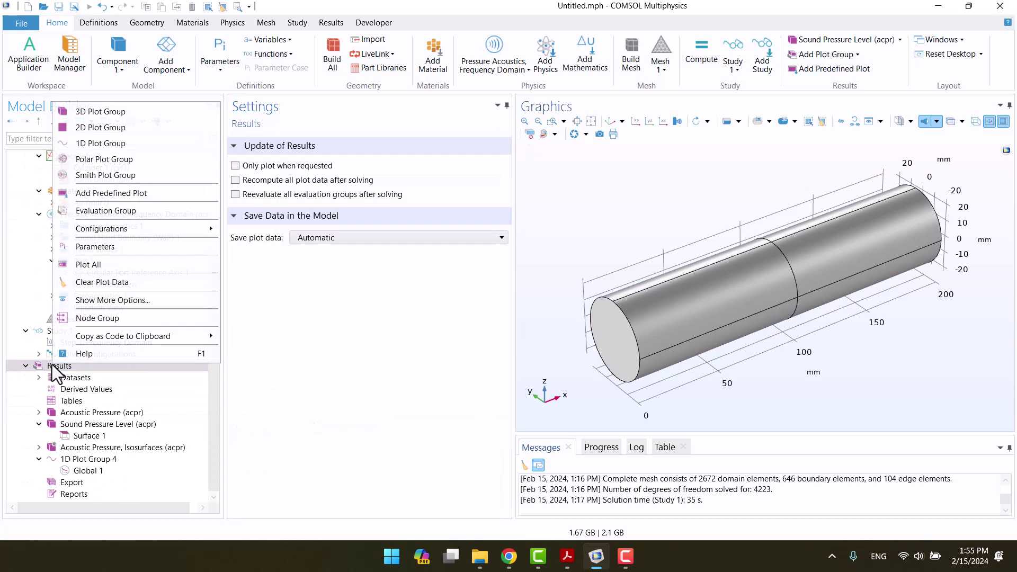
click(108, 154)
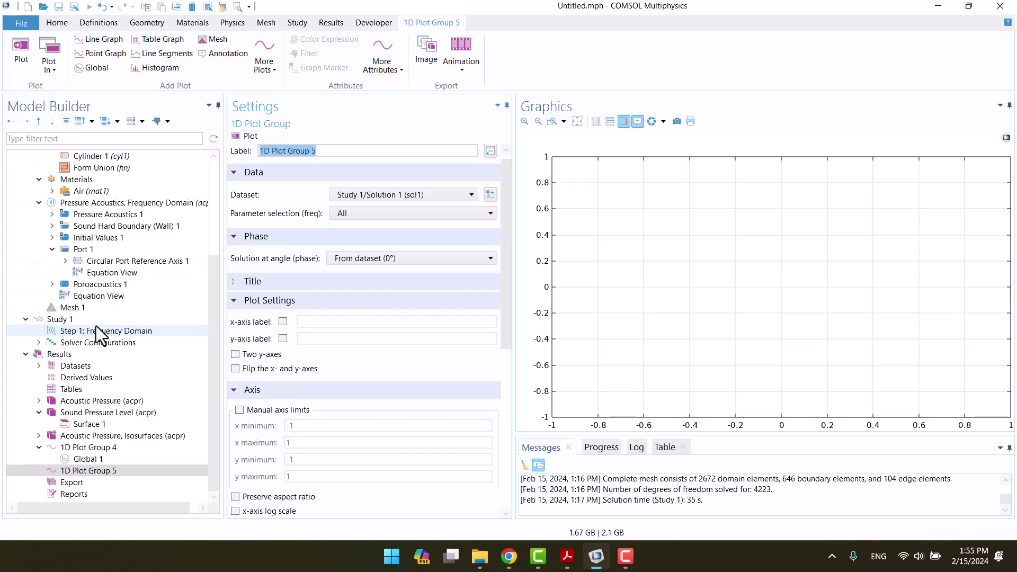
right_click(106, 479)
click(97, 473)
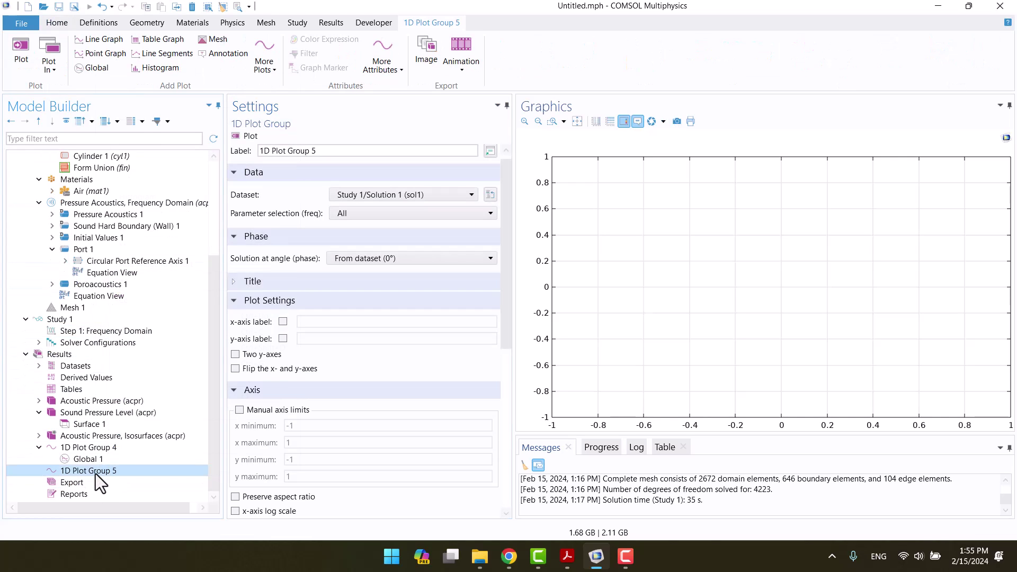
right_click(96, 472)
click(121, 153)
Step: Enter Z as the y-axis expression of the new Global plot
click(275, 265)
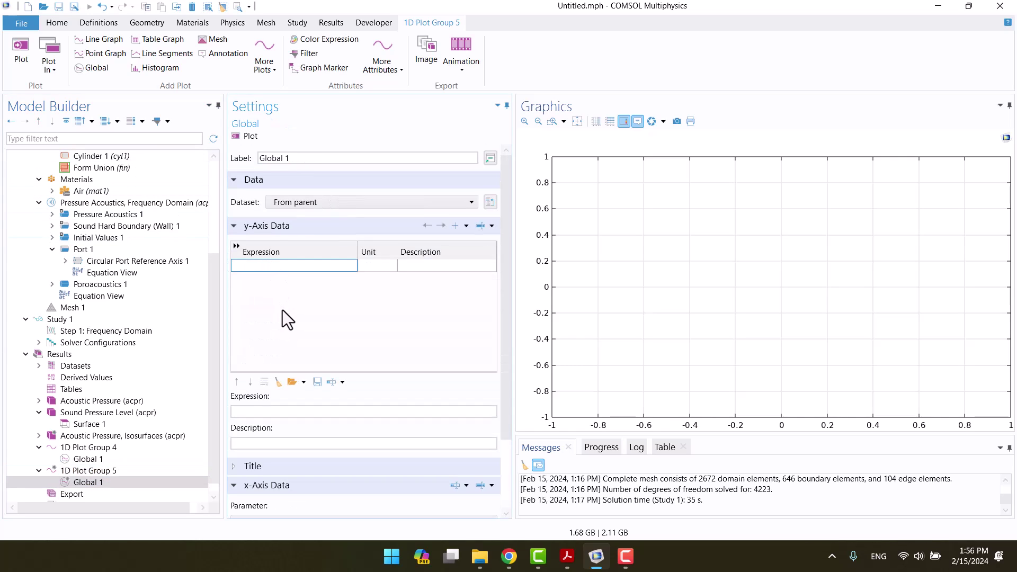
text(Z)
key(Return)
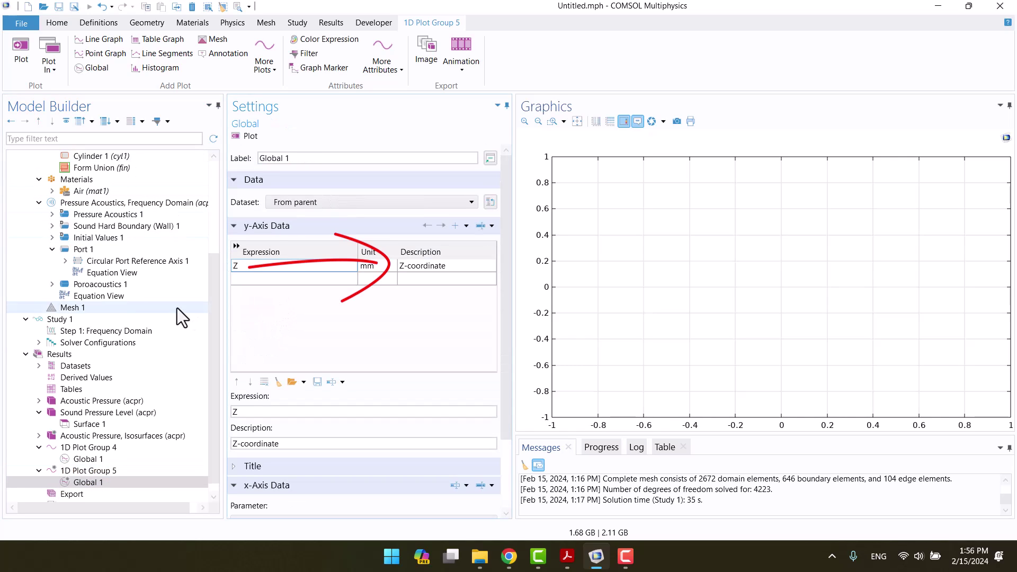
Step: Rename the impedance variable in Variables 1 to Zs
scroll(179, 315, up, 5)
click(77, 241)
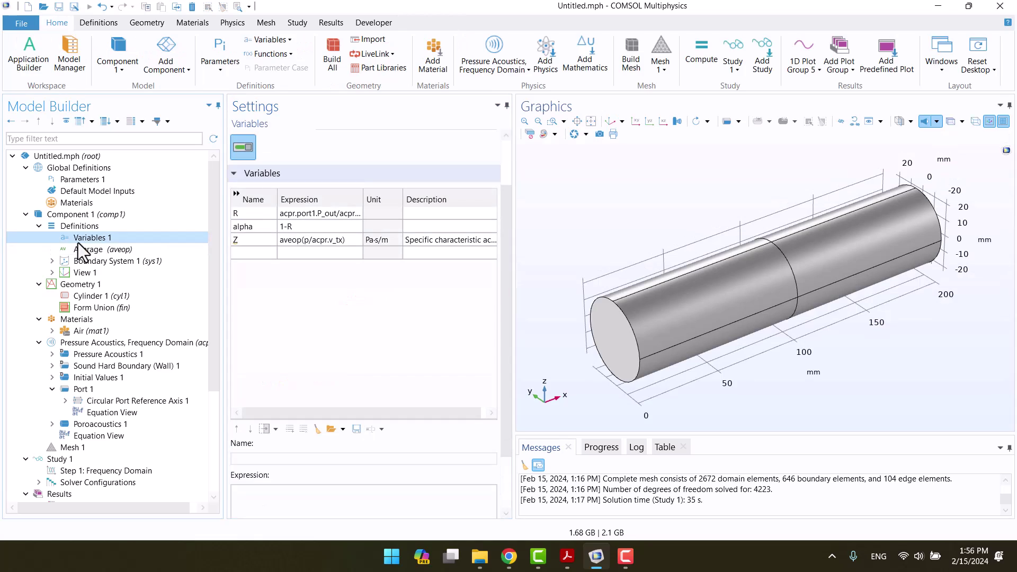
click(243, 245)
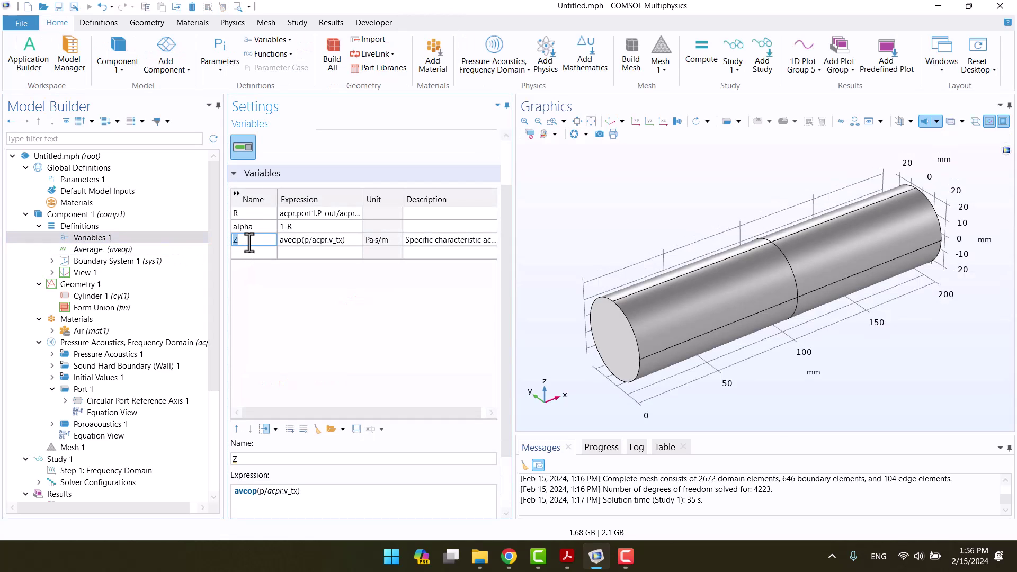
click(235, 241)
text(s)
key(Return)
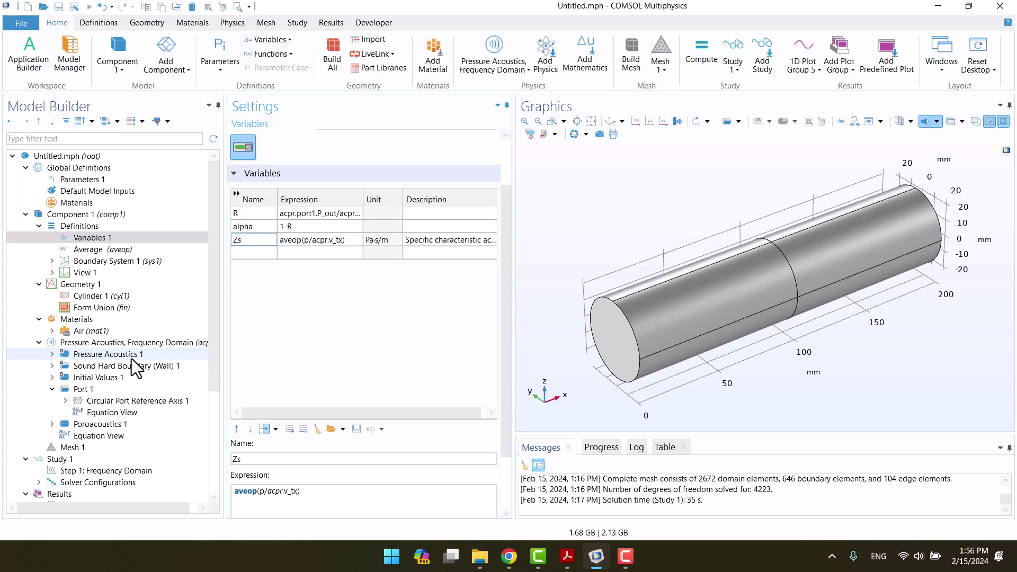
Step: Set the y-axis expression of the Global plot in 1D Plot Group 5 to Zs and try to plot it
scroll(131, 358, down, 4)
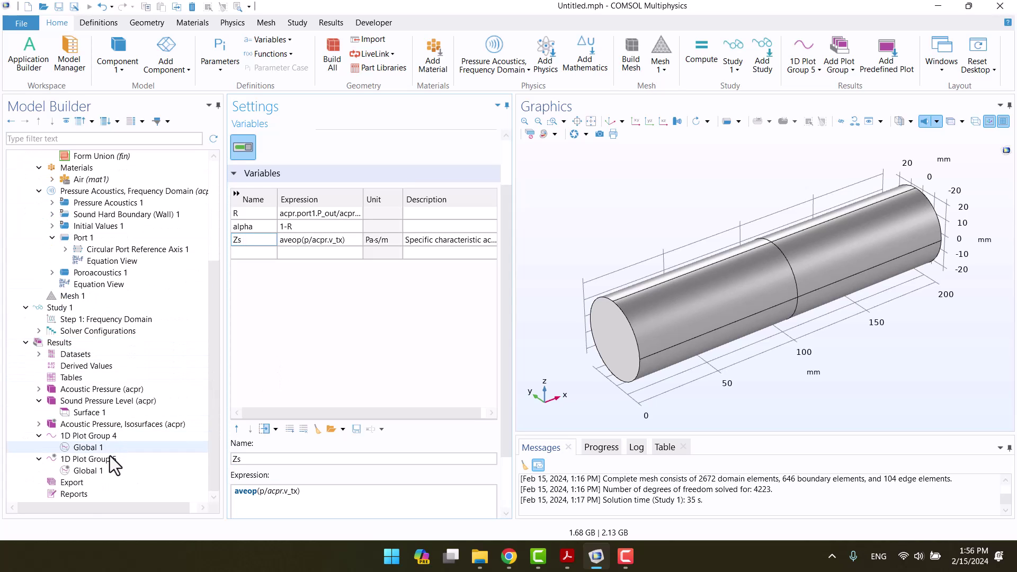
click(109, 469)
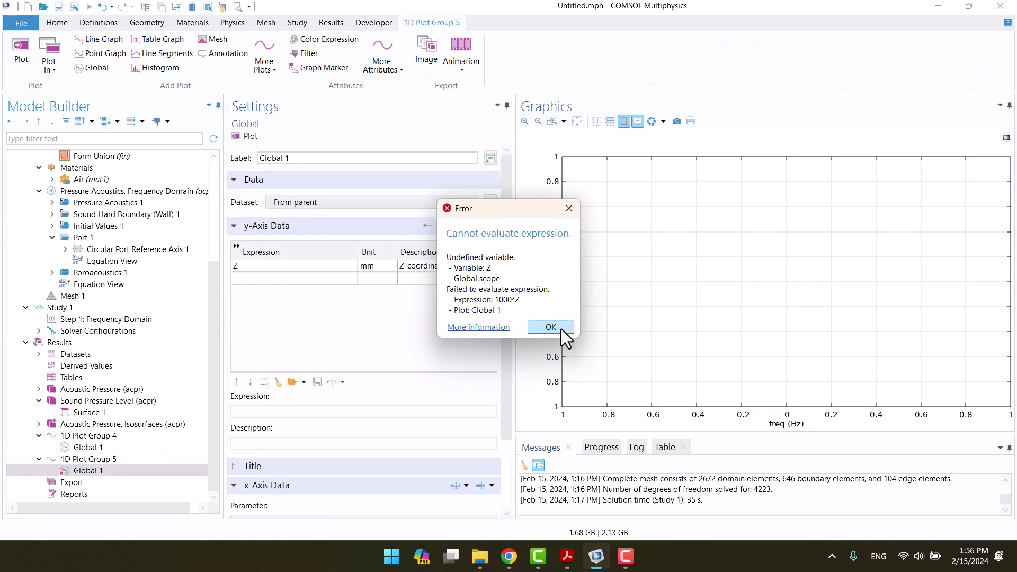
click(564, 329)
click(258, 266)
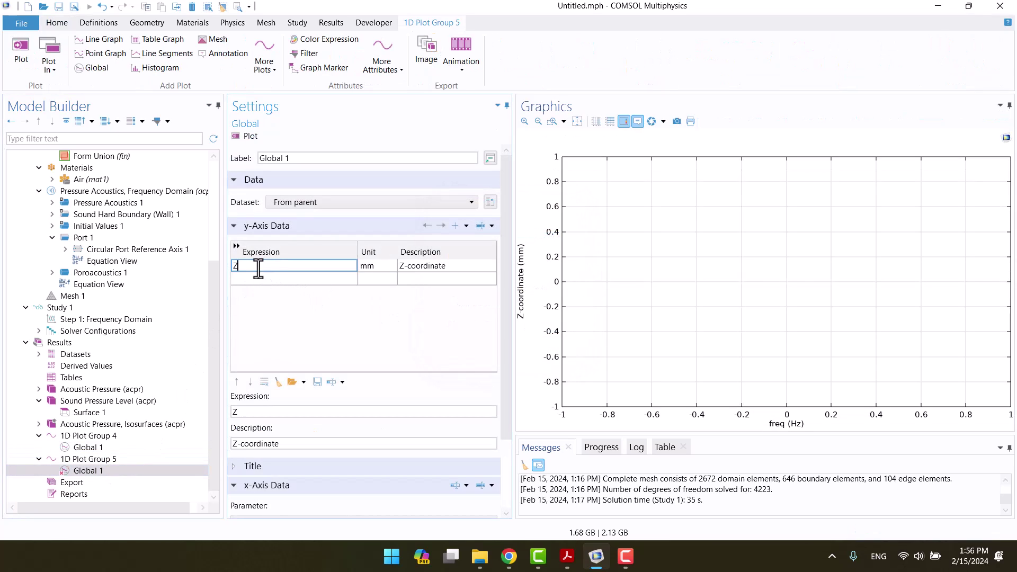
text(s)
key(Return)
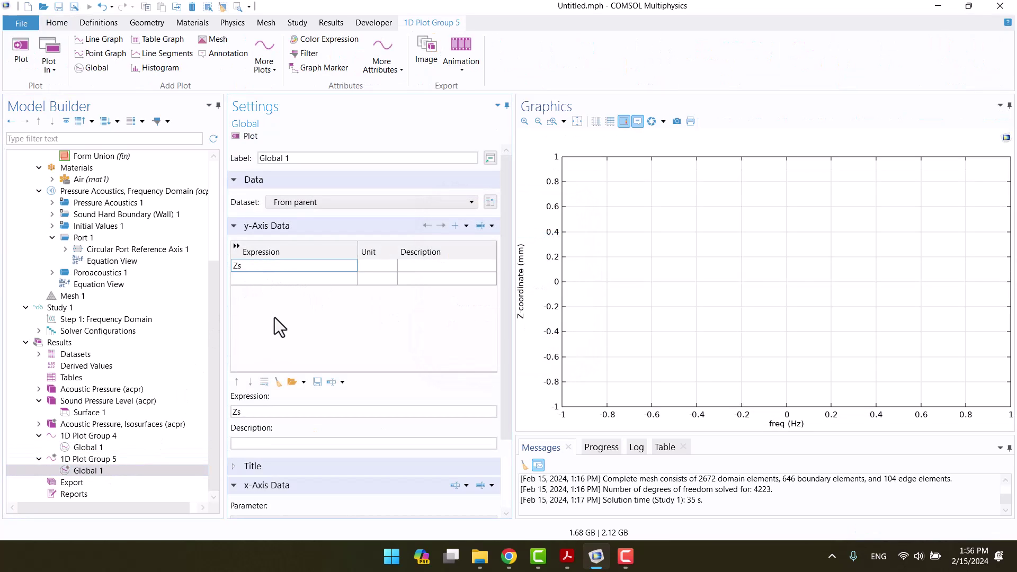
click(246, 138)
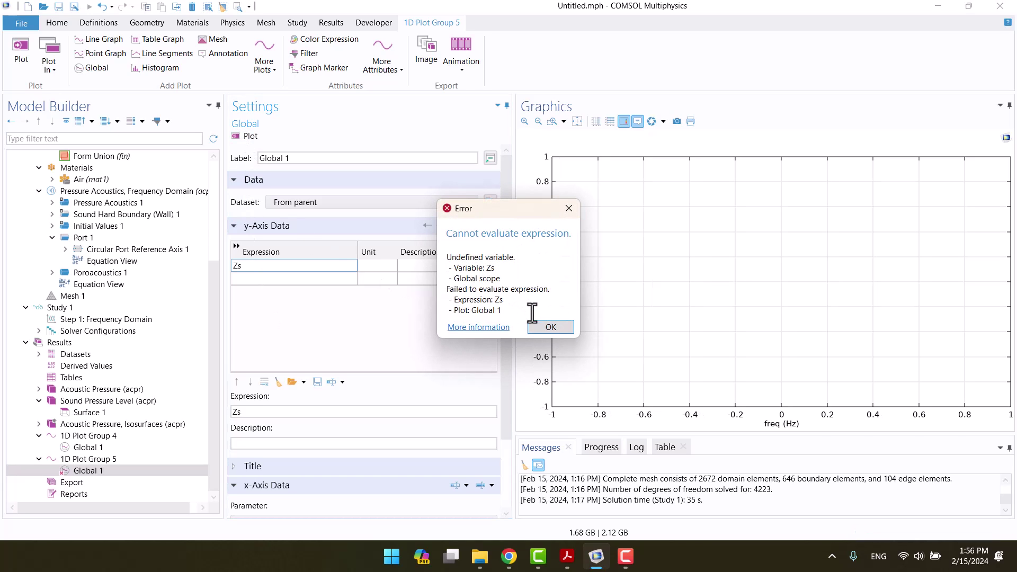
Step: Update the Study 1 solution with the renamed impedance variable and display 1D Plot Group 5
click(542, 328)
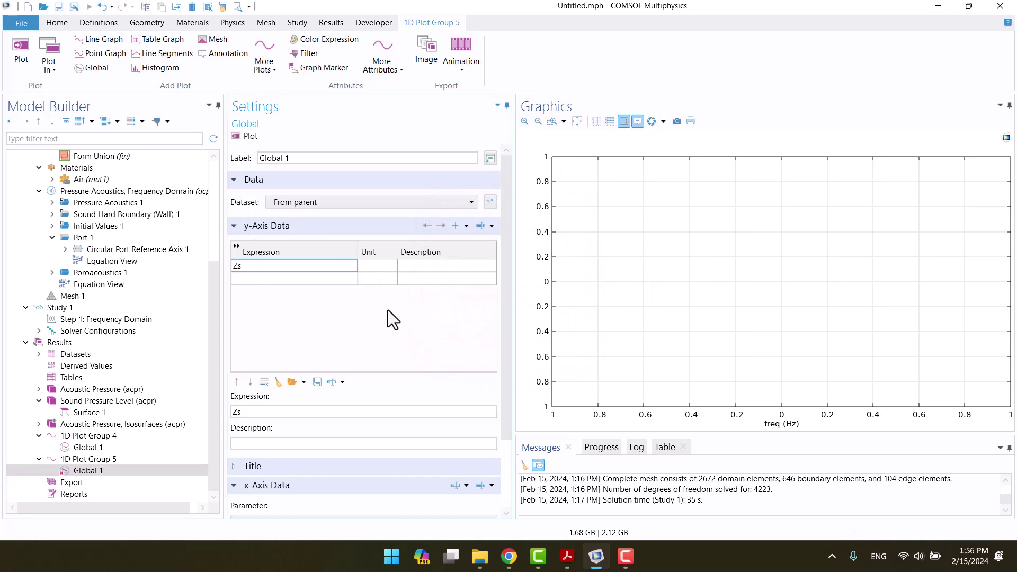
click(53, 307)
click(304, 135)
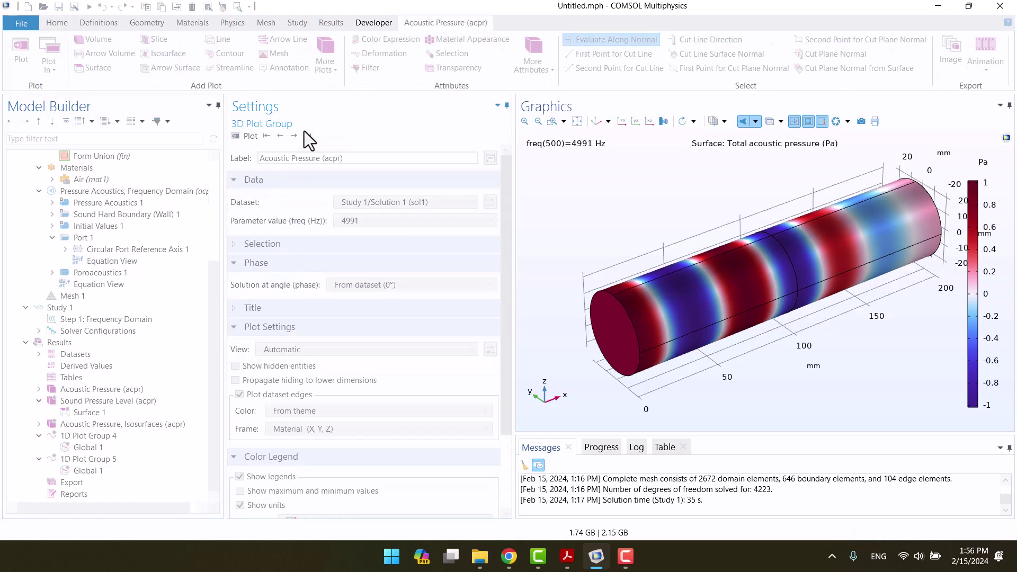
click(88, 459)
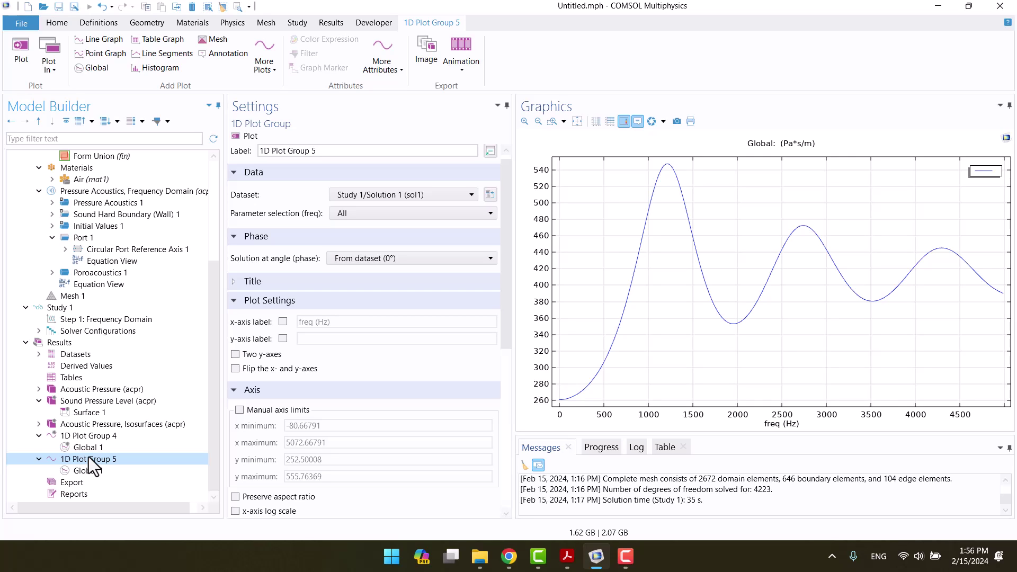
Step: Change the y-axis expression of the Global plot in 1D Plot Group 5 to imag(Zs) and plot it
click(82, 469)
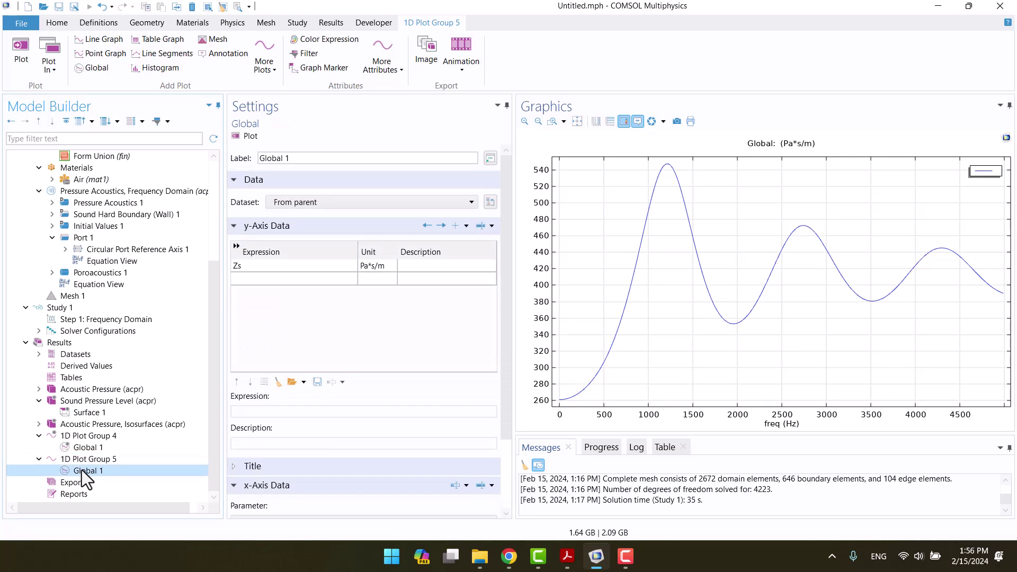
double_click(257, 266)
key(Home)
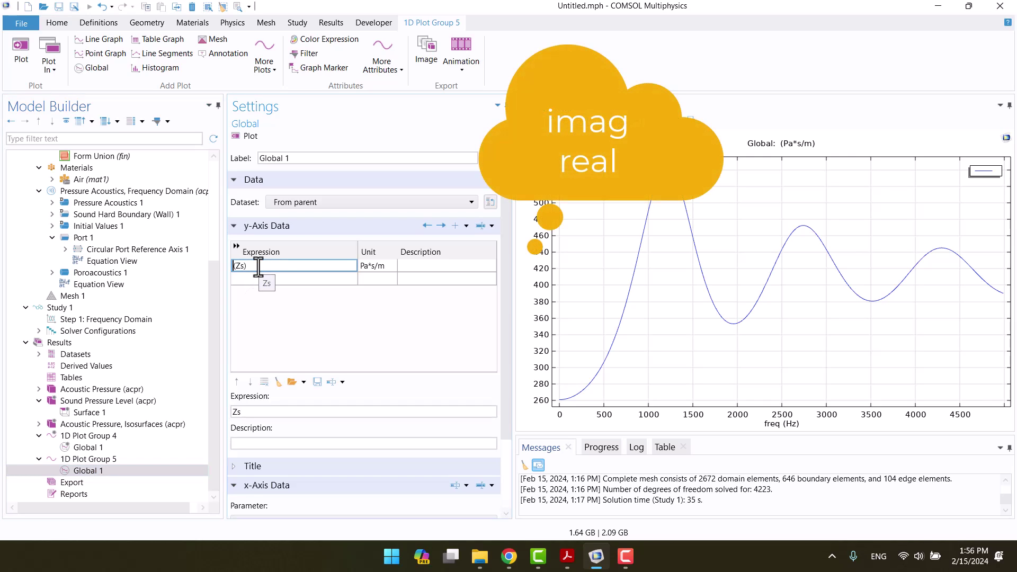
text(imag)
click(309, 316)
click(241, 136)
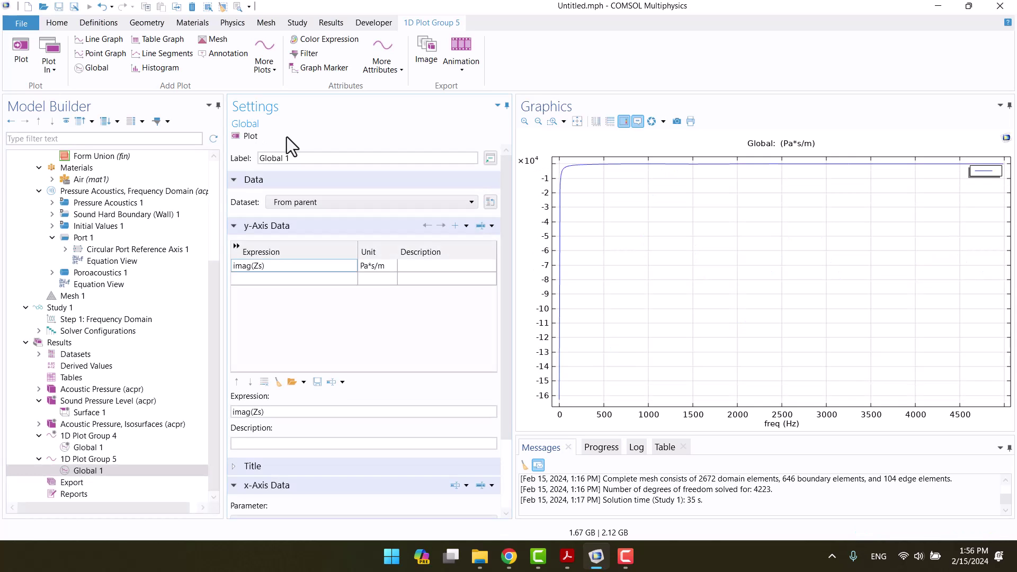
Step: Consult Figure 9 in 000920.pdf, then enable manual axis limits for 1D Plot Group 5 with y from -4 to 2
click(568, 556)
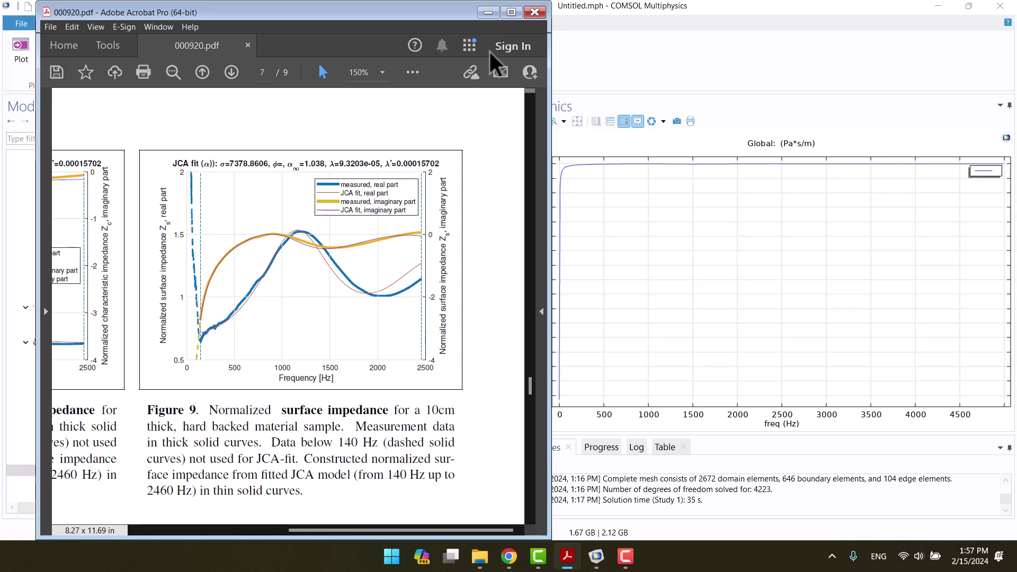
click(488, 12)
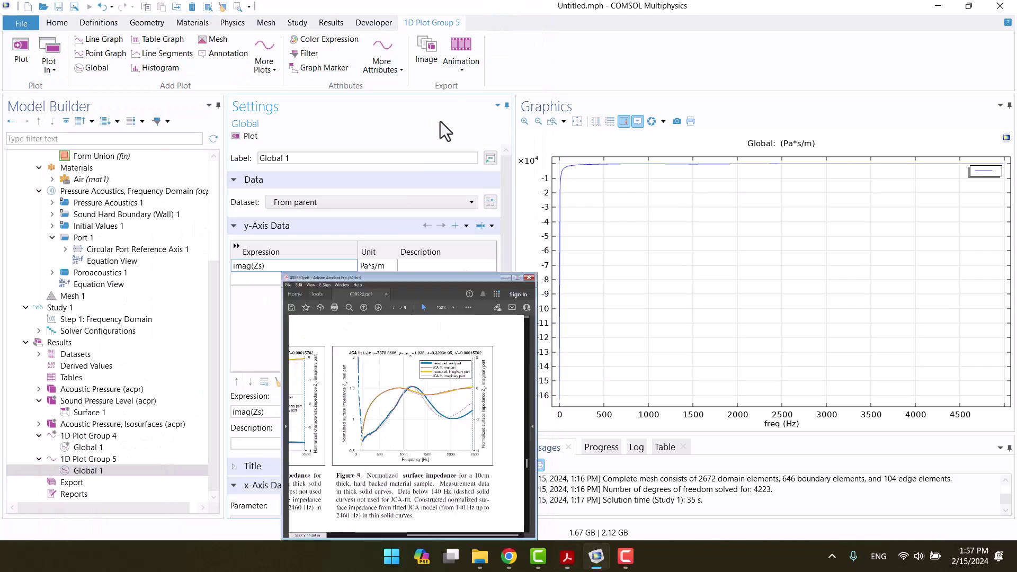
click(105, 458)
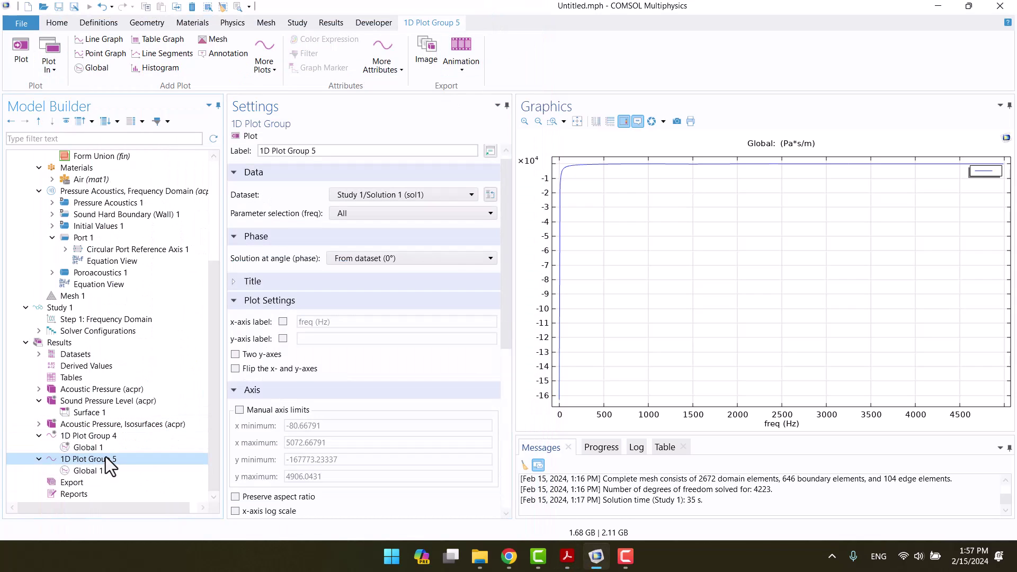
click(249, 409)
drag(334, 476, 303, 476)
key(ctrl+a)
text(2)
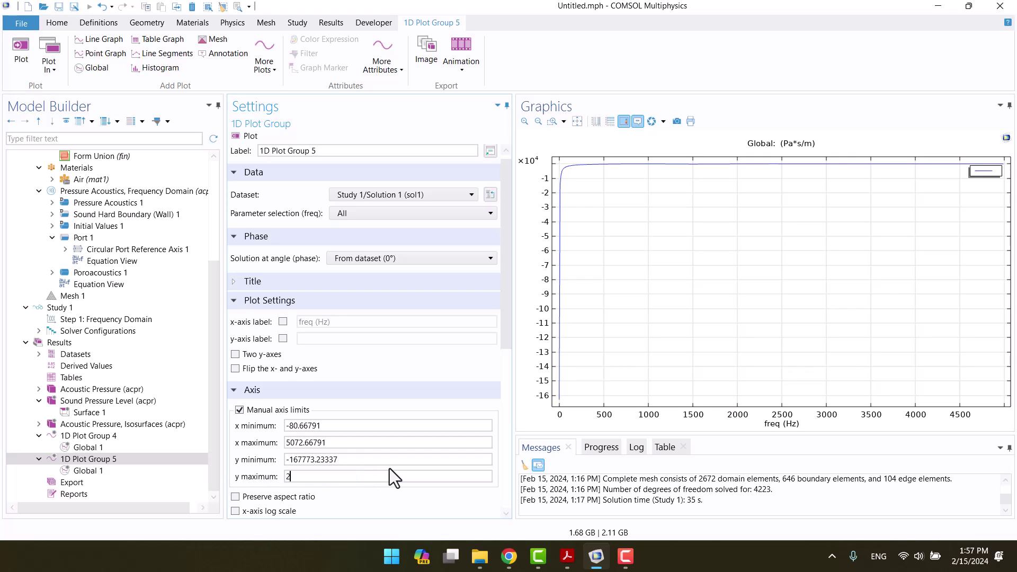
click(371, 459)
key(ctrl+a)
text(-4)
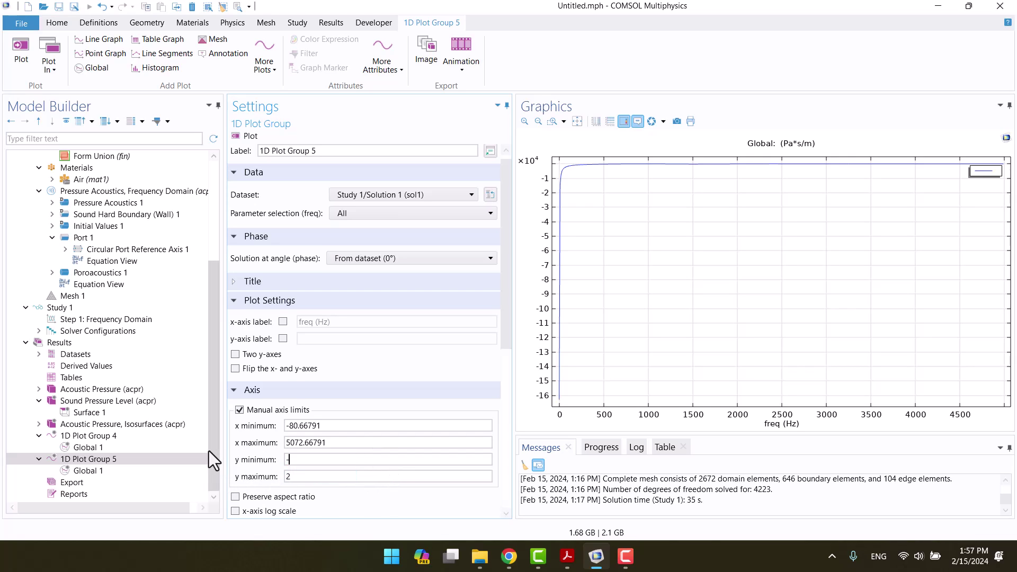
Step: Limit the x-axis of 1D Plot Group 5 to 0 through 2500 and replot
click(365, 426)
key(ctrl+a)
text(0)
click(347, 441)
key(ctrl+a)
text(2500)
click(249, 136)
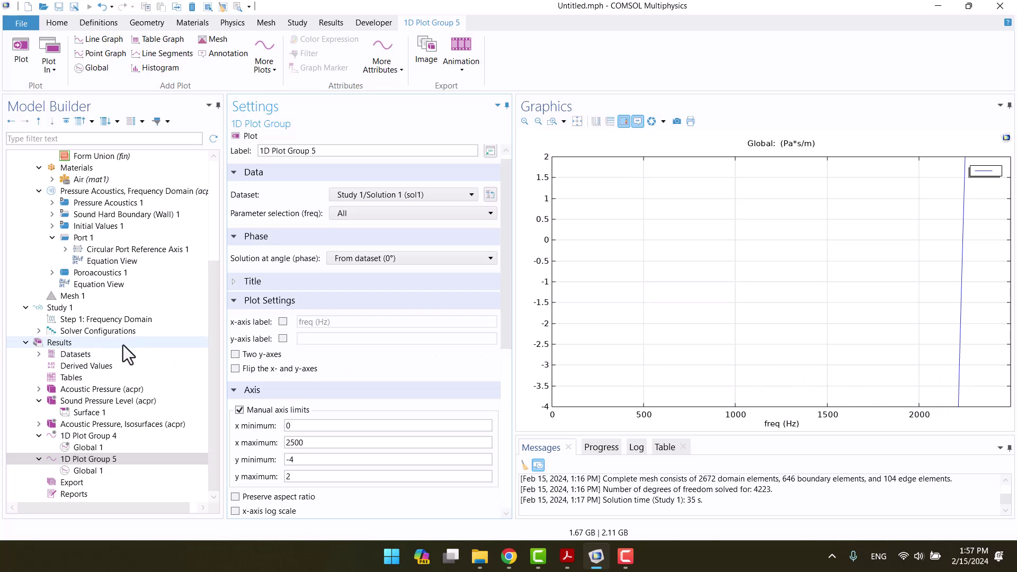
Step: Normalize the Zs variable in Variables 1 by changing its expression to aveop(p/acpr.v_tx)/(acpr.c*acpr.rho)
scroll(96, 342, up, 5)
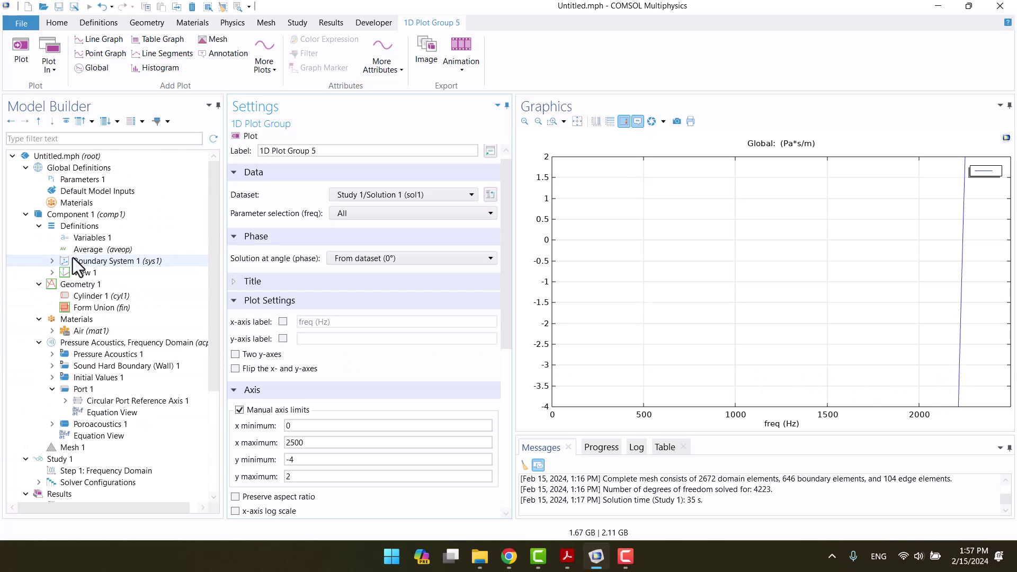
click(75, 238)
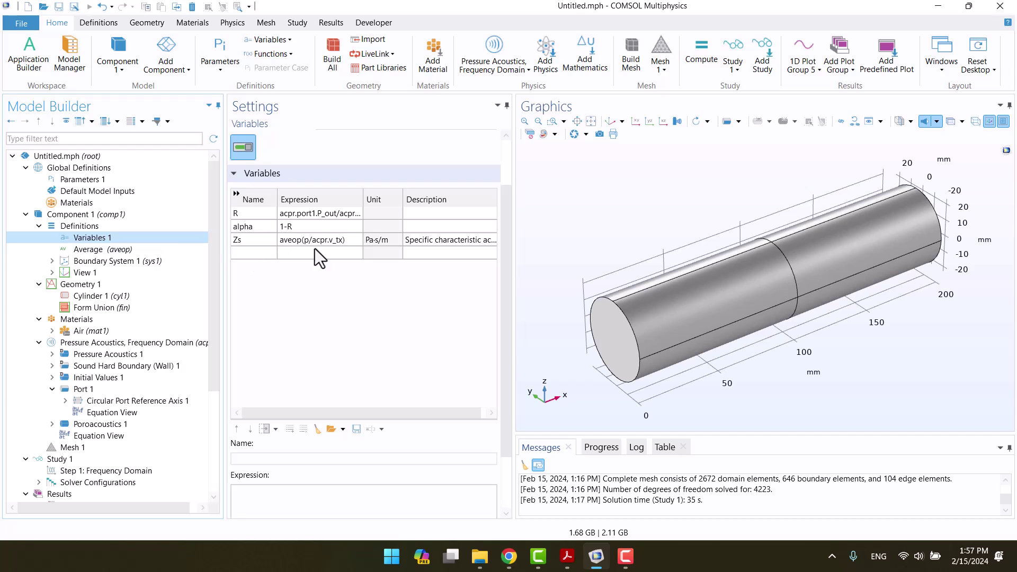
click(351, 241)
click(352, 241)
click(353, 242)
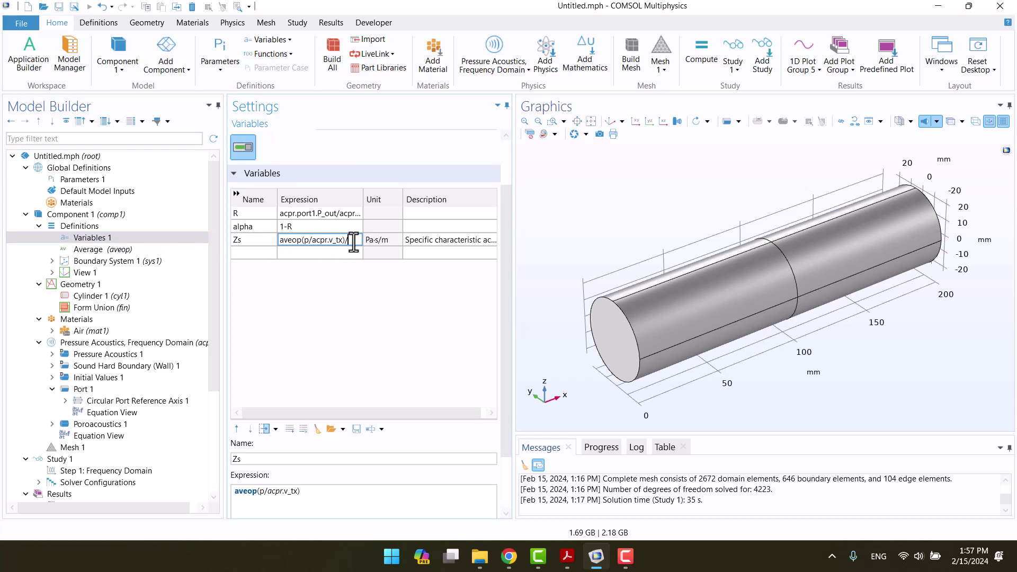
text(/(acpr.c*acpr)
key(BackSpace)
text(.rho)
key(Return)
Step: Update the Study 1 solution and try to plot 1D Plot Group 5
click(56, 459)
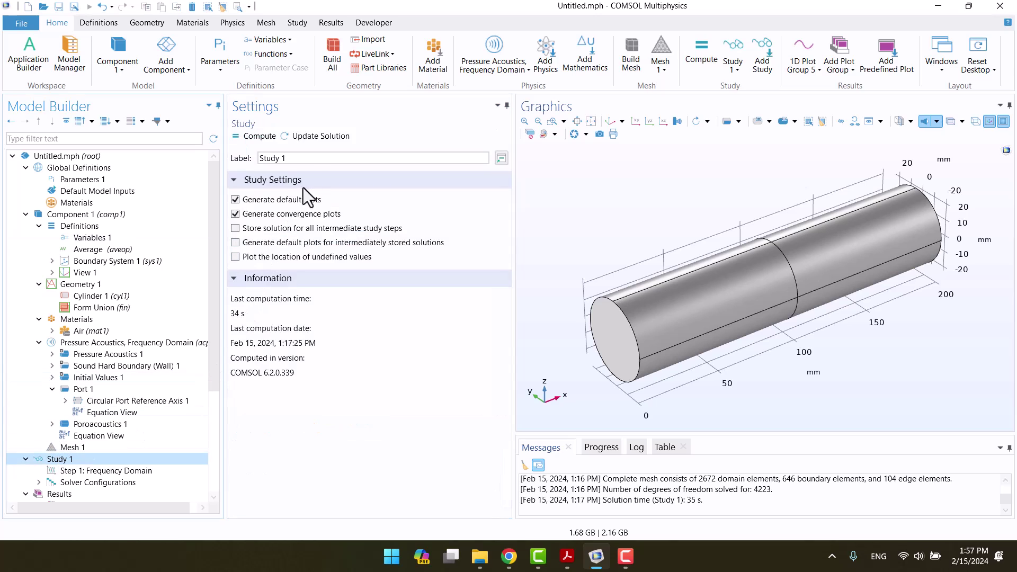
click(314, 136)
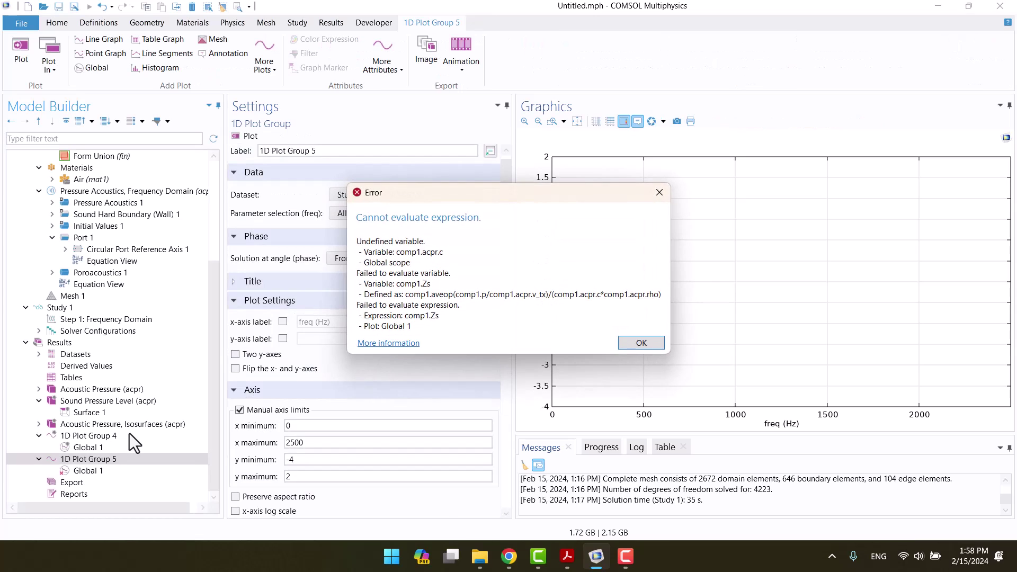
click(631, 348)
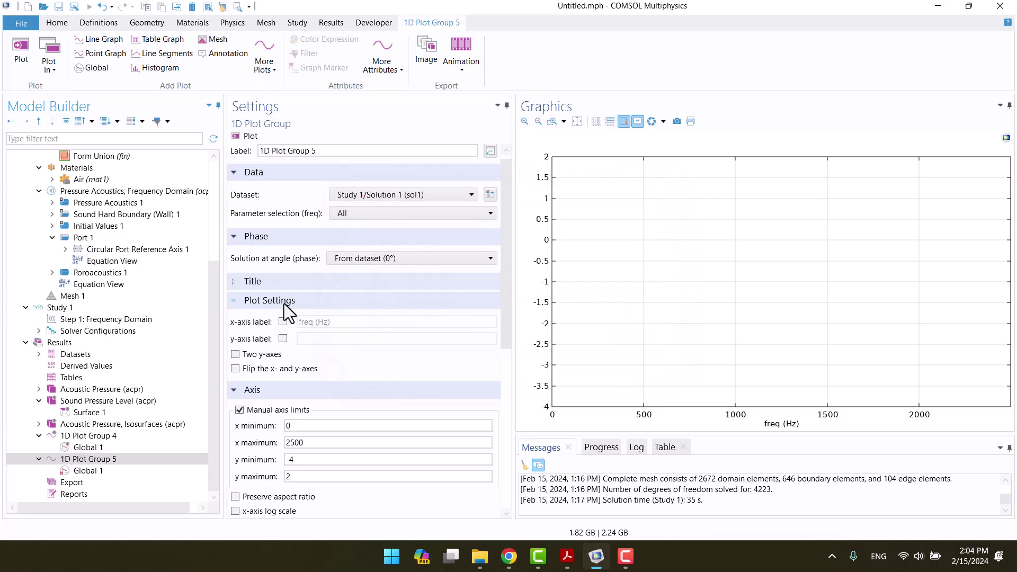
Step: Enclose the whole Zs quotient in the averaging operator, making the expression aveop((p/acpr.v_tx)/(acpr.c*acpr.rho))
scroll(143, 332, up, 5)
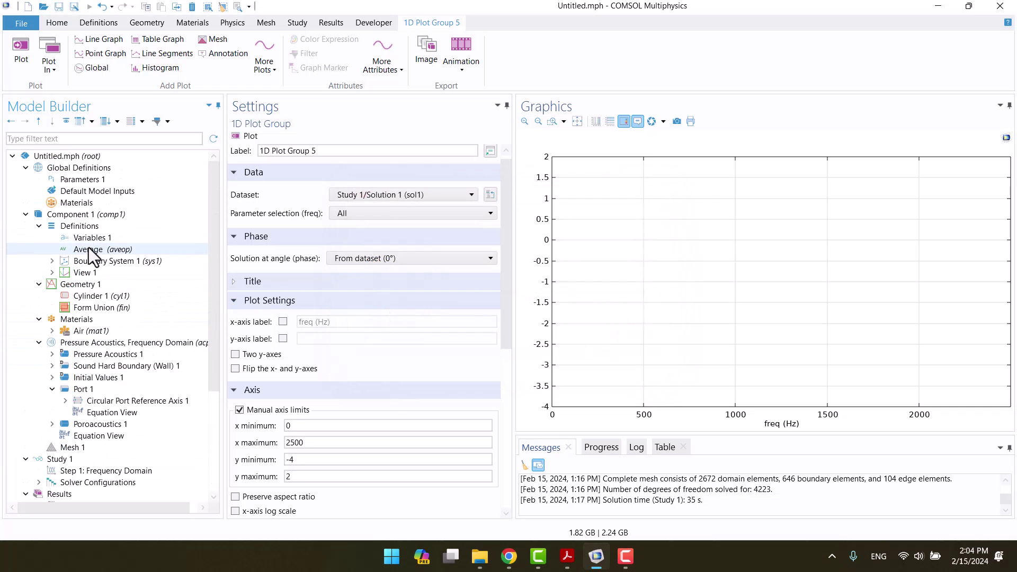
click(90, 239)
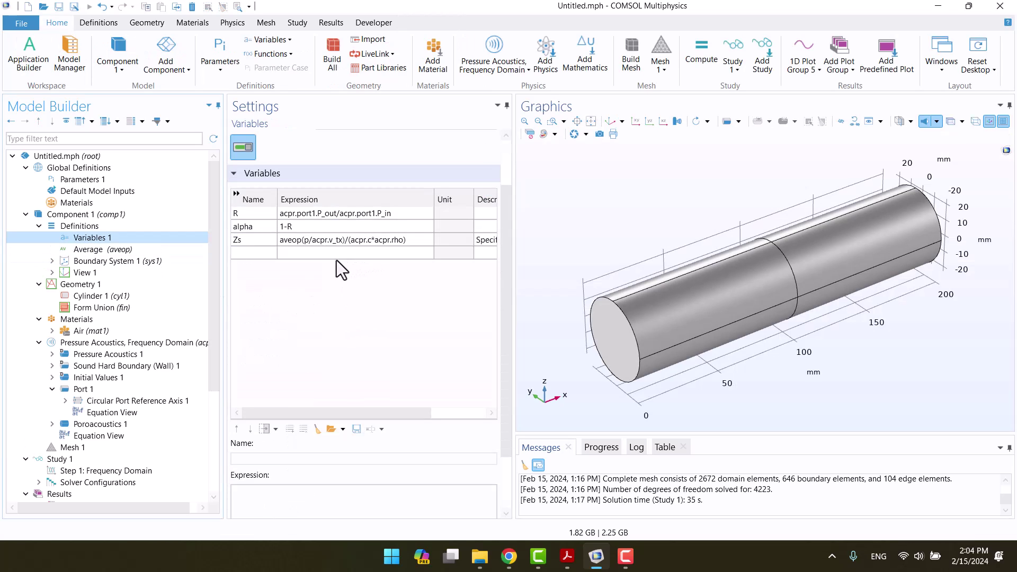
click(301, 240)
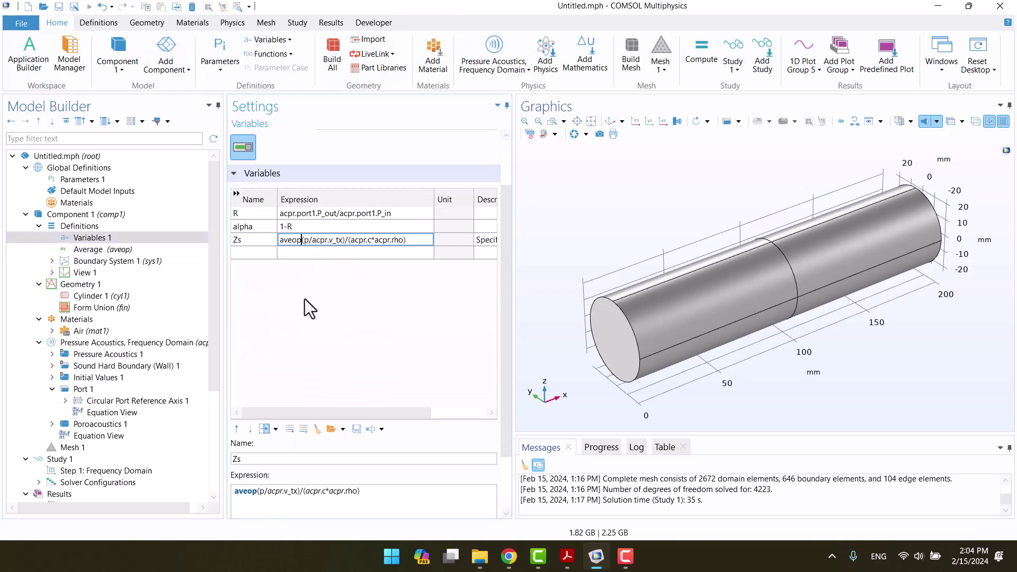
text(()
key(Right)
key(Right)
key(Right)
key(Right)
key(Right)
key(Right)
key(Right)
key(Right)
key(Right)
key(Right)
key(Right)
key(Right)
key(Right)
key(Right)
key(Right)
key(Right)
key(Right)
key(Right)
key(Right)
key(Right)
key(Right)
key(Right)
key(Right)
key(Right)
key(Right)
key(Right)
text())
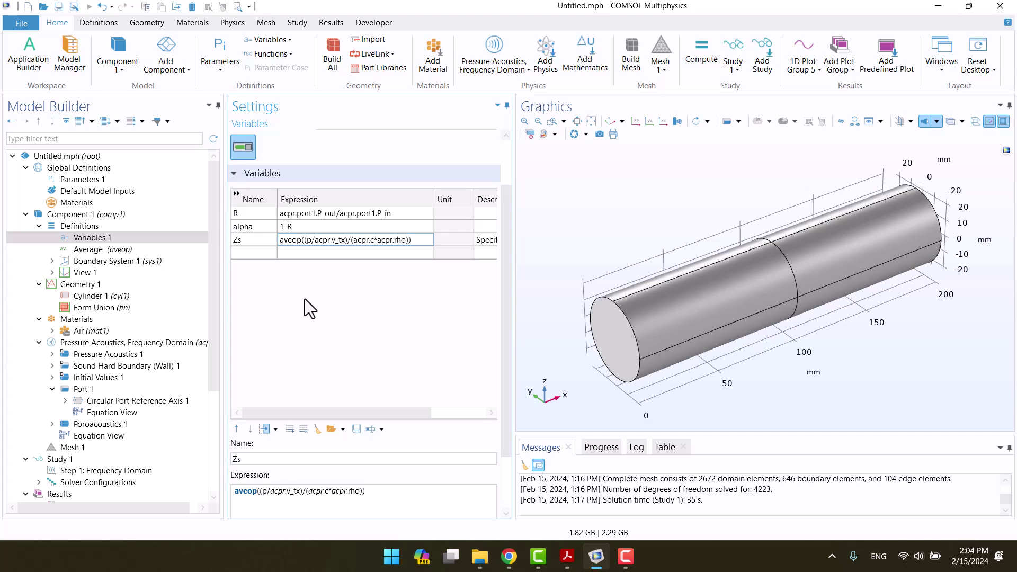
Step: Update the Study 1 solution with the corrected Zs expression and redisplay 1D Plot Group 5
click(60, 457)
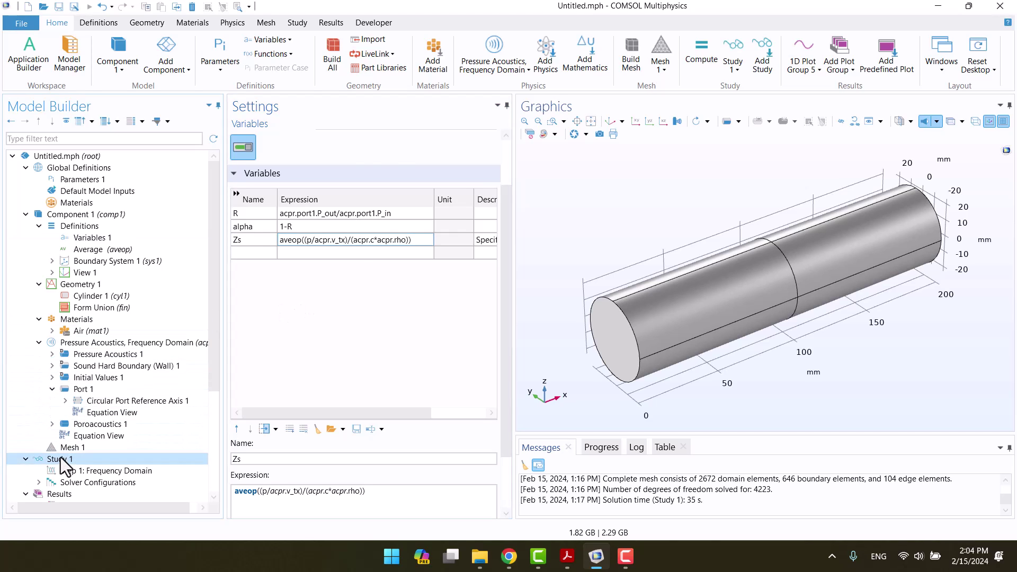
click(301, 137)
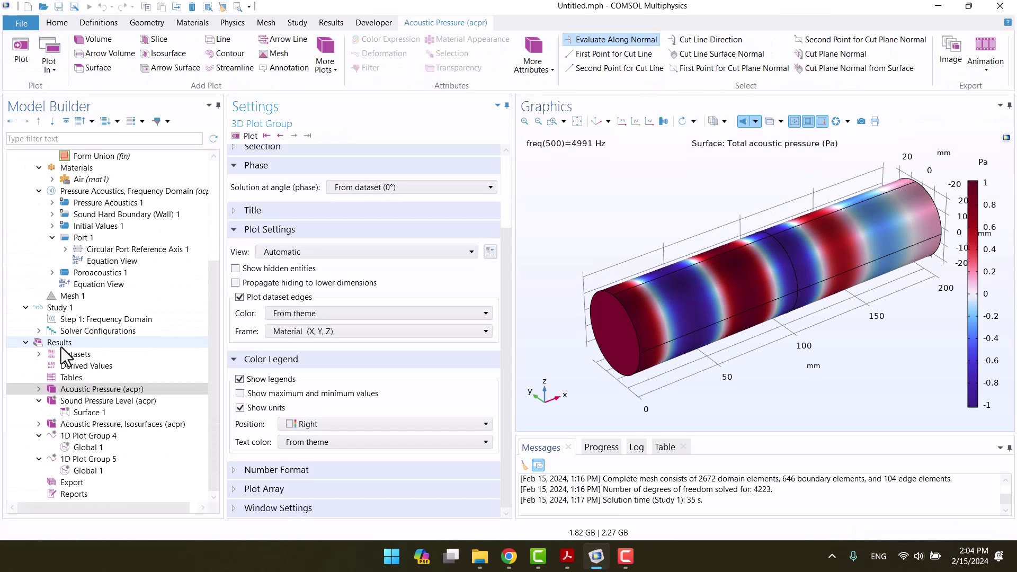
click(101, 460)
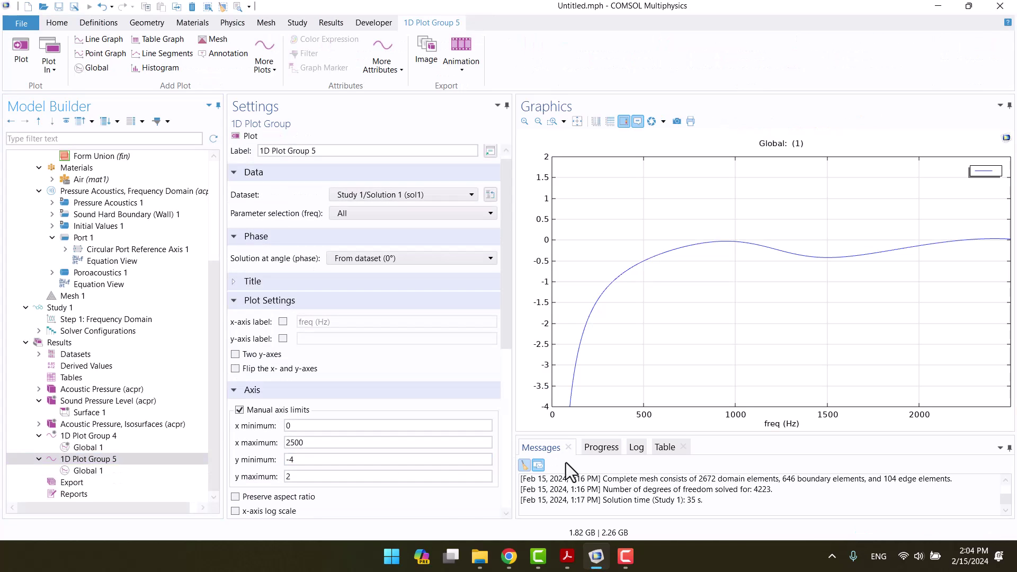
Step: Compare the plotted imaginary part of the normalized impedance with Figure 9 in 000920.pdf
click(566, 555)
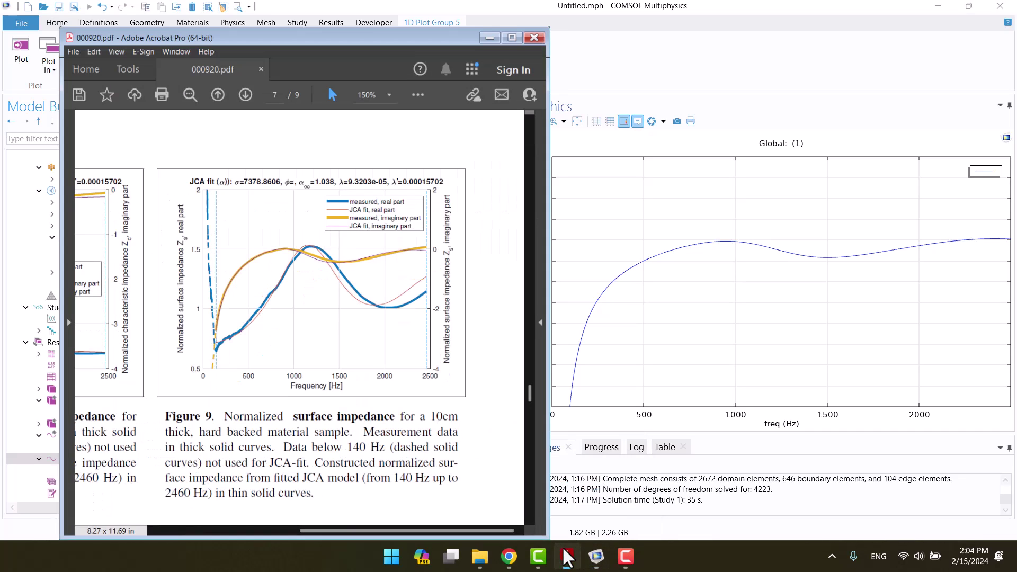
drag(354, 11, 251, 24)
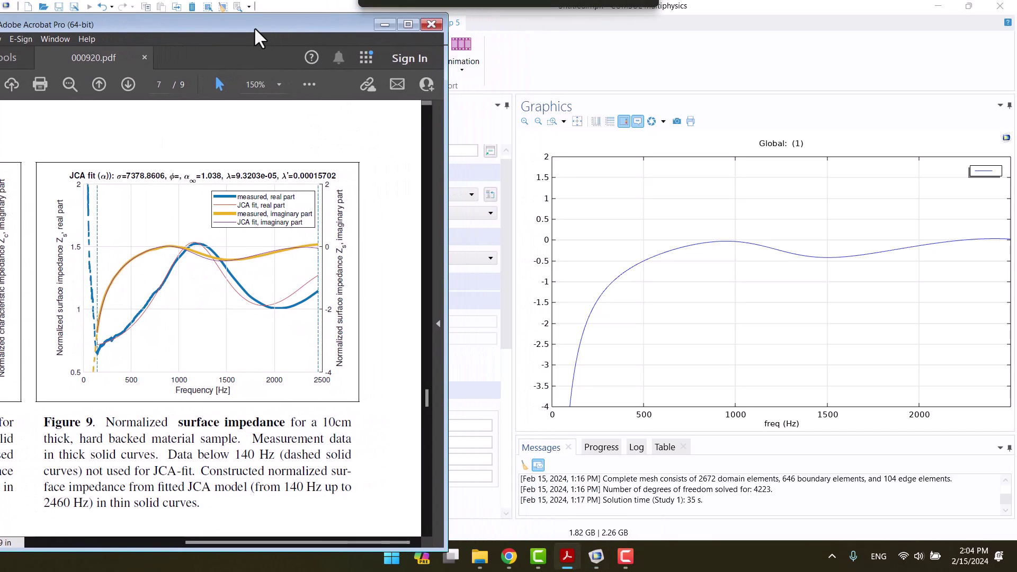
click(382, 27)
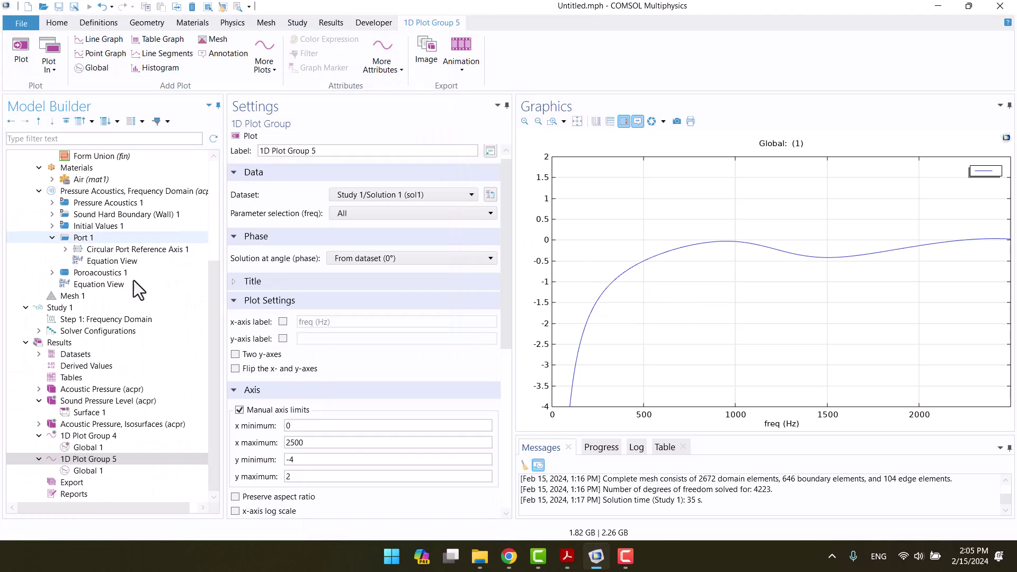
Step: Change the y-axis expression of the Global plot in 1D Plot Group 5 to real(Zs) and plot it
click(78, 469)
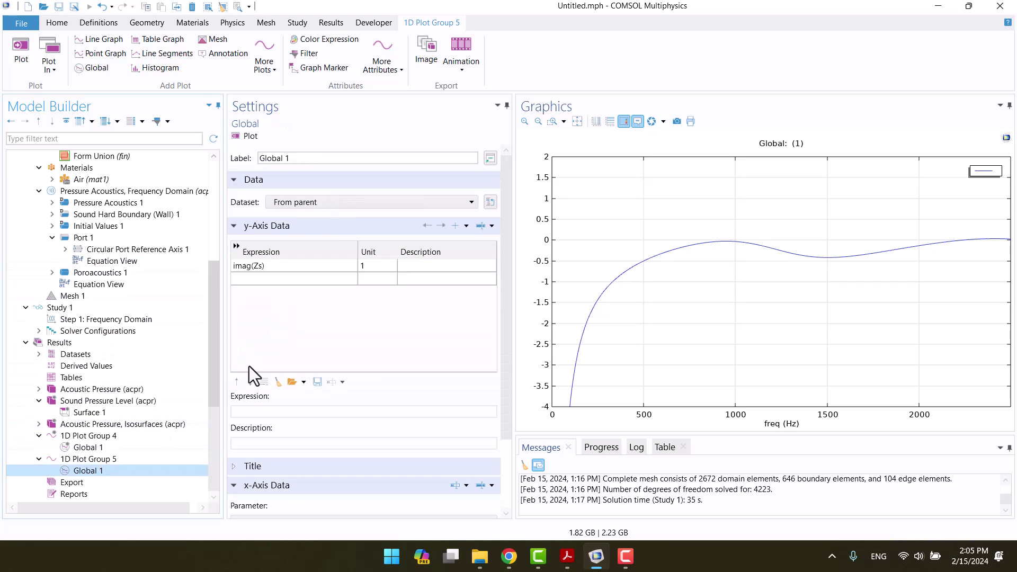
double_click(243, 266)
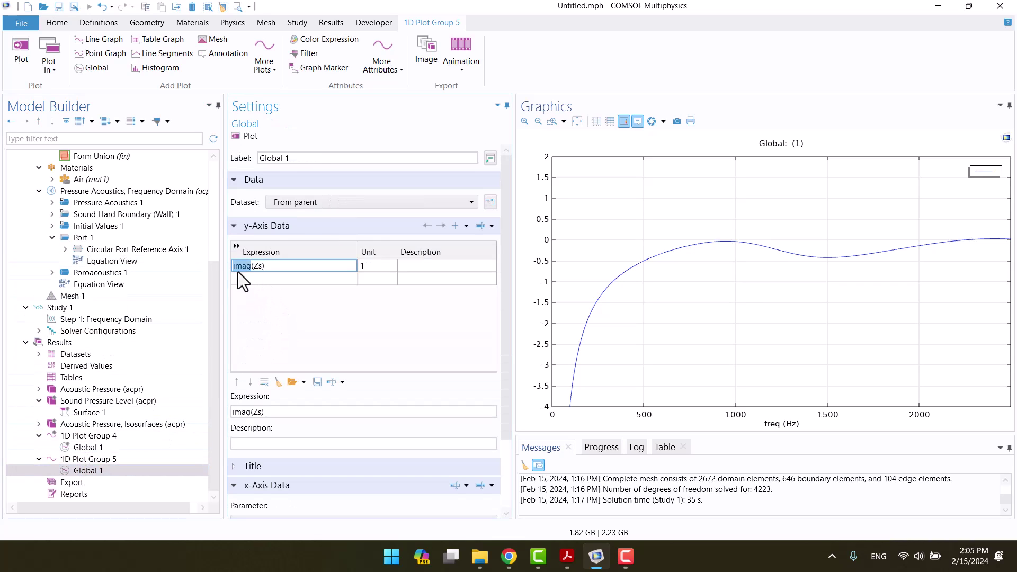
text(real)
key(Return)
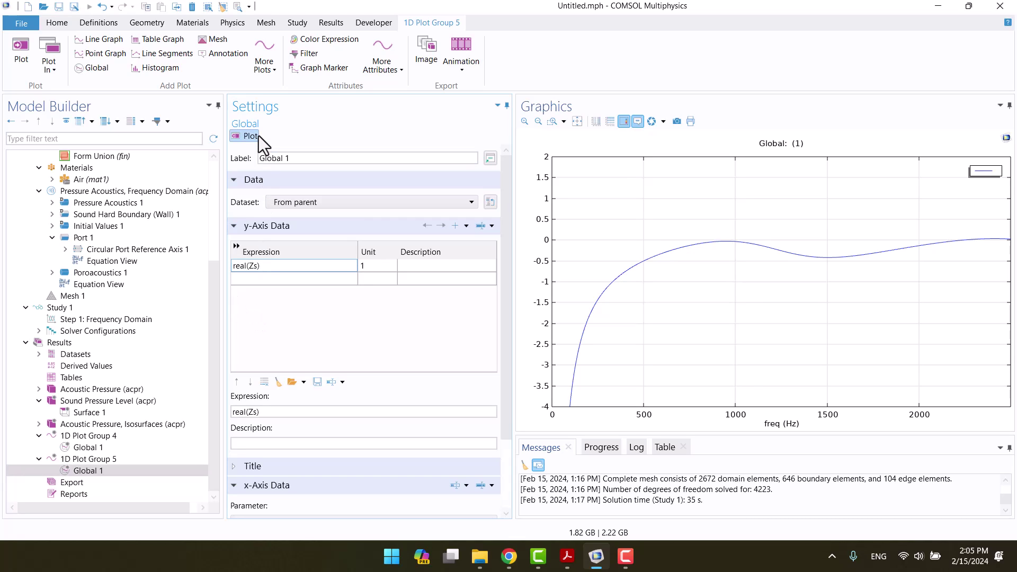
click(258, 135)
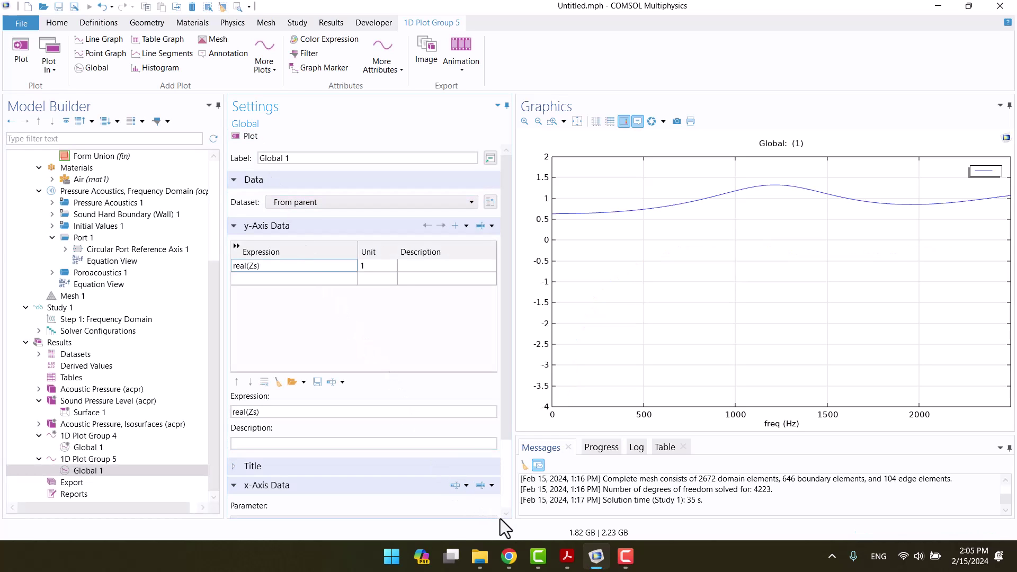
Step: Compare the plotted real part of the normalized impedance with Figure 9 in 000920.pdf
click(567, 556)
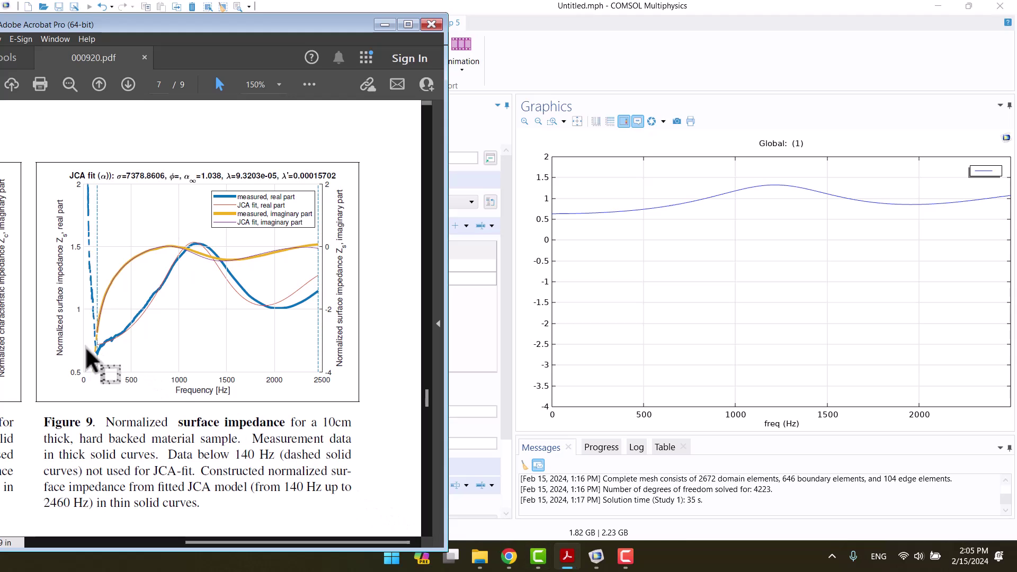
click(418, 8)
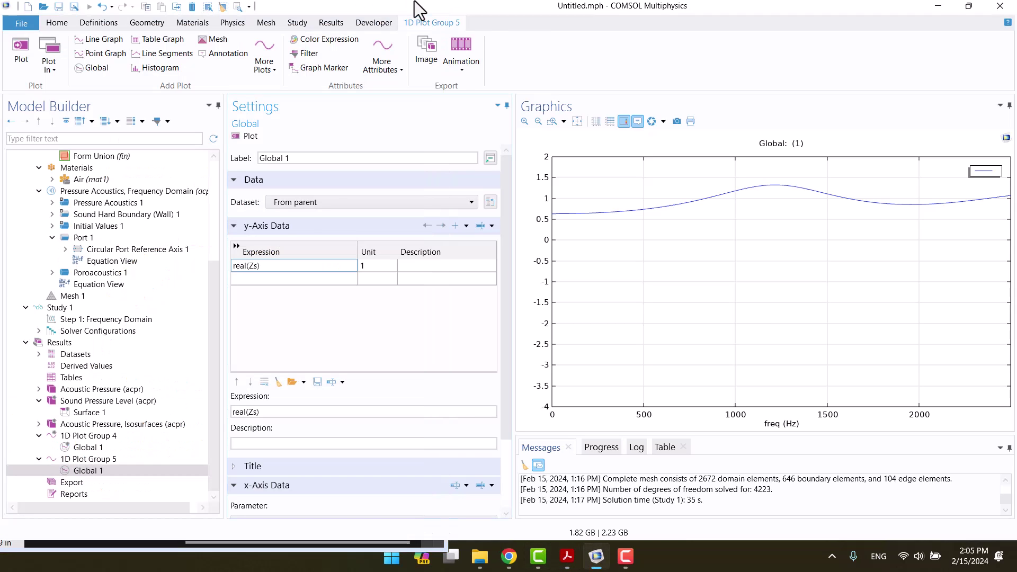
scroll(255, 363, down, 3)
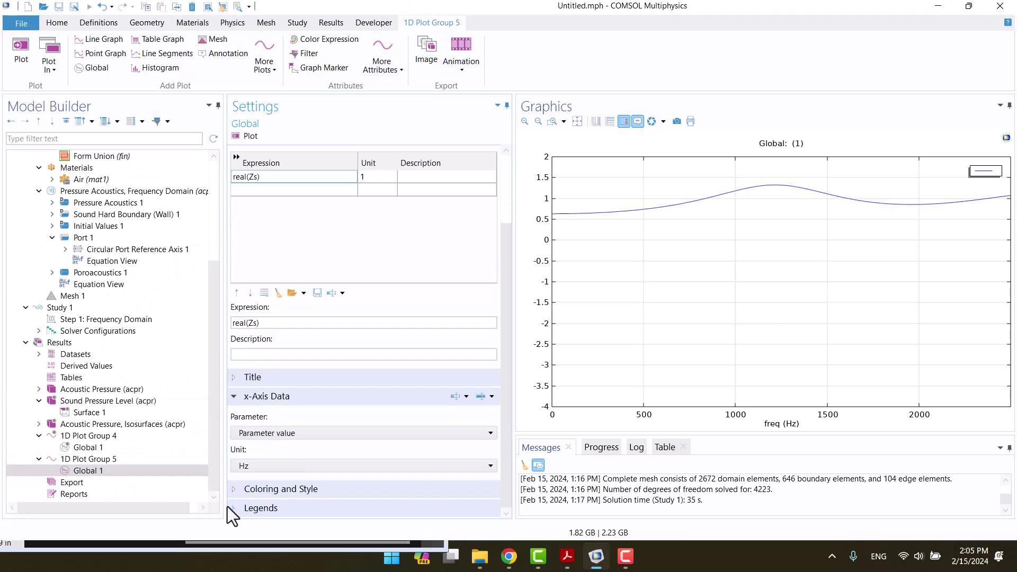
Step: Set the y-axis minimum of 1D Plot Group 5 to 0.5 and replot the real part
click(99, 459)
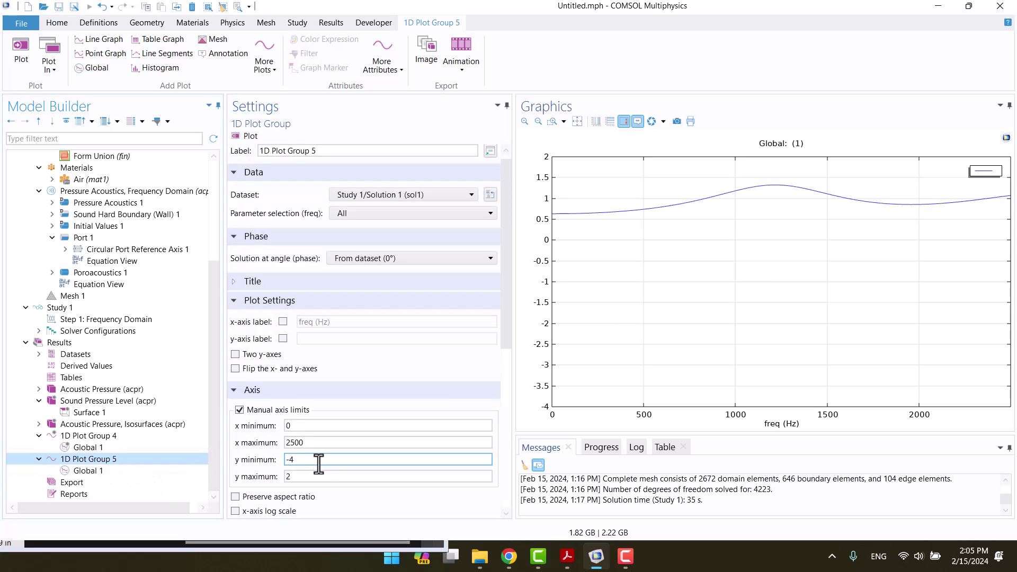
drag(318, 460, 253, 462)
text(0.5)
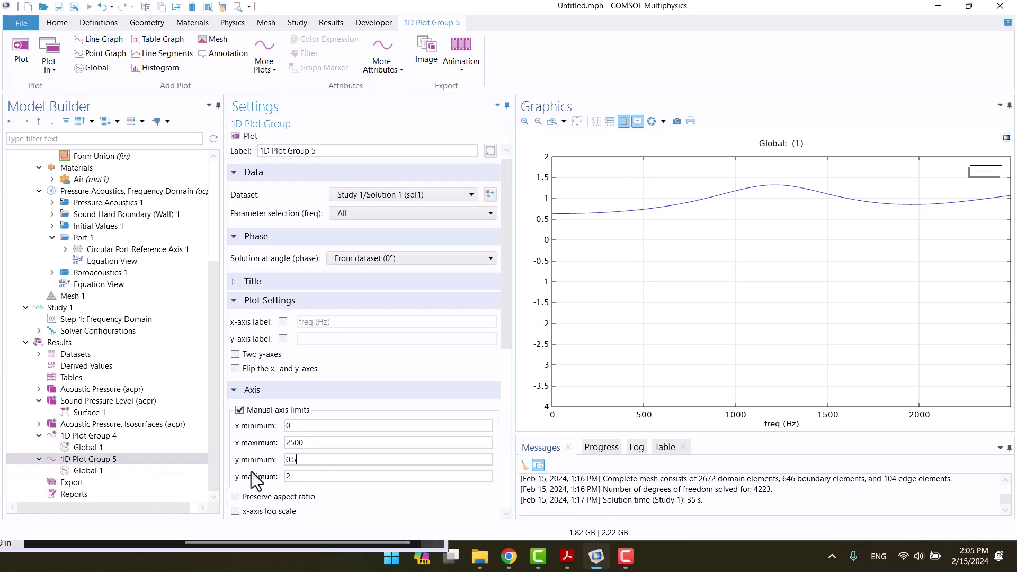
click(245, 139)
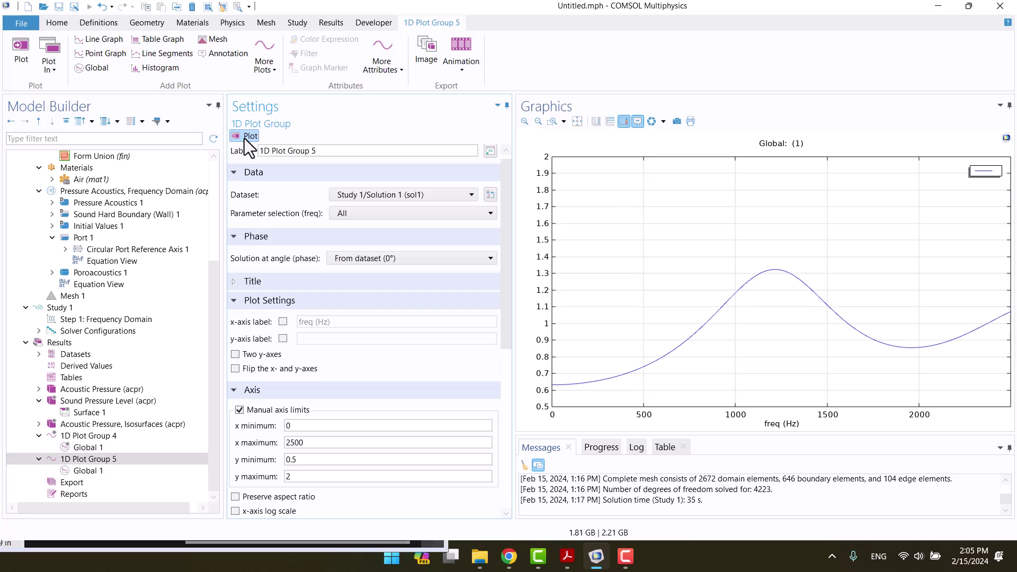
Step: Compare the rescaled real part curve with the real part curves of Figure 9 in 000920.pdf
click(567, 557)
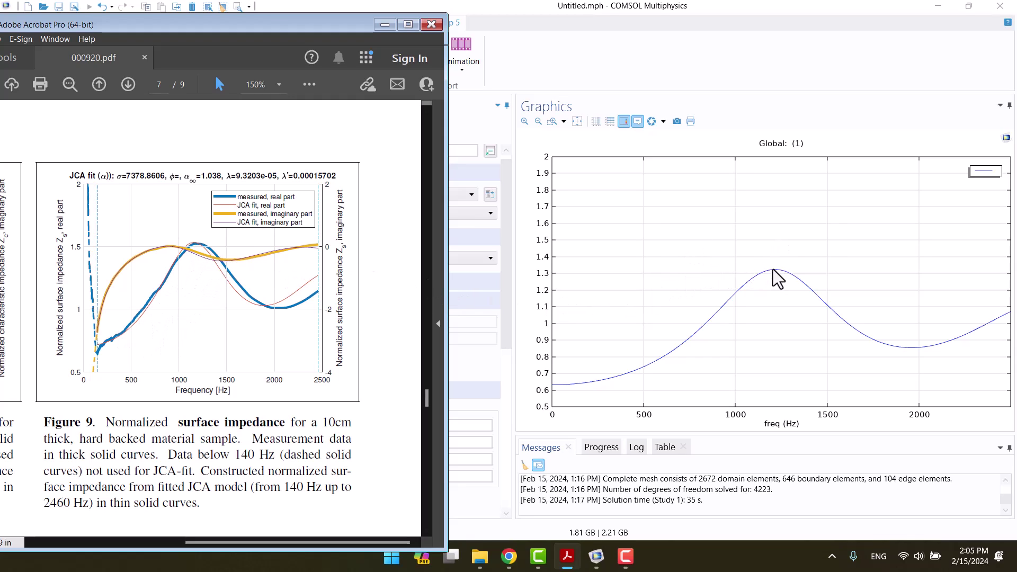
drag(775, 271, 432, 288)
click(645, 9)
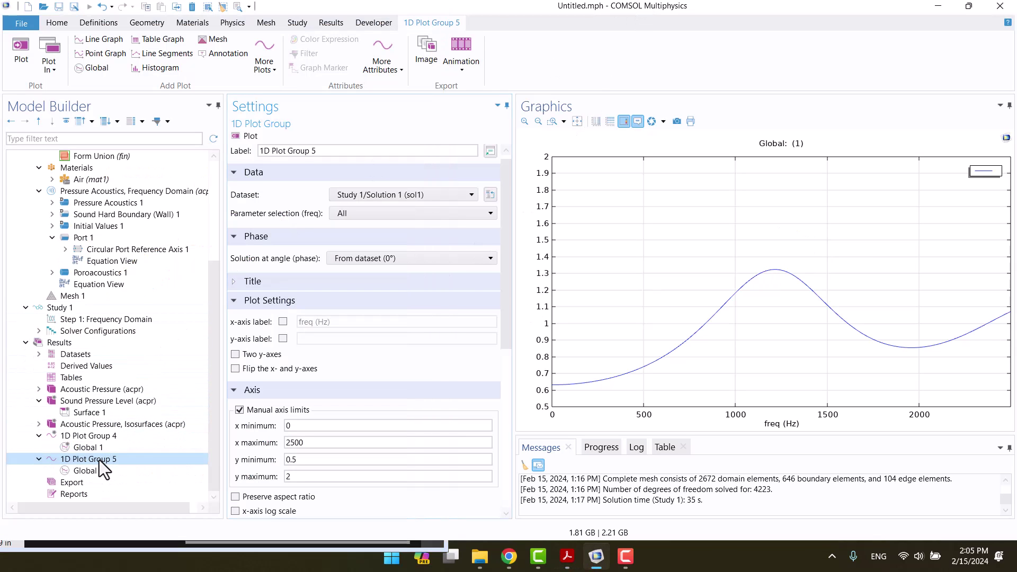
Step: Enable two y-axes for 1D Plot Group 5 and duplicate its Global 1 plot
click(237, 354)
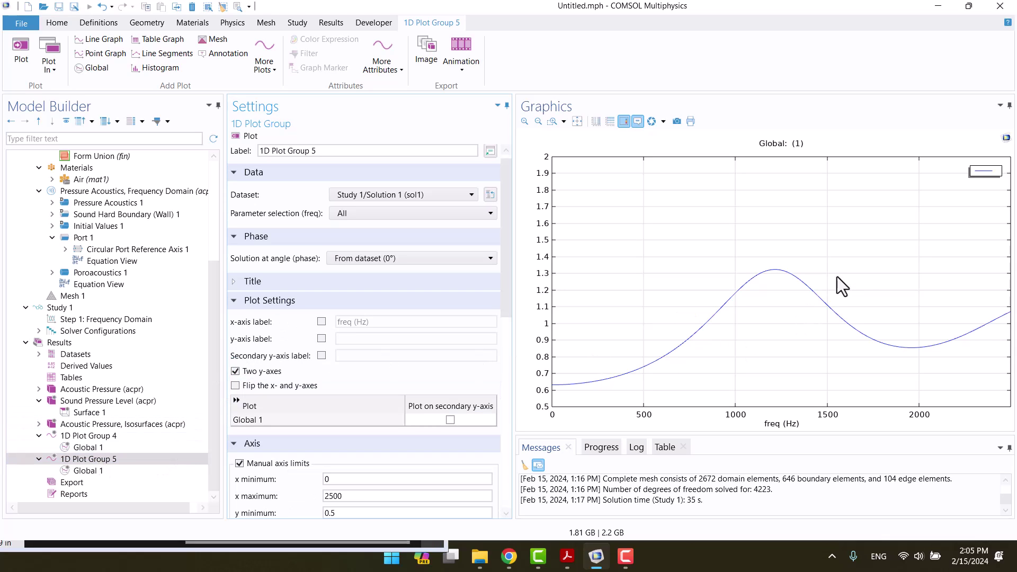
click(84, 470)
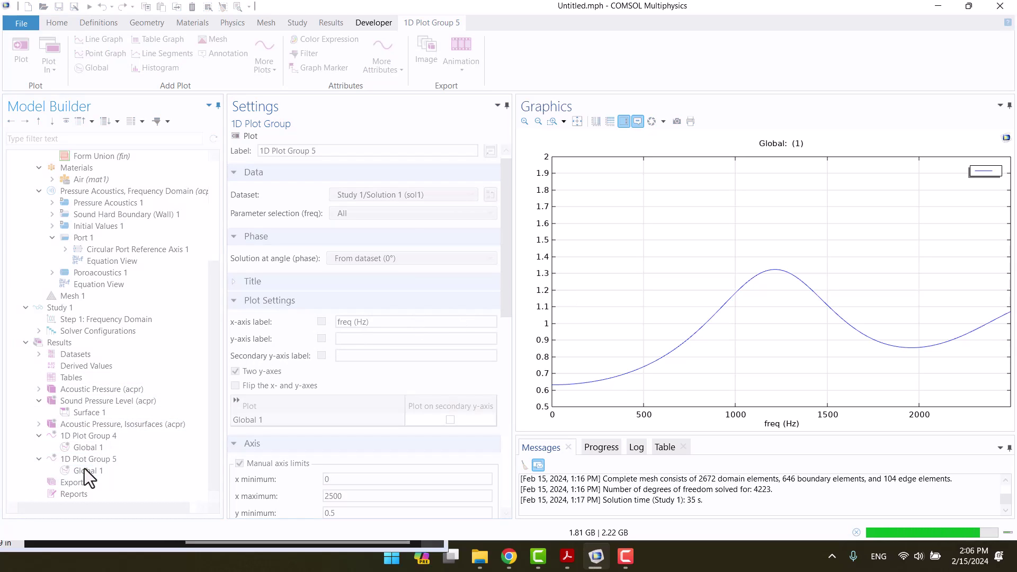
click(85, 469)
right_click(84, 468)
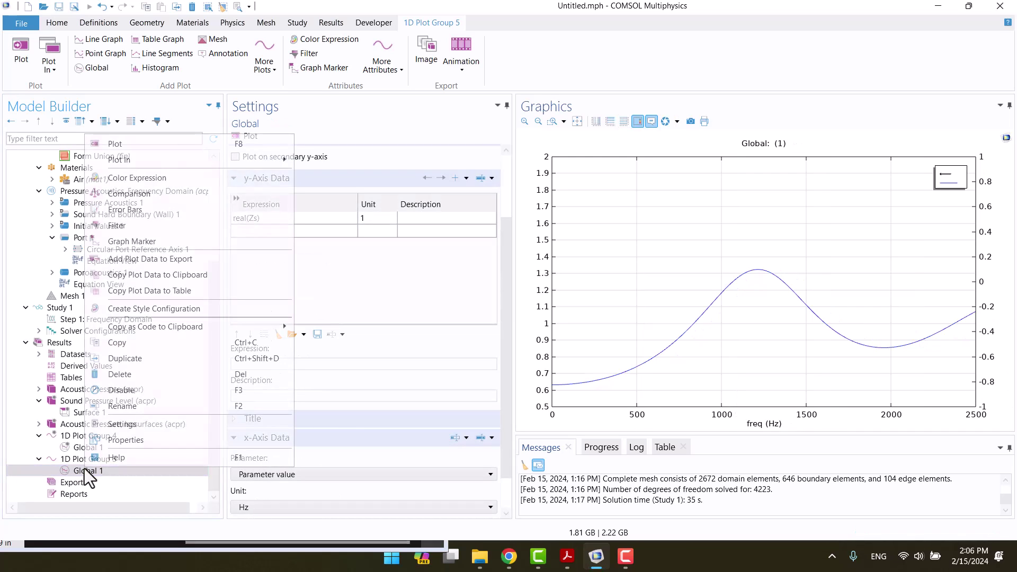
click(125, 358)
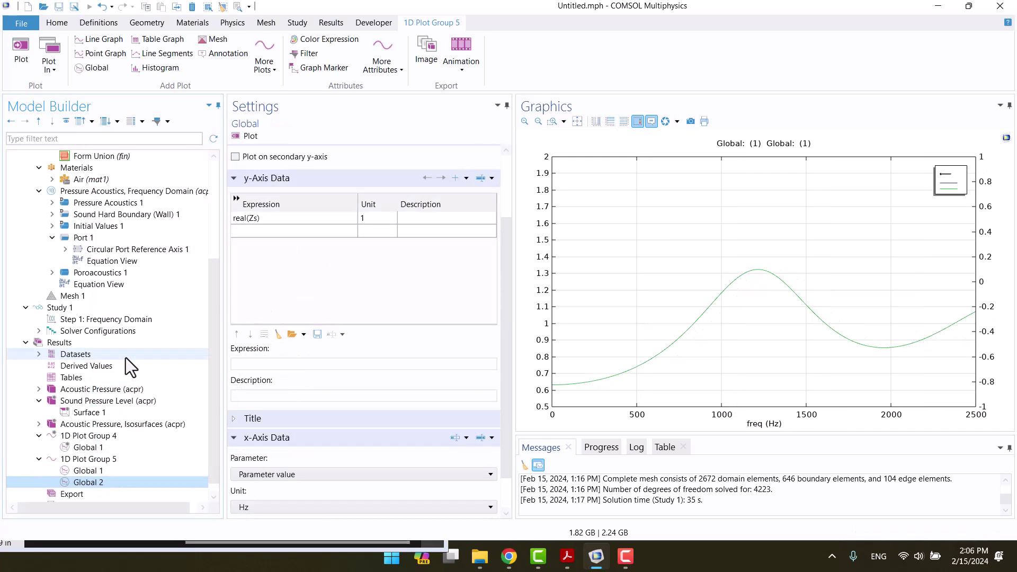
Step: Change the duplicated Global plot's y-axis expression to imag(Zs) and replot the group
click(244, 219)
double_click(244, 217)
text(imag)
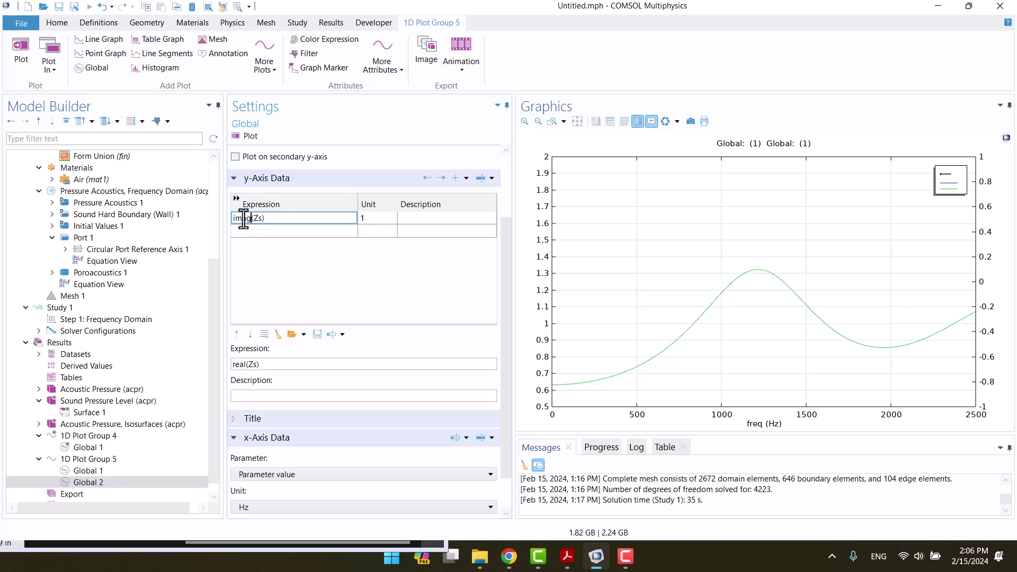
click(268, 266)
click(94, 468)
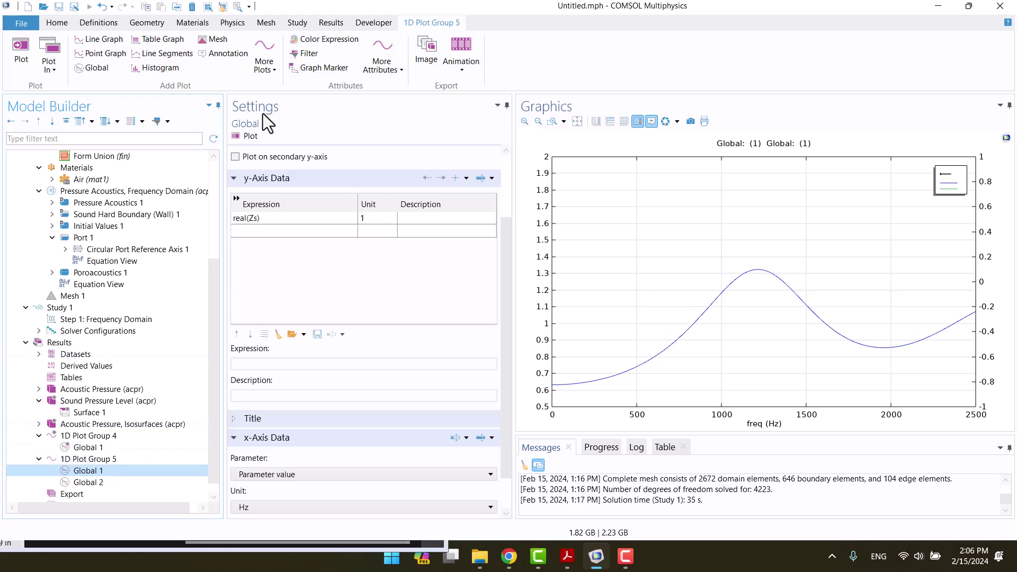
click(234, 135)
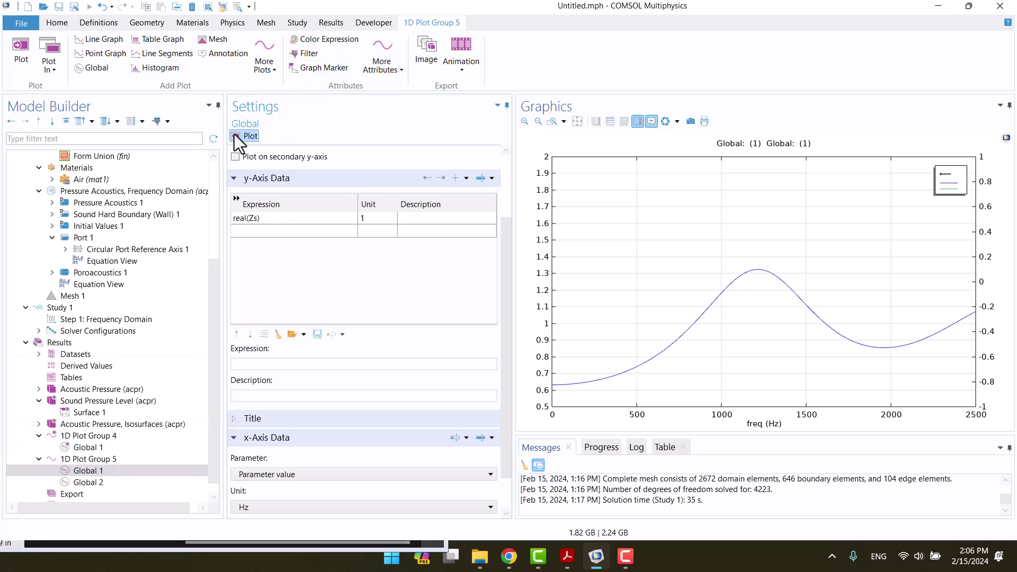
Step: Assign the Global 2 plot to the secondary y-axis in the 1D Plot Group 5 settings
click(62, 485)
click(73, 472)
click(89, 460)
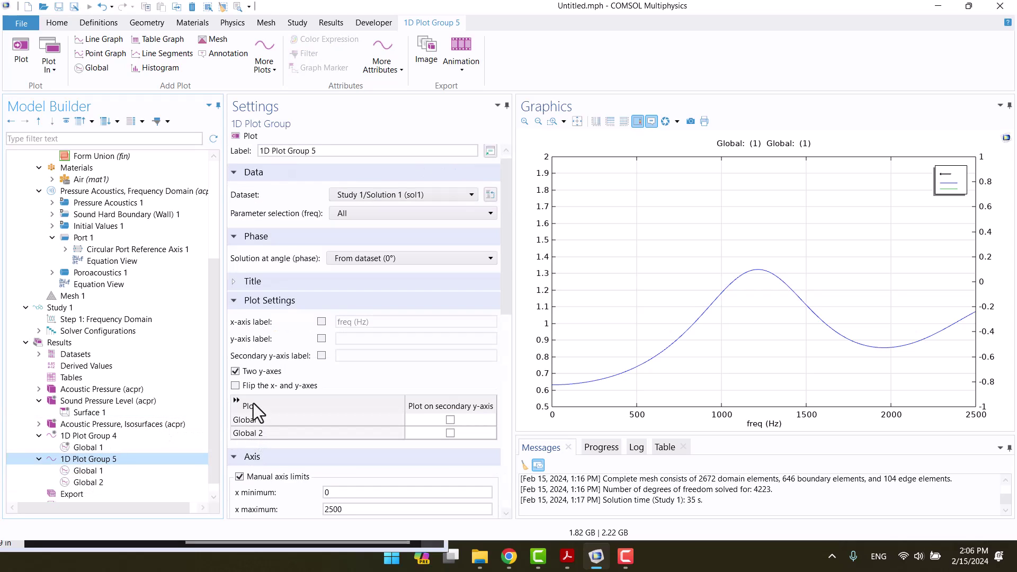
click(451, 434)
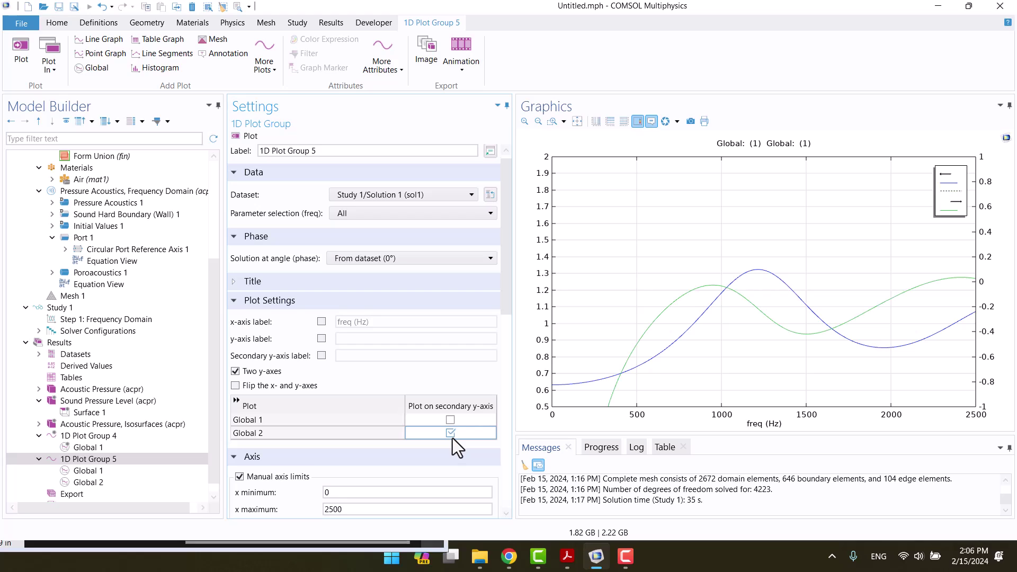
Step: Rename the Global 2 plot as Im
click(94, 483)
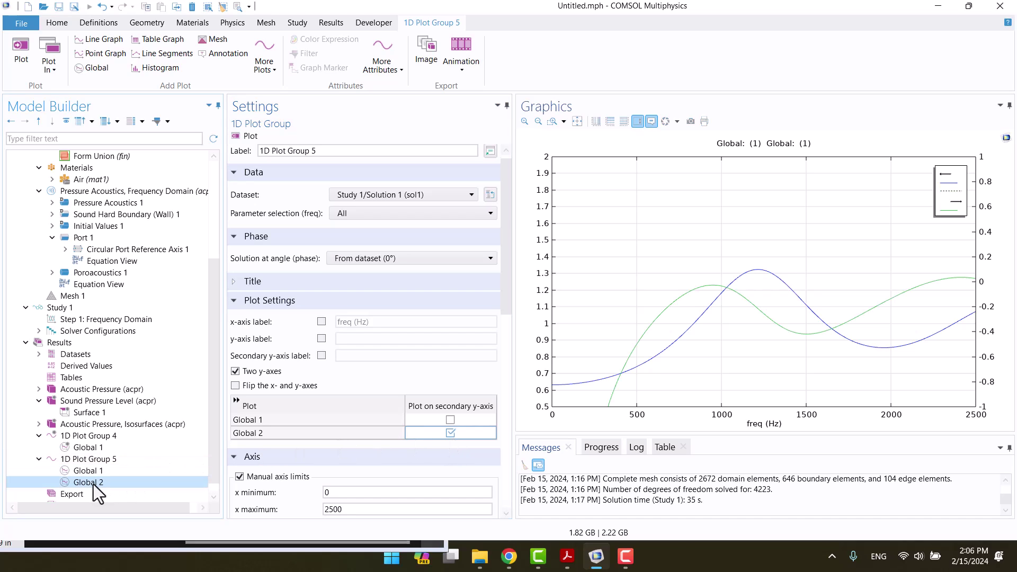
scroll(294, 265, up, 3)
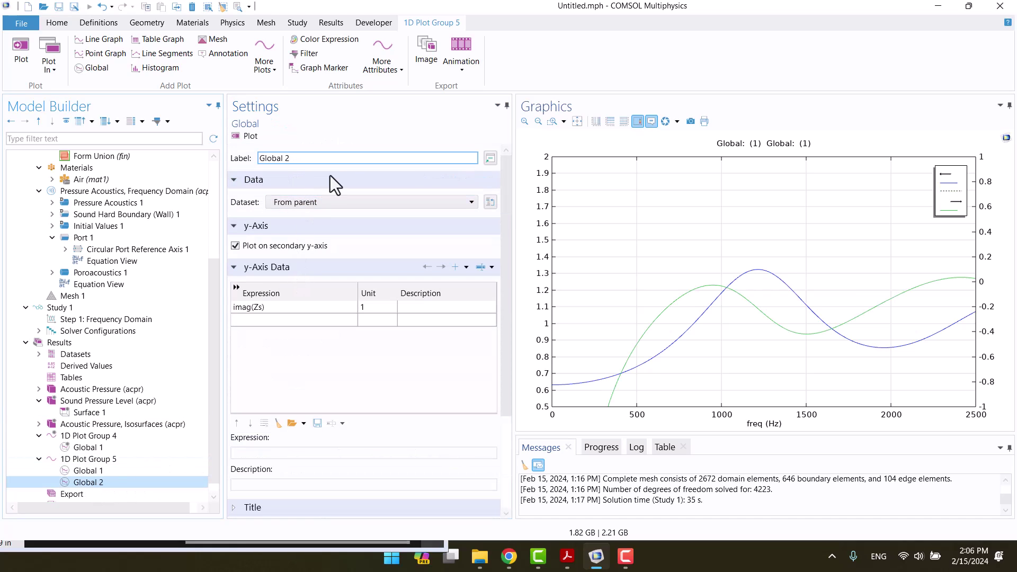
triple_click(336, 159)
text(Im)
key(Return)
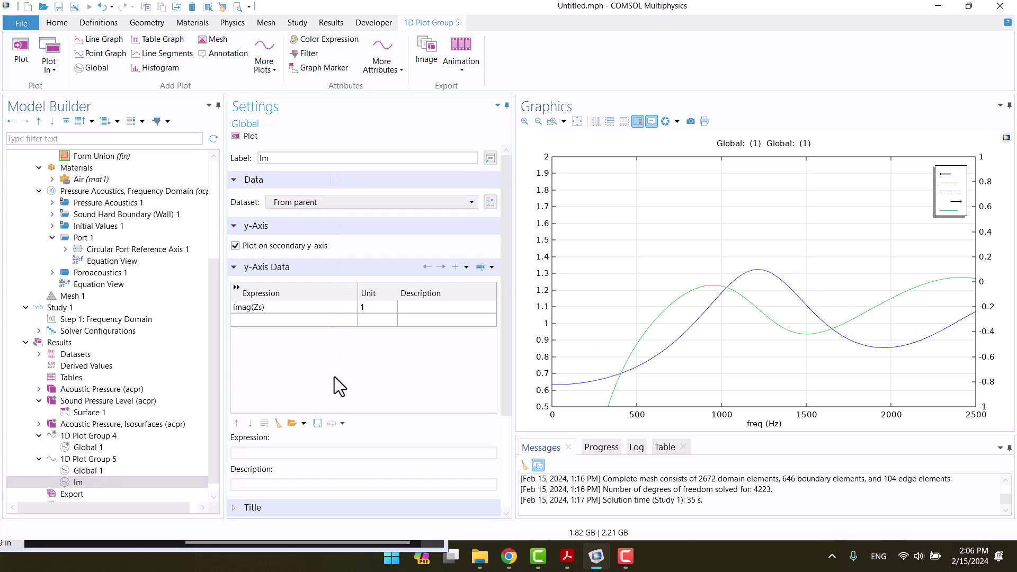
Step: Rename the Global 1 plot in 1D Plot Group 5 as Re
click(82, 471)
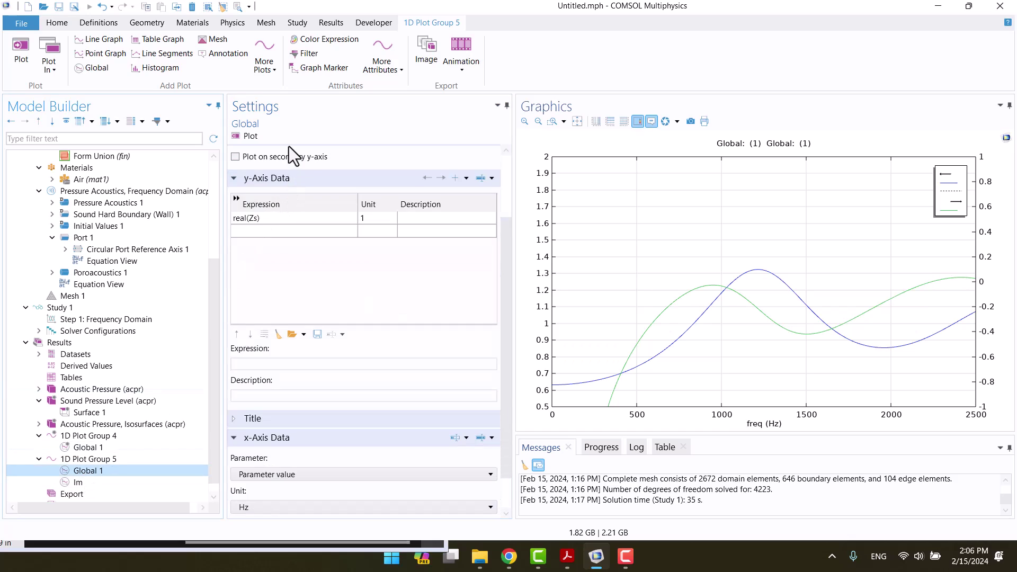
scroll(288, 147, up, 3)
triple_click(306, 156)
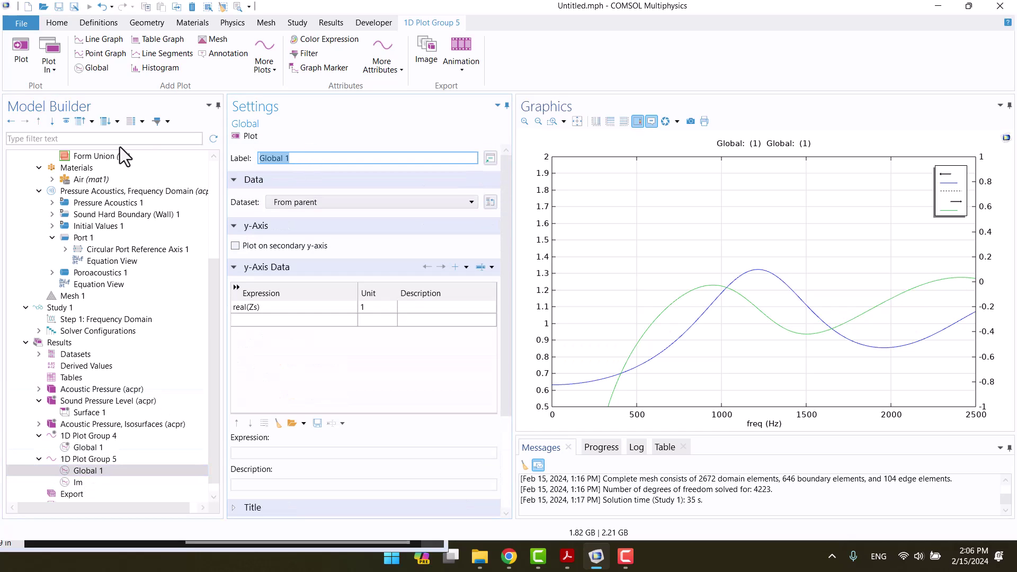
text(Re)
key(Return)
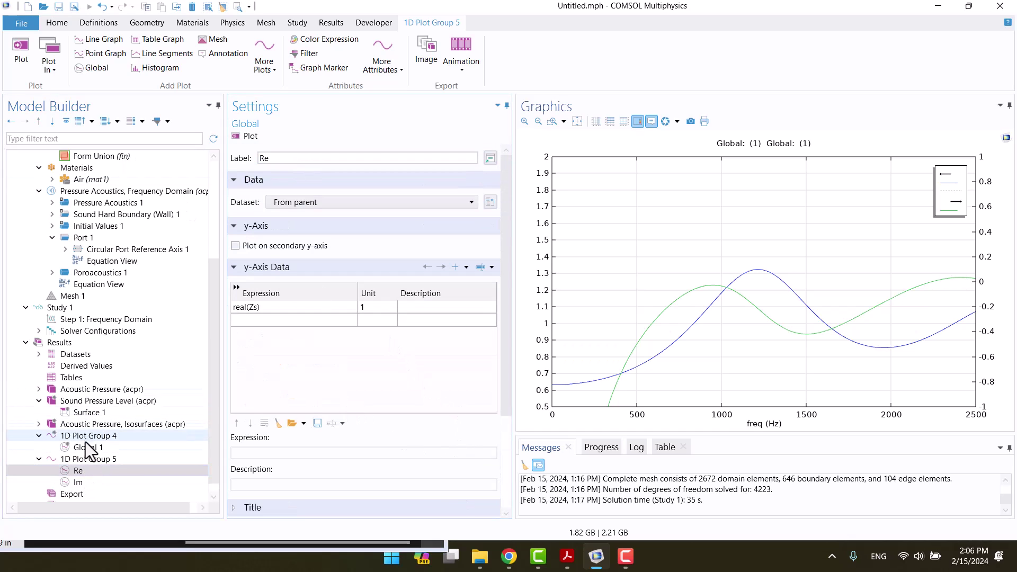
Step: Enter "Real part" as the description of the real(Zs) expression in the Re plot
click(84, 458)
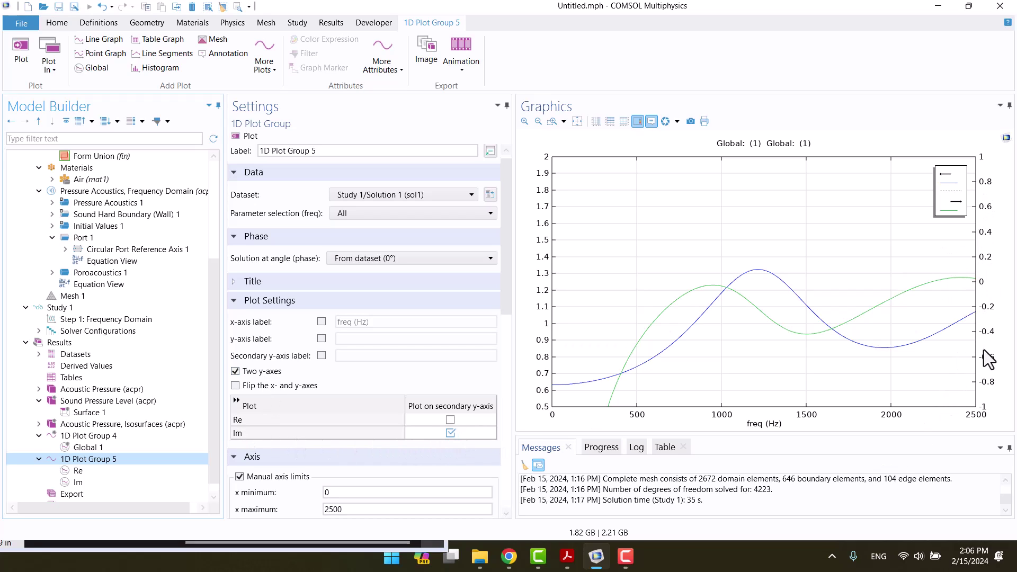
scroll(272, 486, down, 9)
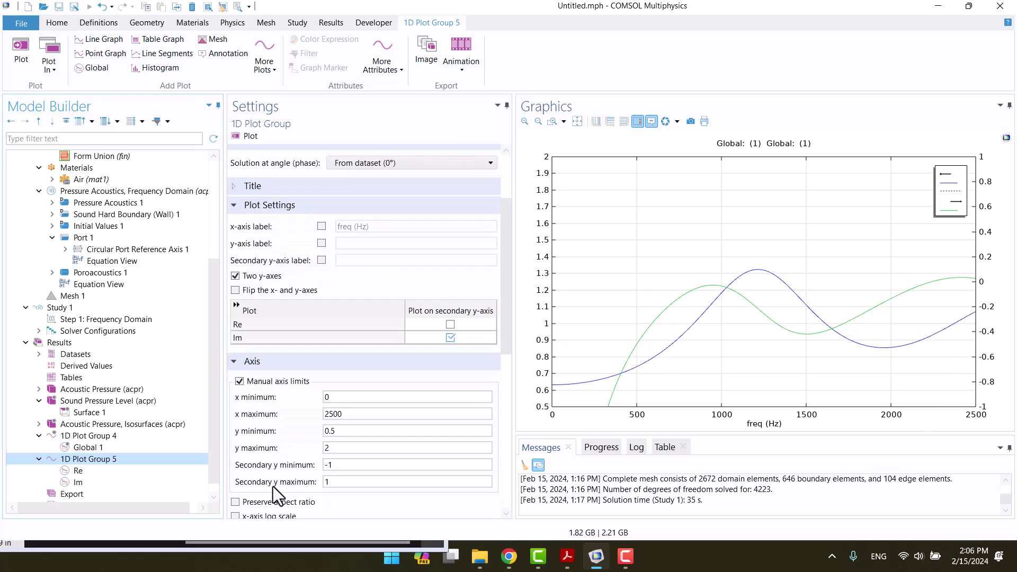
scroll(272, 486, down, 3)
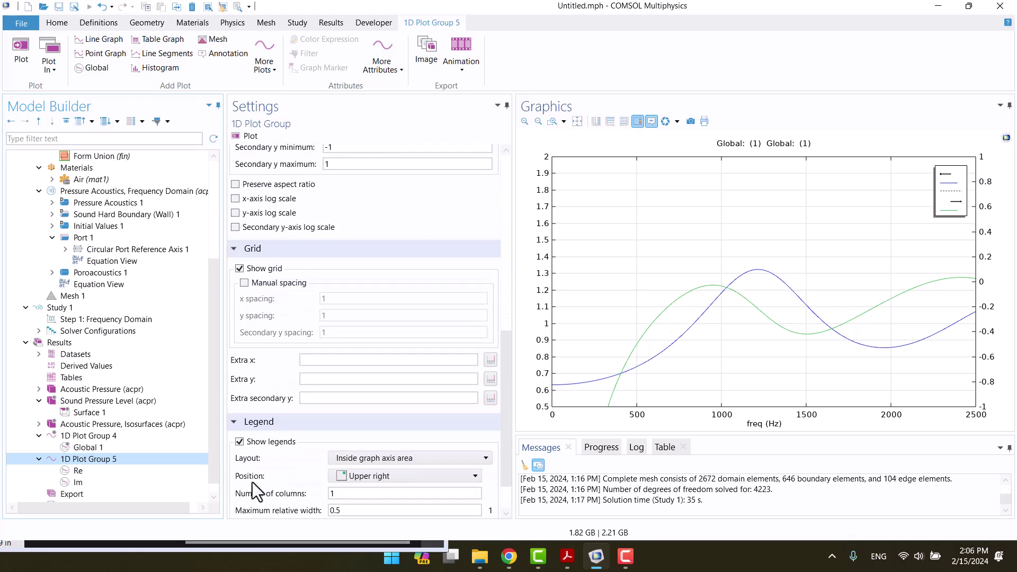
click(88, 469)
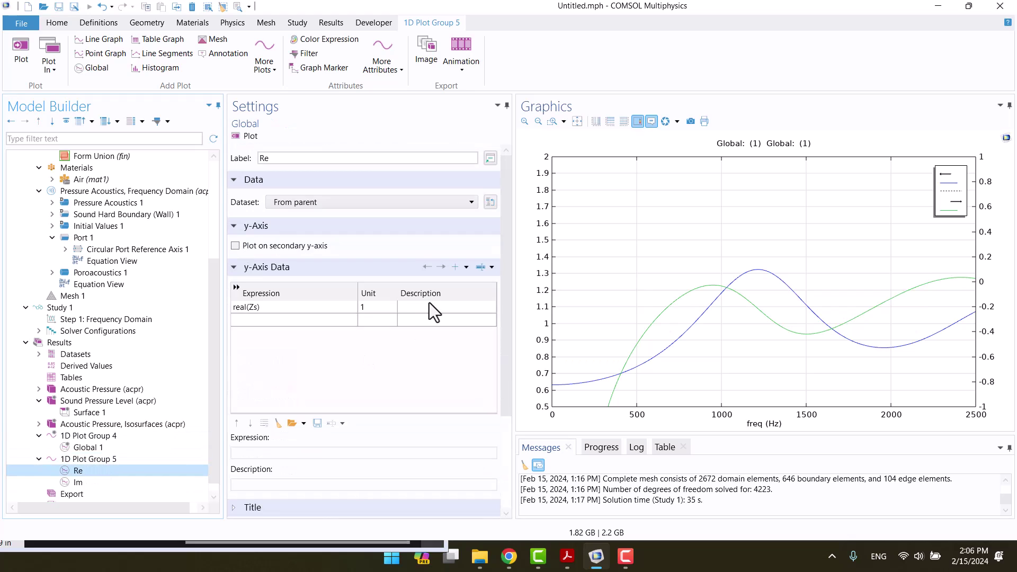
click(437, 307)
text(Real part)
key(Return)
Step: Enter "Imagine part" as the description of the imag(Zs) expression in the Im plot and replot
click(69, 483)
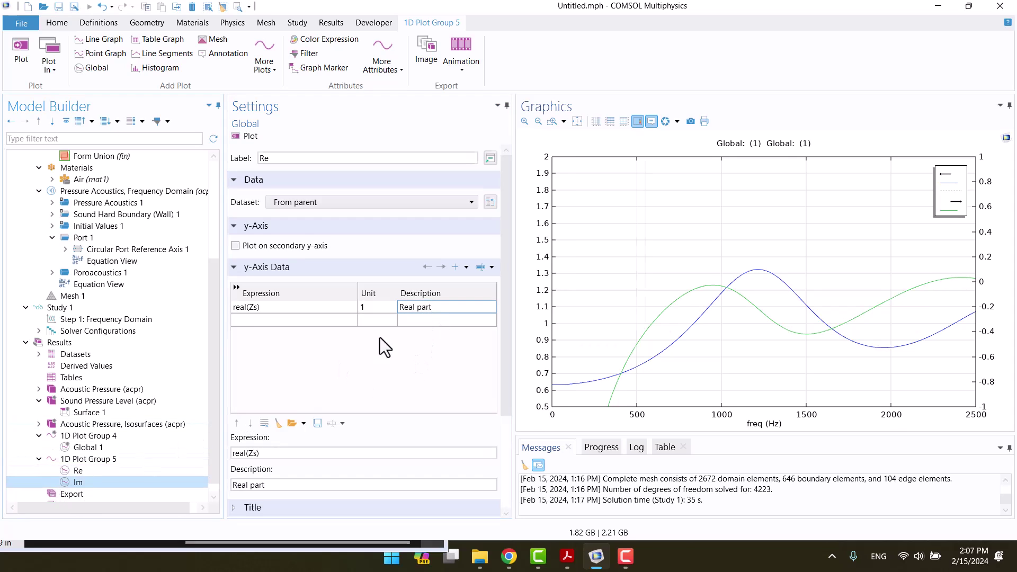
click(415, 306)
text(Imag)
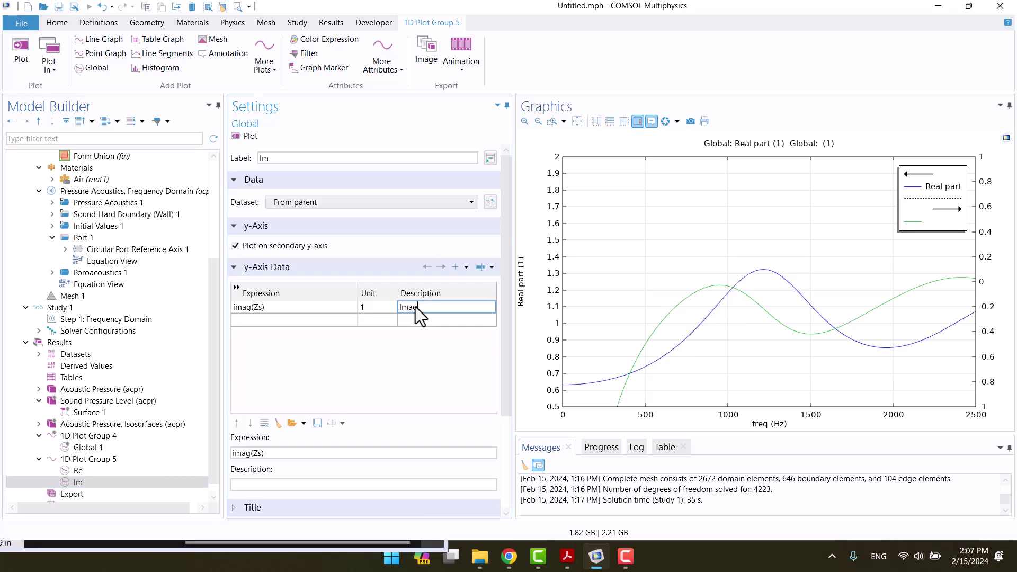
text(e part)
key(Return)
click(422, 311)
key(BackSpace)
text(ine)
key(Return)
click(238, 134)
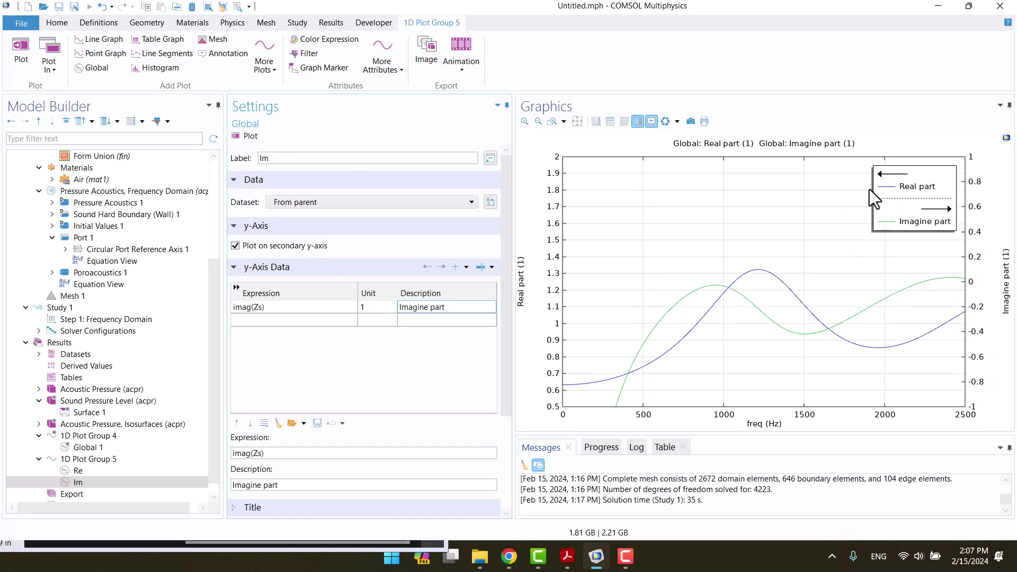
Step: Set the secondary y-axis limits of 1D Plot Group 5 to -4 and 2, matching Figure 9, and replot
click(82, 459)
scroll(252, 459, down, 2)
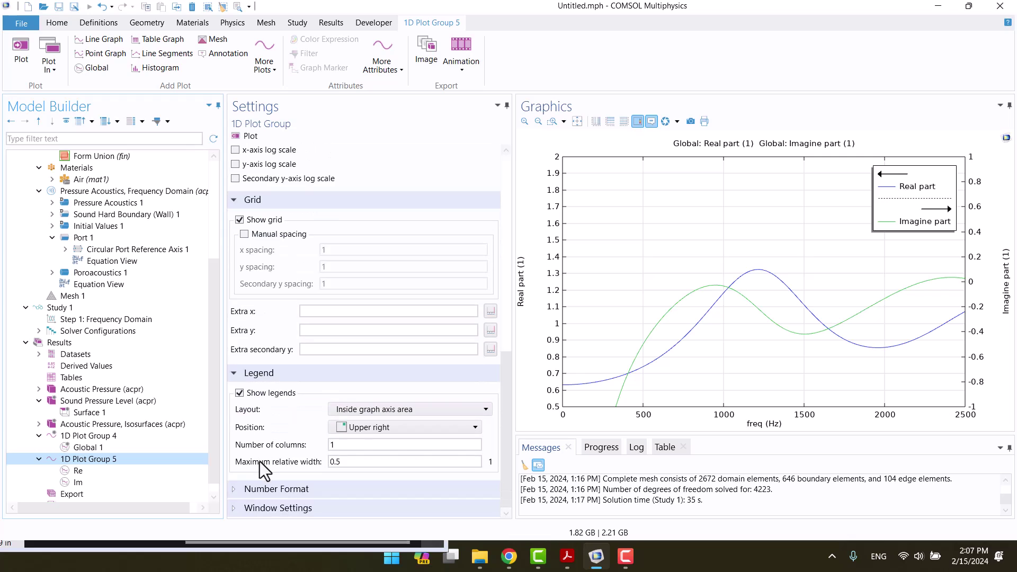
scroll(259, 462, up, 12)
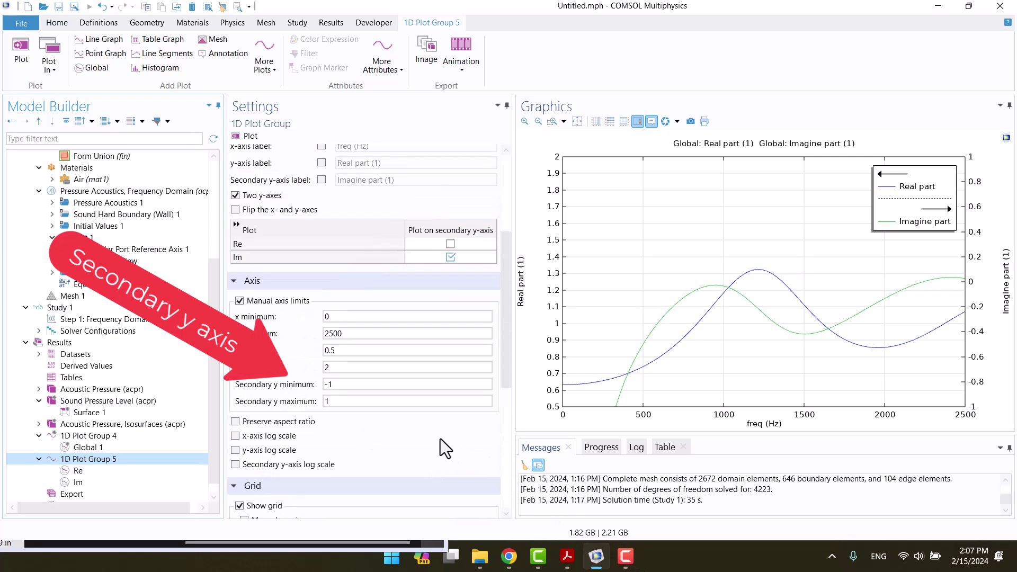
double_click(373, 405)
key(BackSpace)
text(2)
click(566, 556)
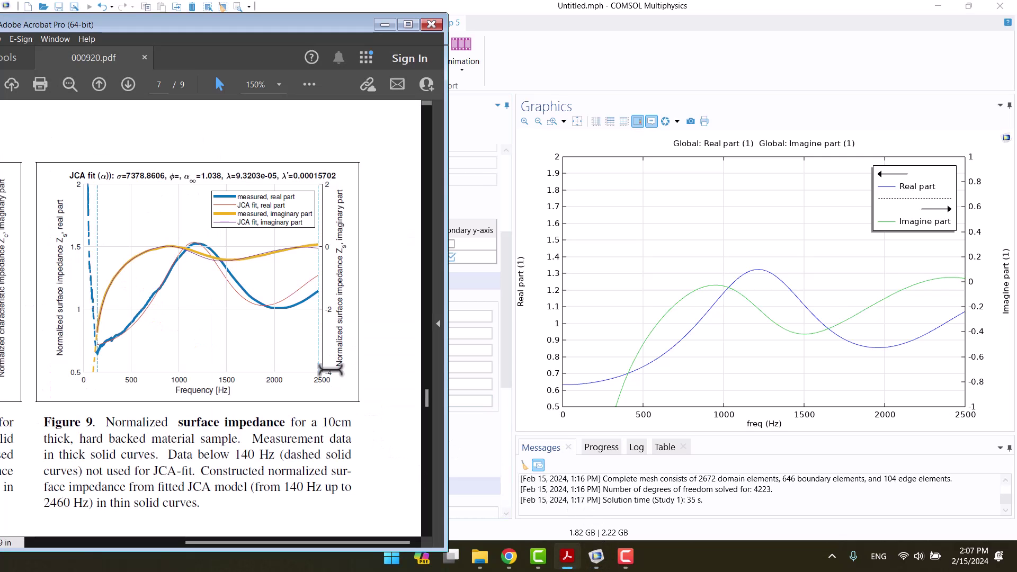
click(539, 4)
click(352, 385)
key(BackSpace)
text(4)
click(246, 136)
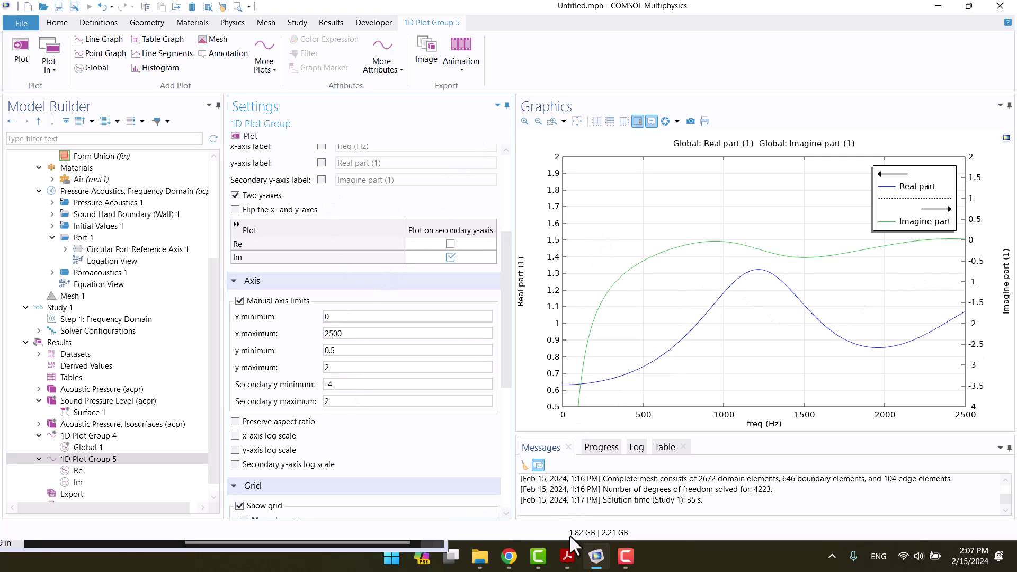
Step: Compare the combined real and imaginary impedance curves with Figure 9 in 000920.pdf
click(567, 557)
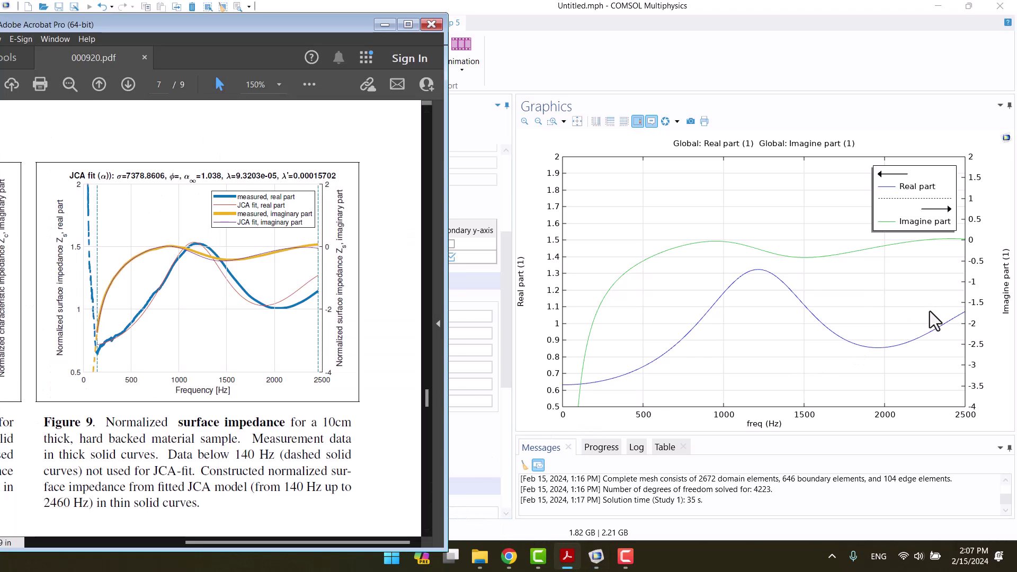